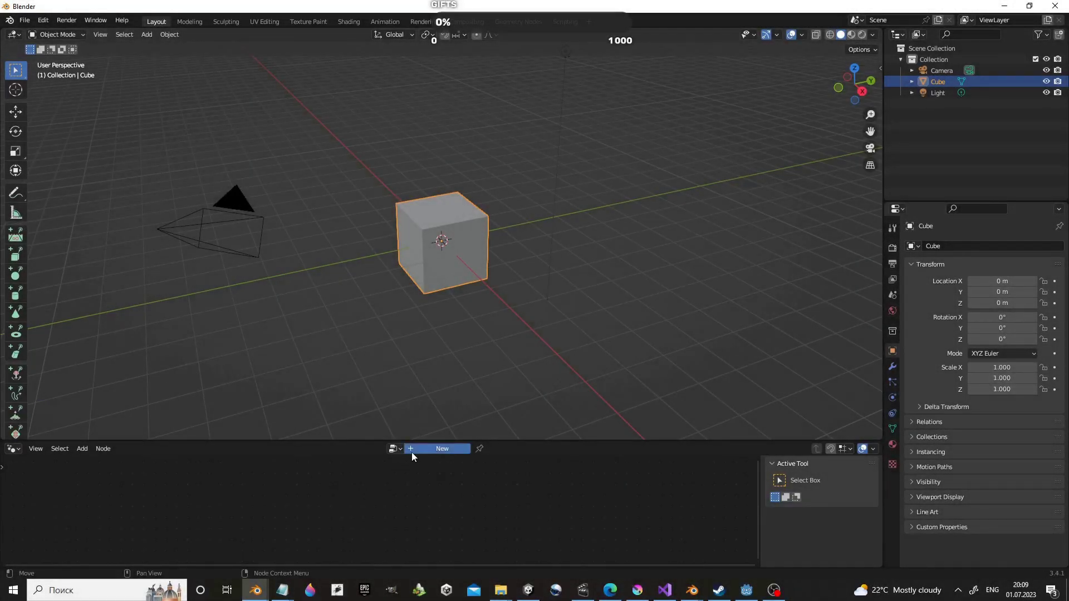
- Create a new geometry node tree on the cube with a Grid node linked to Group Output
click(412, 449)
drag(390, 441, 390, 281)
click(82, 288)
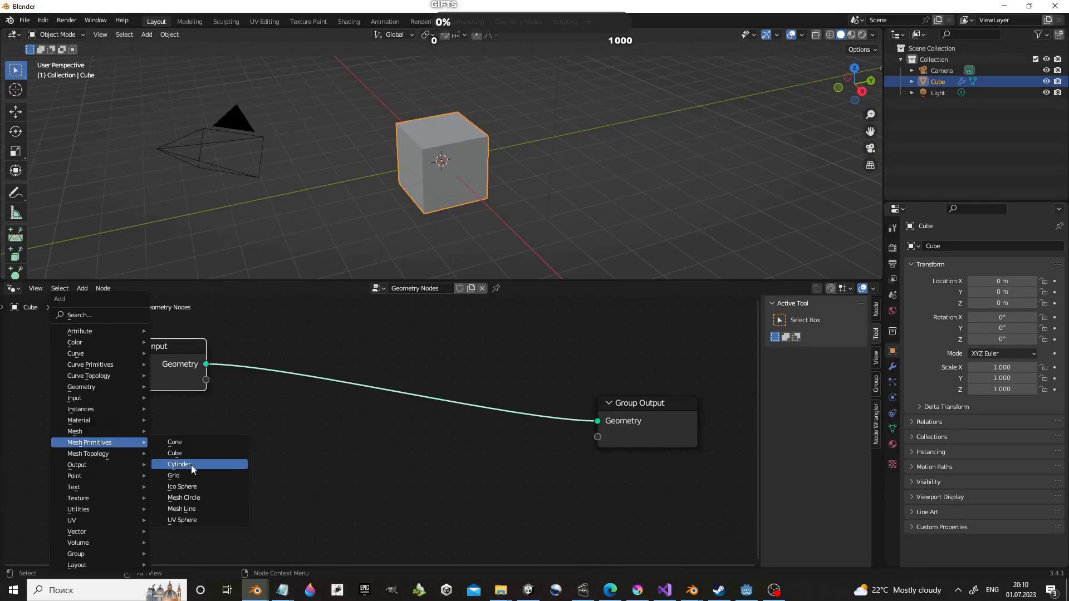
click(192, 466)
click(110, 412)
drag(465, 434, 596, 421)
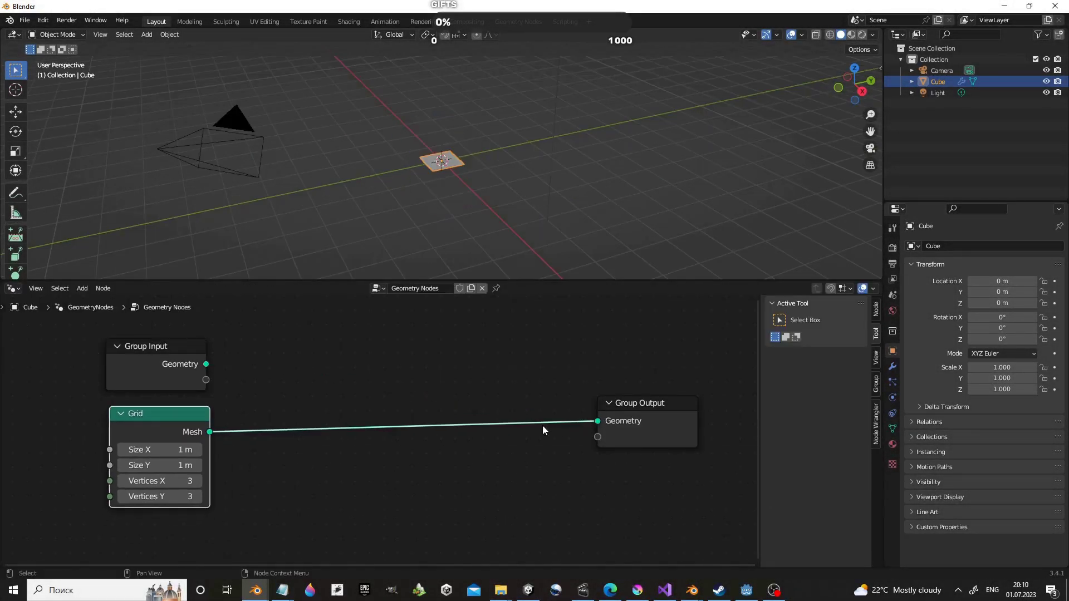
- Set the Grid to 10 m by 10 m with 10 vertices along X and Y
text(10)
key(Return)
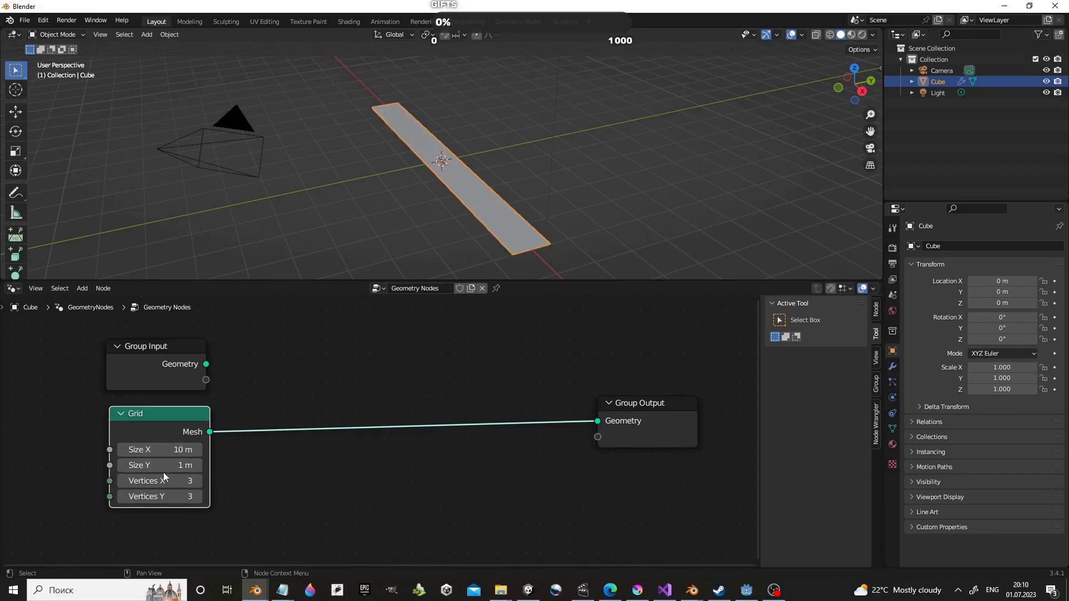
key(Return)
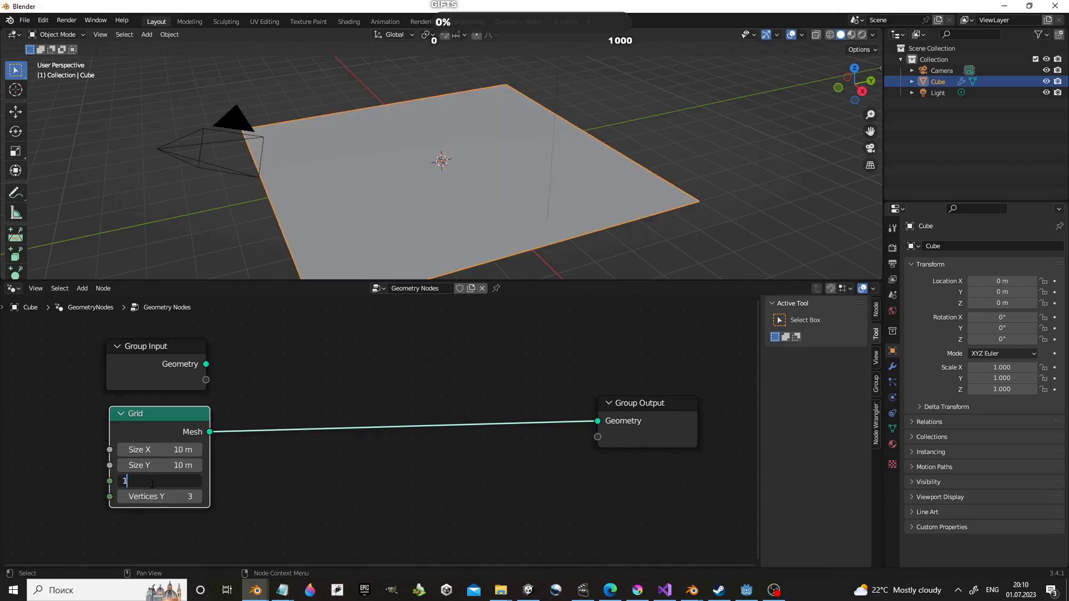
key(Tab)
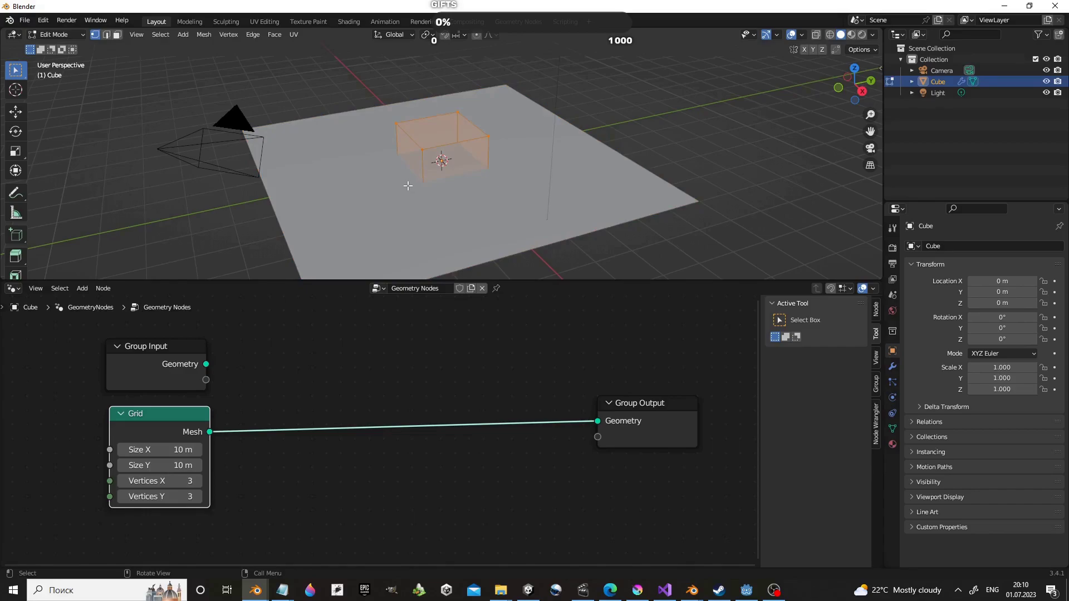
key(Tab)
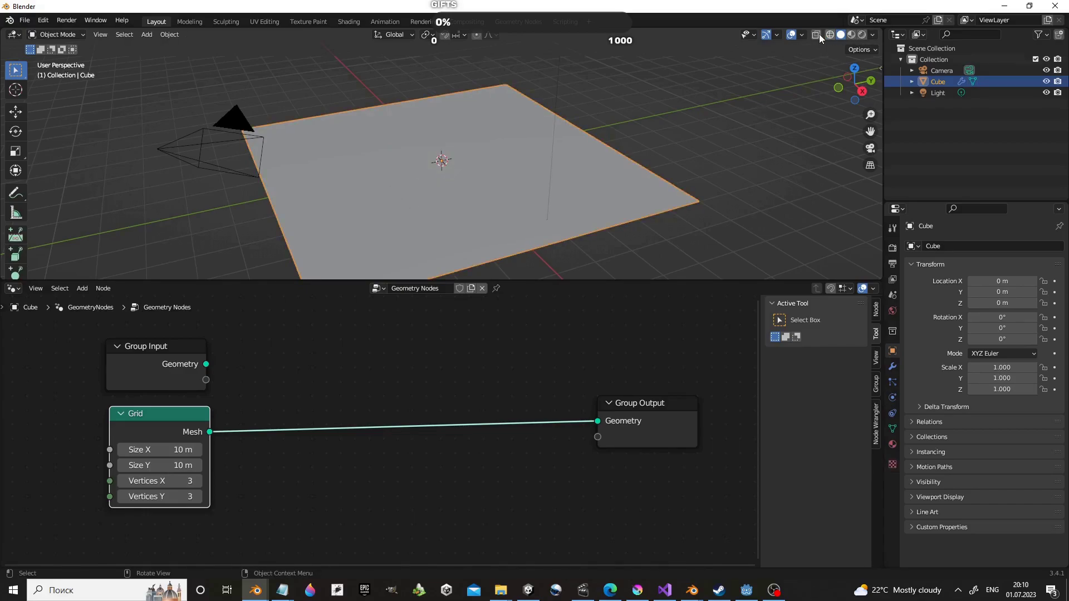
click(819, 36)
text(10)
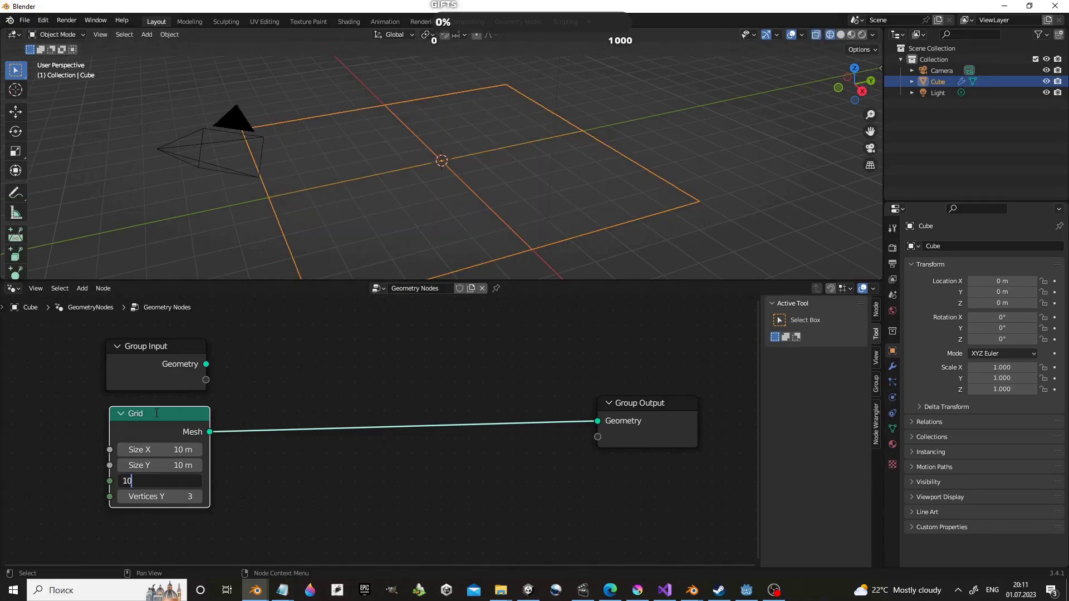
key(Return)
text(0)
key(Return)
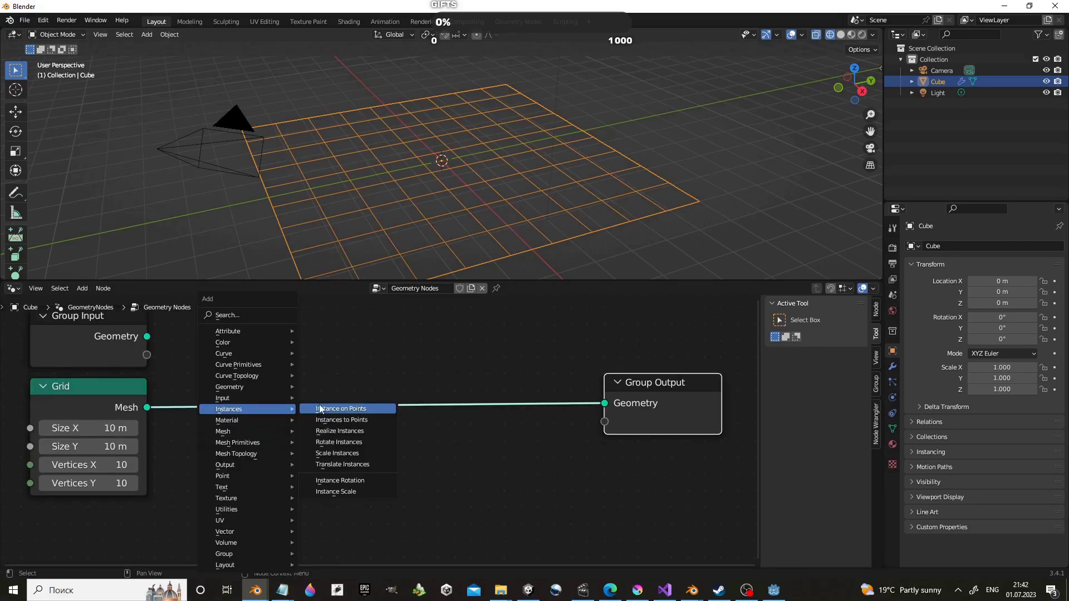
- Insert an Instance on Points node between the Grid and the Group Output
click(320, 410)
click(334, 406)
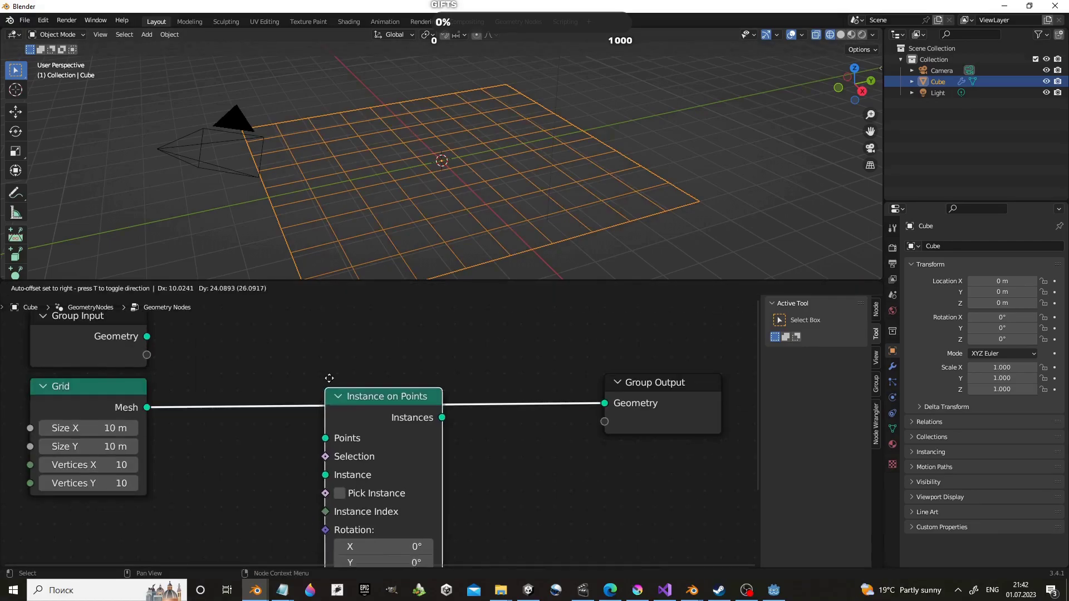
middle_drag(79, 539, 285, 446)
- Instance a 0.3 m radius Cylinder on the grid points, viewed in Solid shading
key(shift+a)
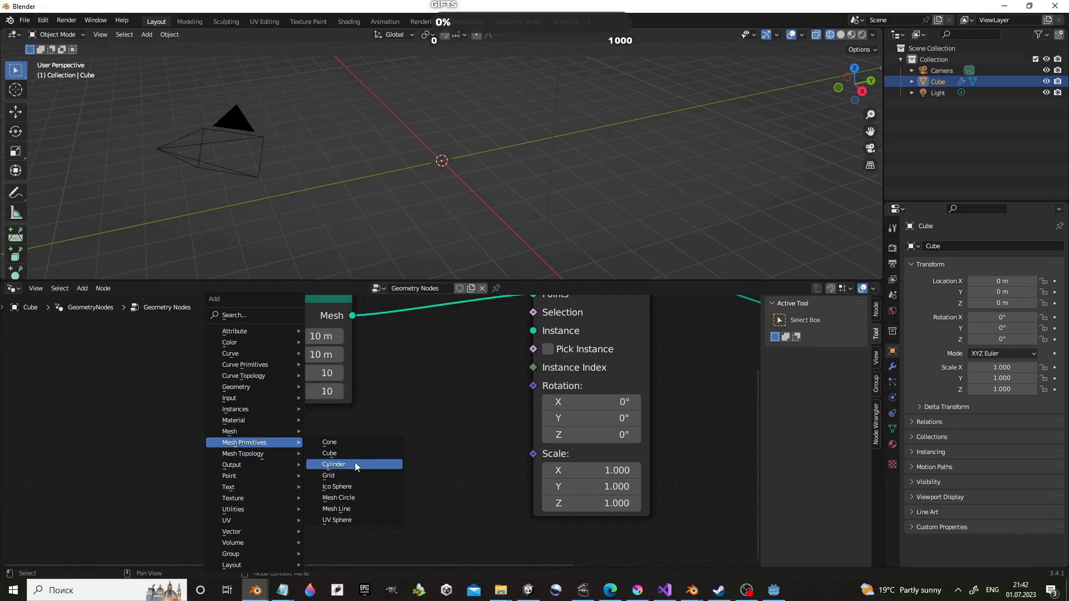
click(355, 464)
click(414, 399)
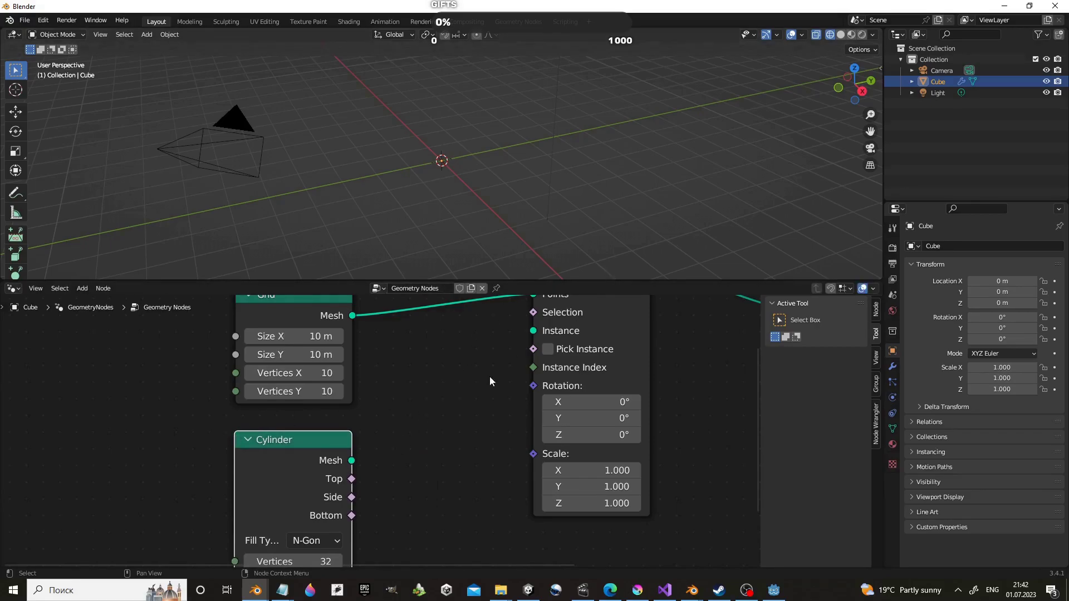
mouse_move(530, 310)
mouse_down()
mouse_move(522, 436)
mouse_move(531, 406)
mouse_up()
middle_drag(477, 501, 473, 423)
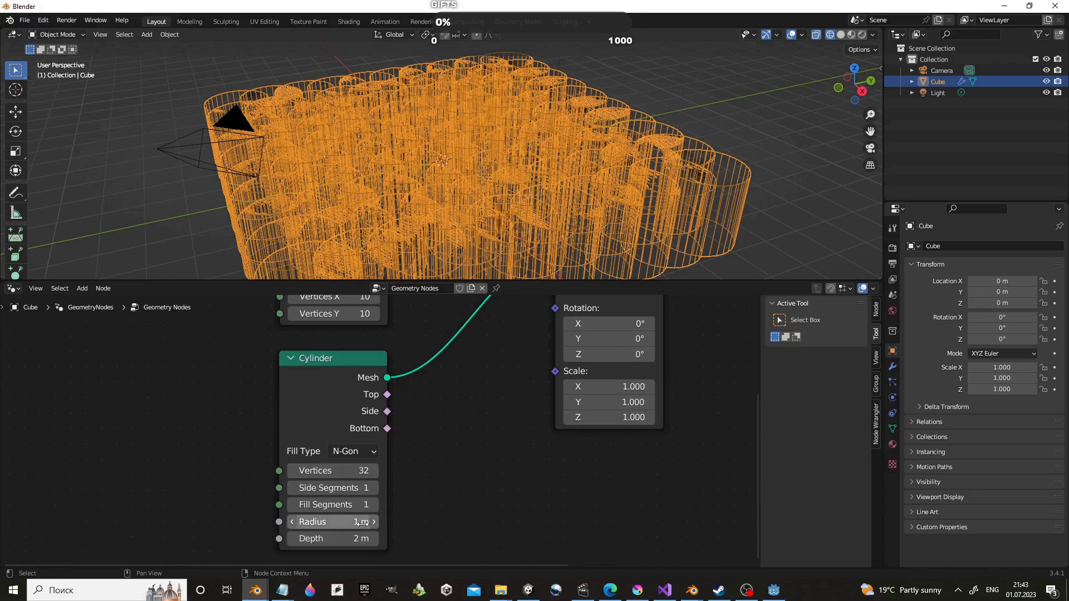
drag(359, 521, 345, 521)
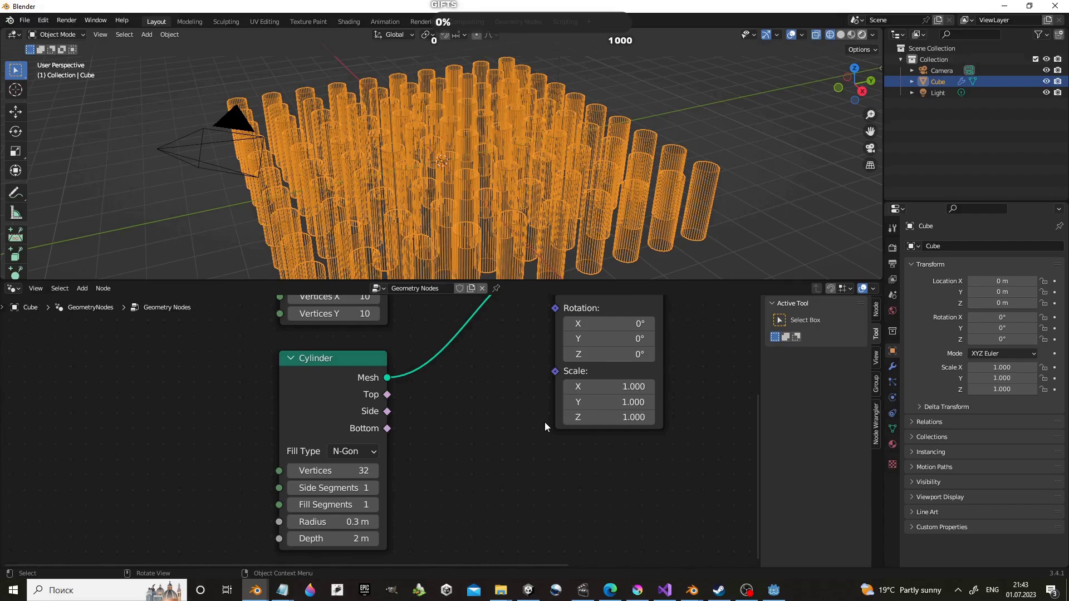
key(shift+z)
scroll(646, 460, down, 2)
- Add a new cube, Cube.001, and raise it about 4.6 m above the grid
middle_drag(663, 185, 726, 112)
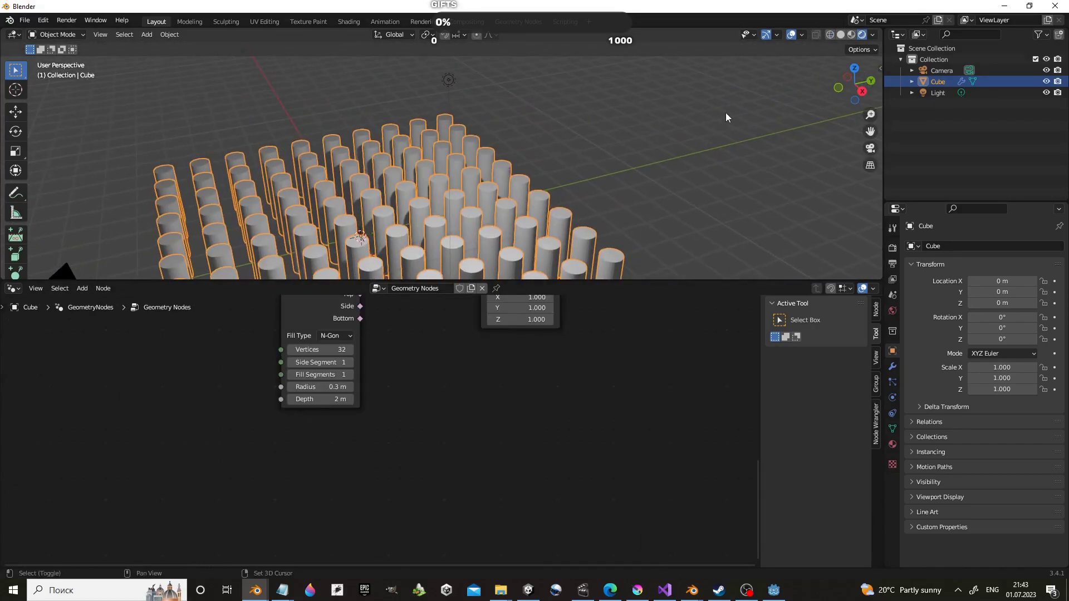
key(shift+a)
click(785, 126)
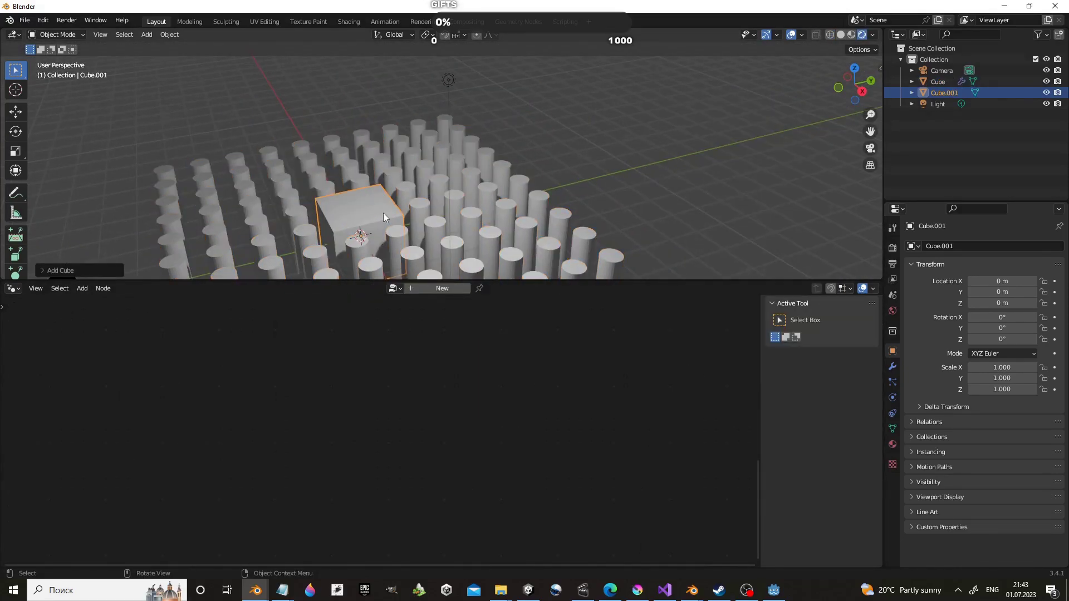
scroll(383, 213, down, 3)
key(g)
key(z)
click(442, 110)
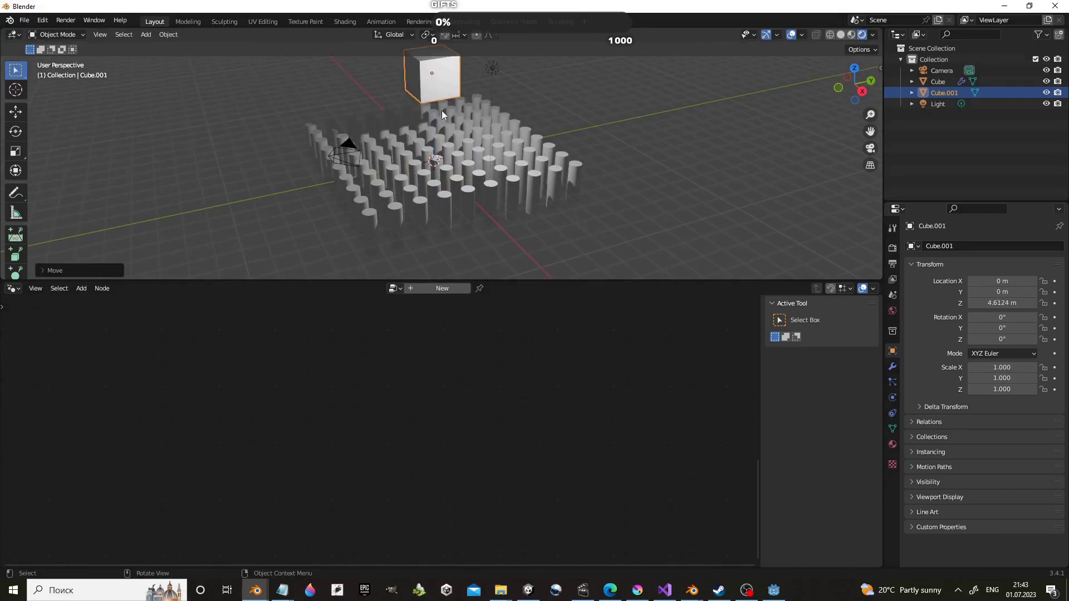
- Add Object Info and Position nodes to the cylinder grid's node tree
click(467, 191)
key(shift+a)
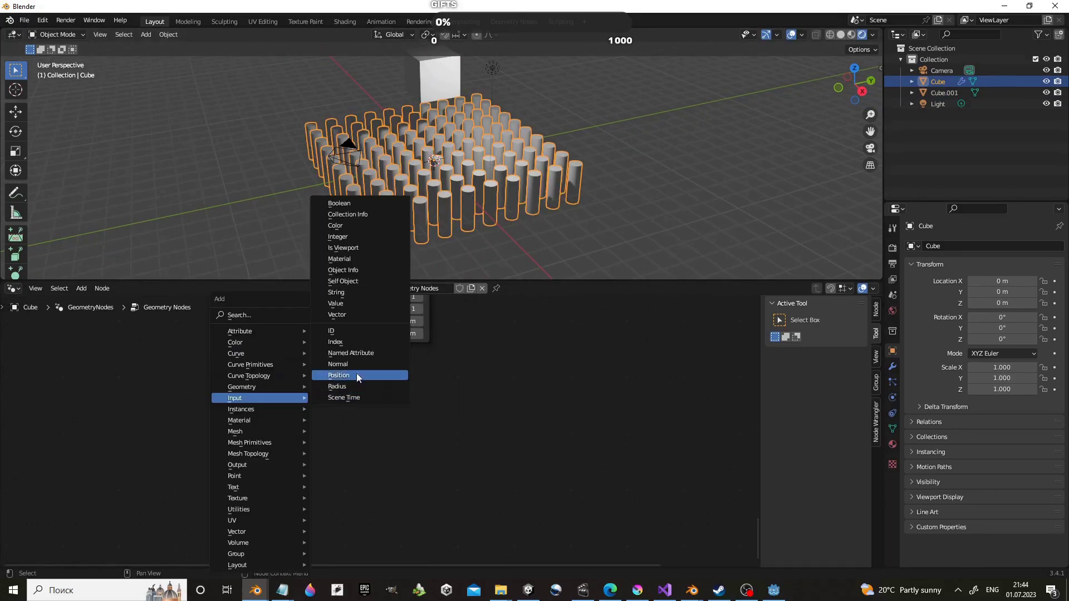
click(376, 270)
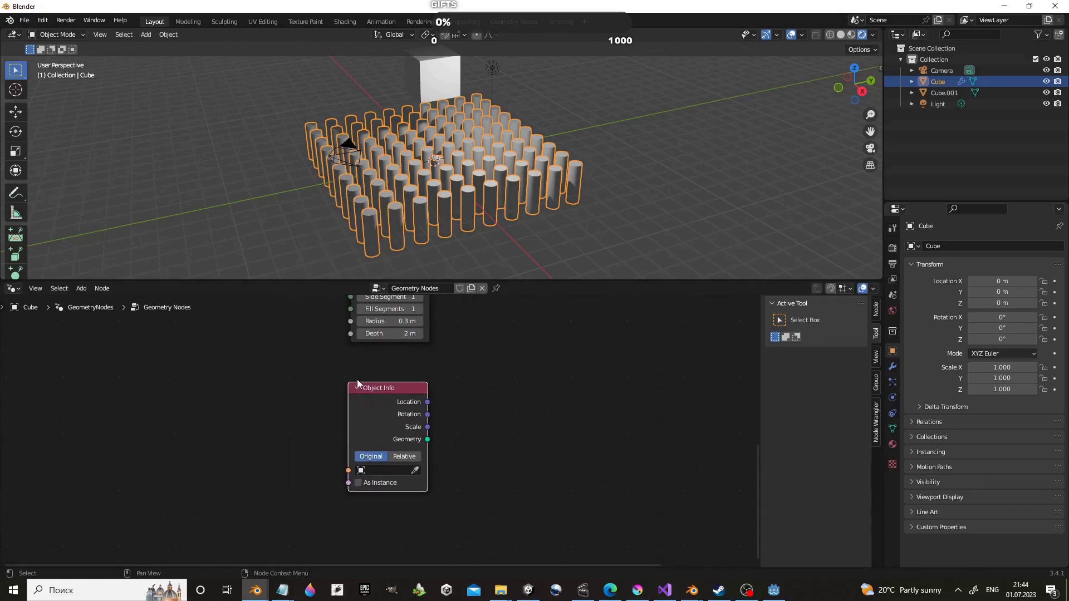
click(409, 395)
key(shift+a)
click(477, 375)
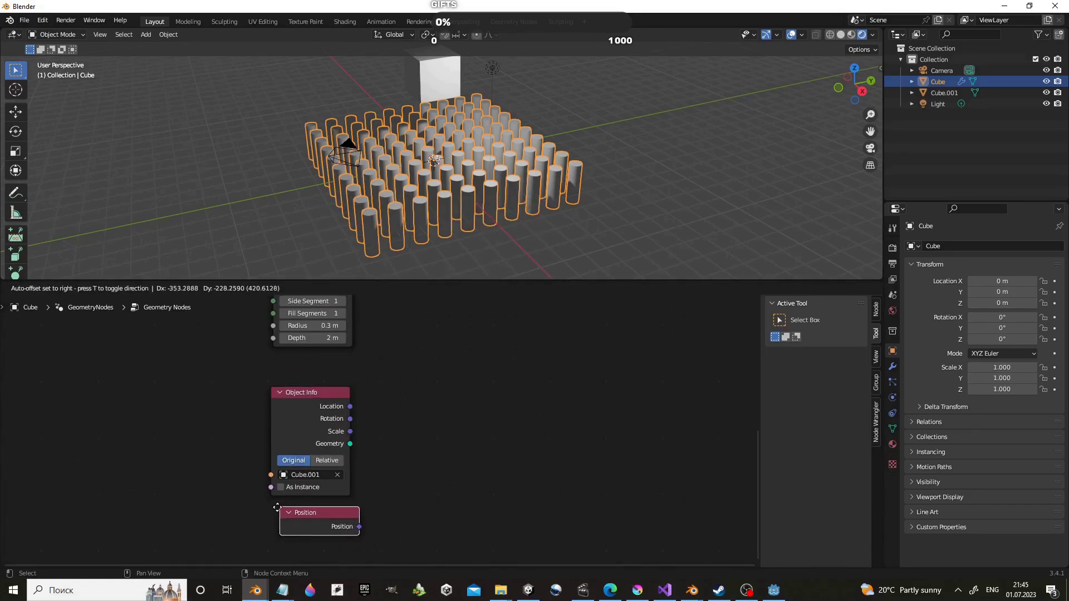
click(276, 511)
- Subtract the point Position from Cube.001's location with a Vector Math Subtract node
key(shift+a)
click(507, 489)
click(392, 447)
click(426, 440)
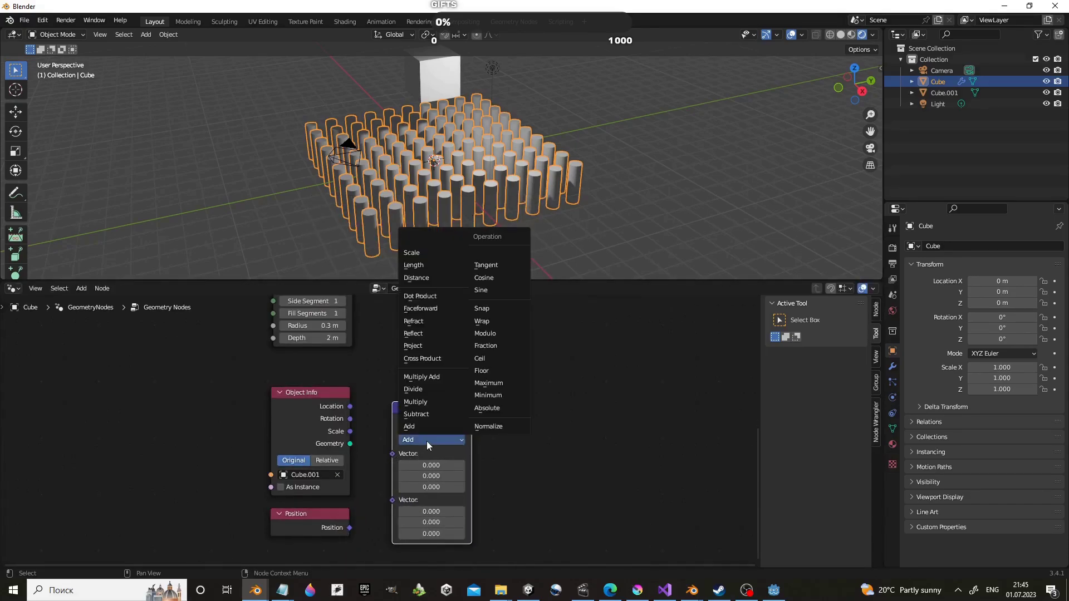
click(427, 418)
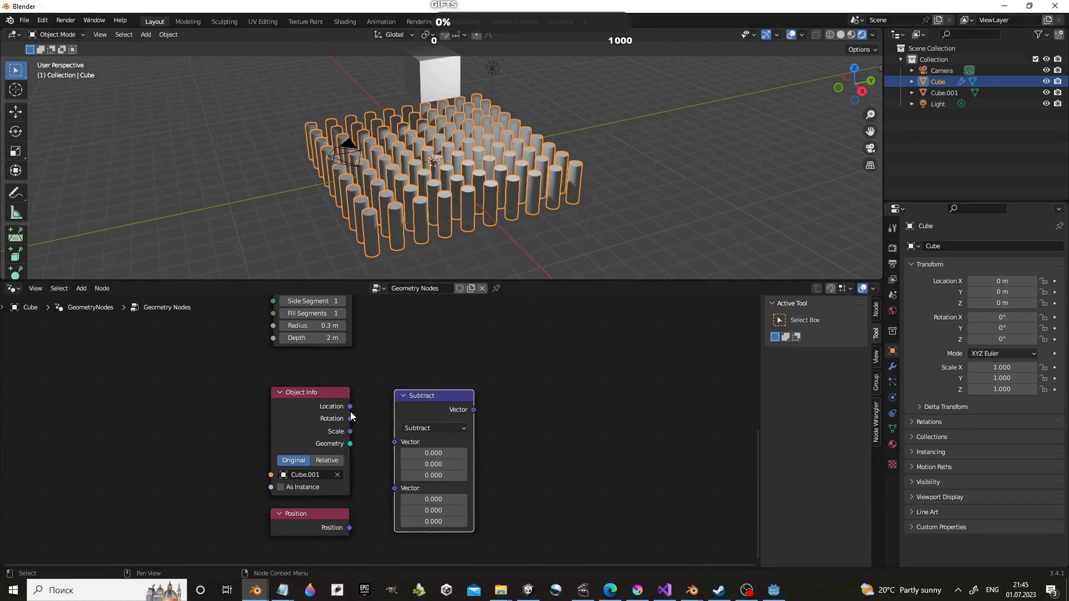
drag(376, 430, 395, 441)
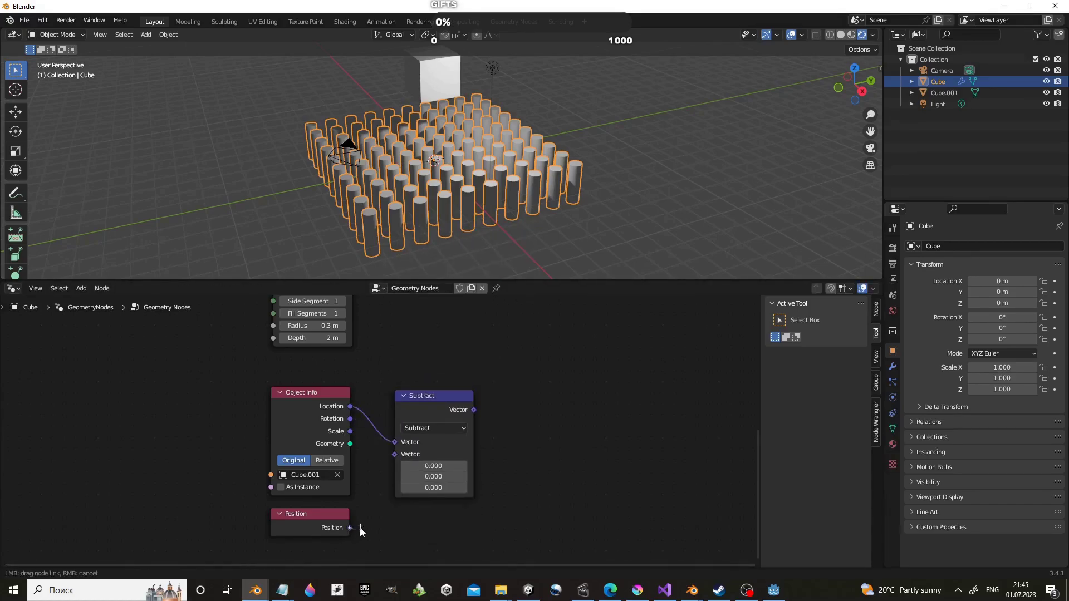
drag(361, 532, 394, 455)
- Drive the instance Rotation from the difference through an Align Euler to Vector node
middle_drag(510, 374, 412, 412)
key(shift+a)
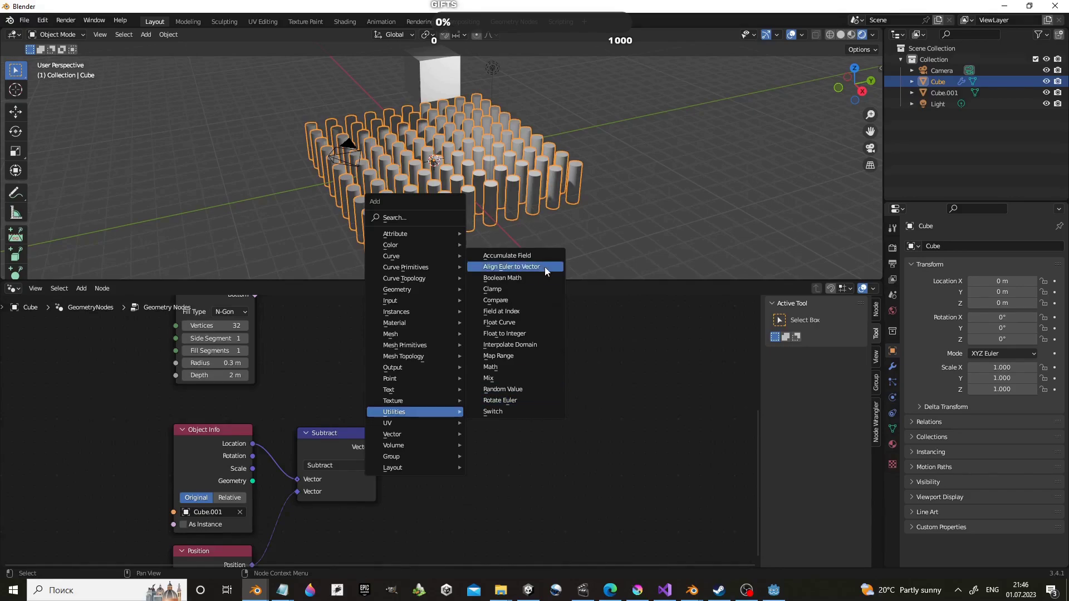
click(545, 271)
click(424, 392)
drag(376, 447, 405, 476)
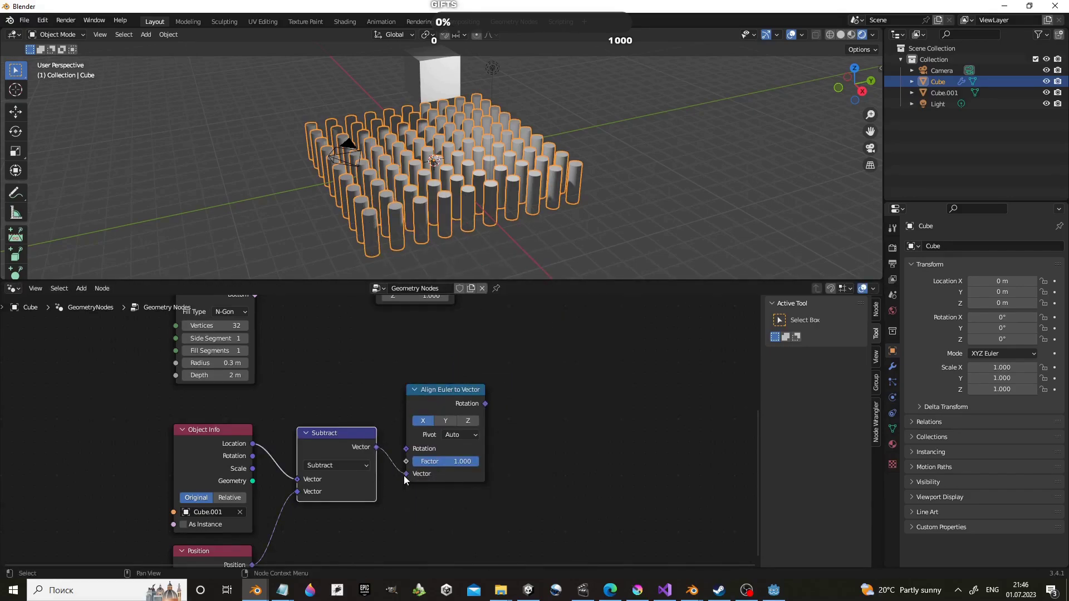
drag(439, 392, 432, 440)
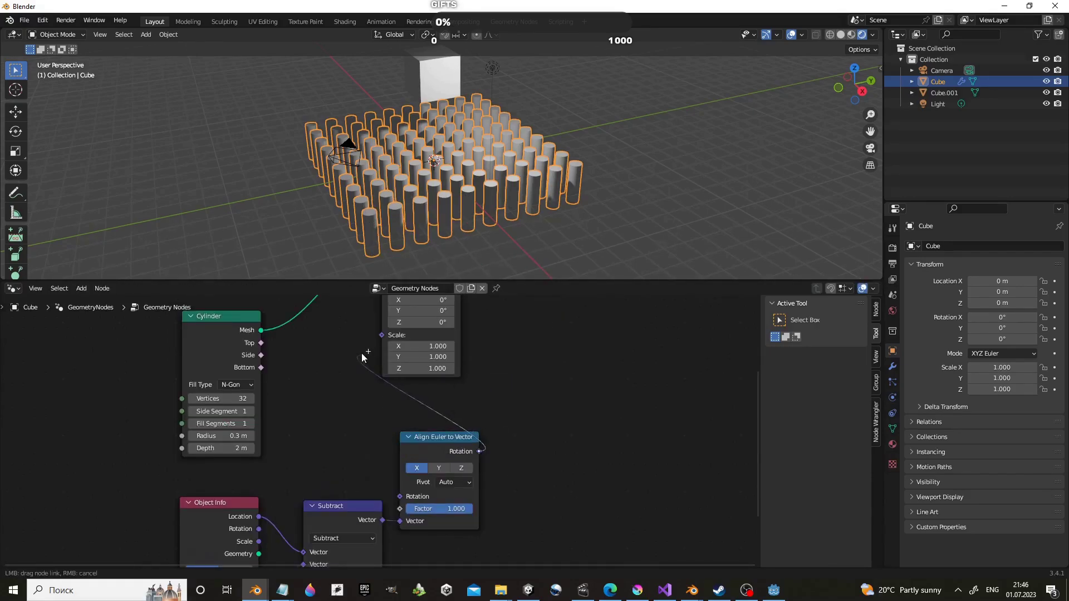
mouse_move(362, 354)
mouse_down()
mouse_move(345, 365)
mouse_move(381, 377)
mouse_up()
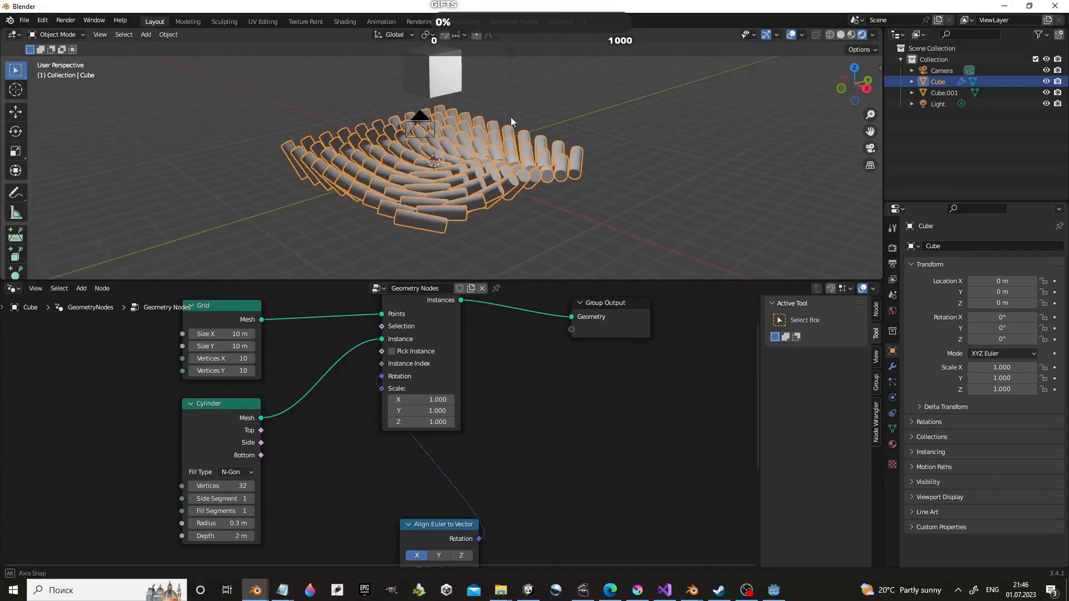
mouse_move(510, 117)
middle_down()
mouse_move(569, 122)
mouse_move(482, 155)
middle_up()
- Test-move Cube.001, then change the aligned axis on the Align Euler to Vector node
click(435, 129)
key(g)
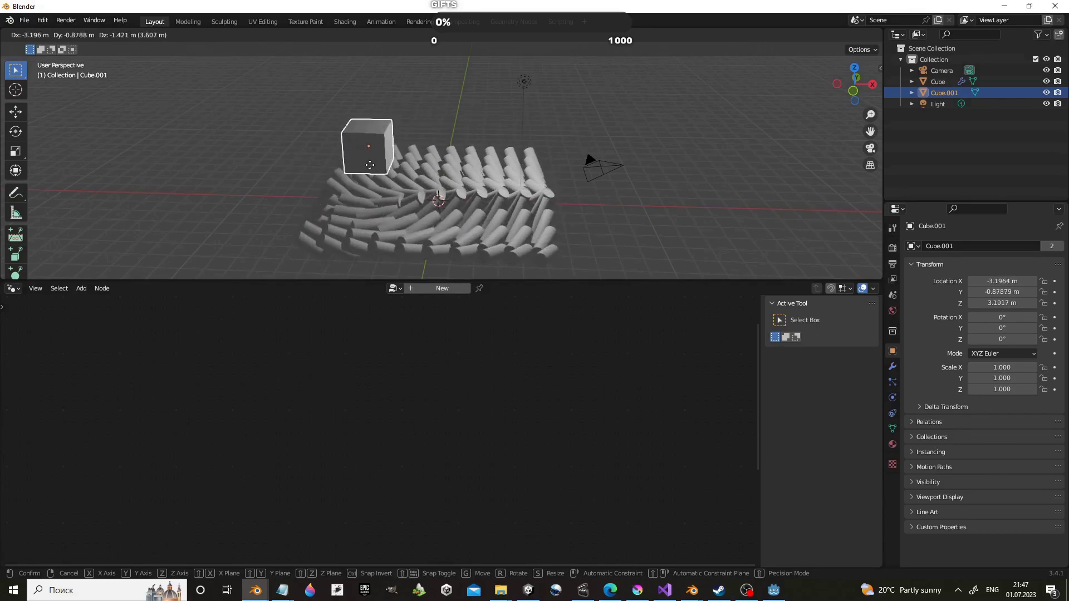
key(Escape)
middle_drag(390, 169, 569, 237)
click(462, 237)
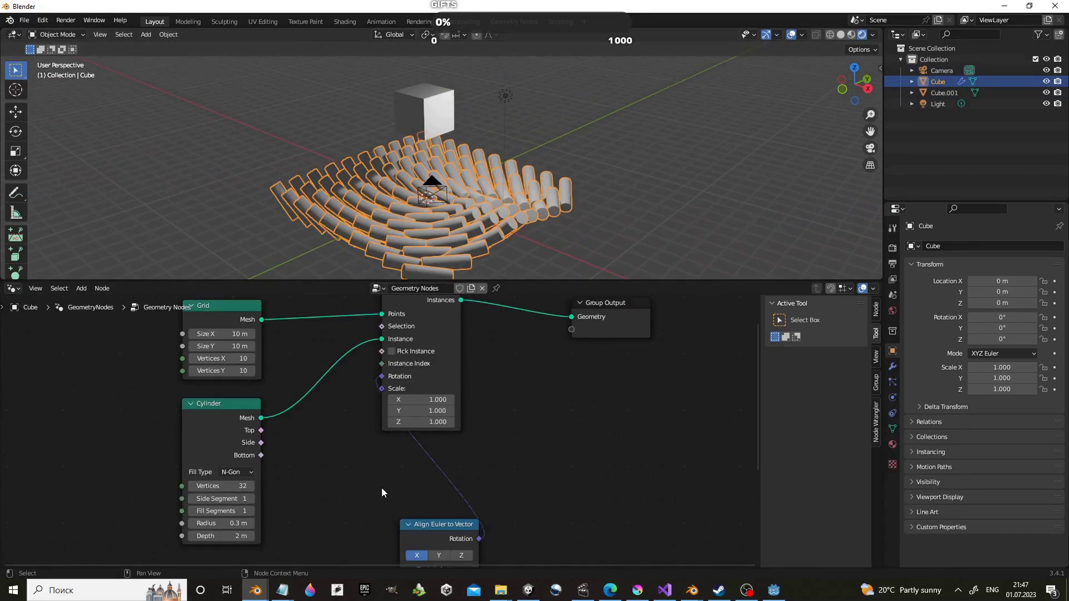
click(429, 466)
middle_drag(497, 185, 446, 112)
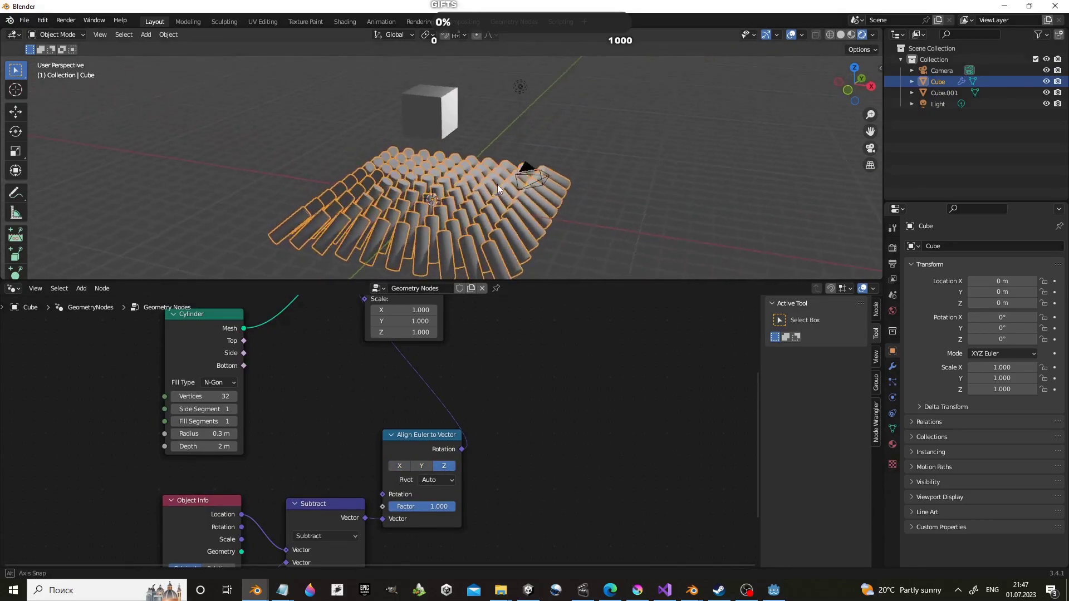
- Move Cube.001 to a new position above the cylinder grid
click(447, 111)
key(g)
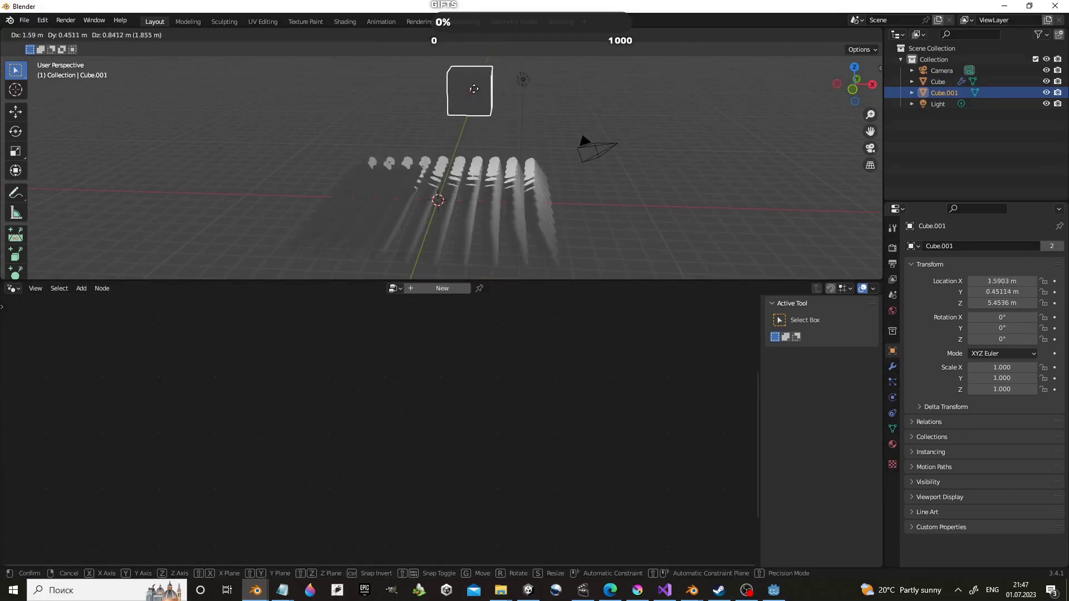
click(413, 145)
middle_drag(415, 148, 362, 167)
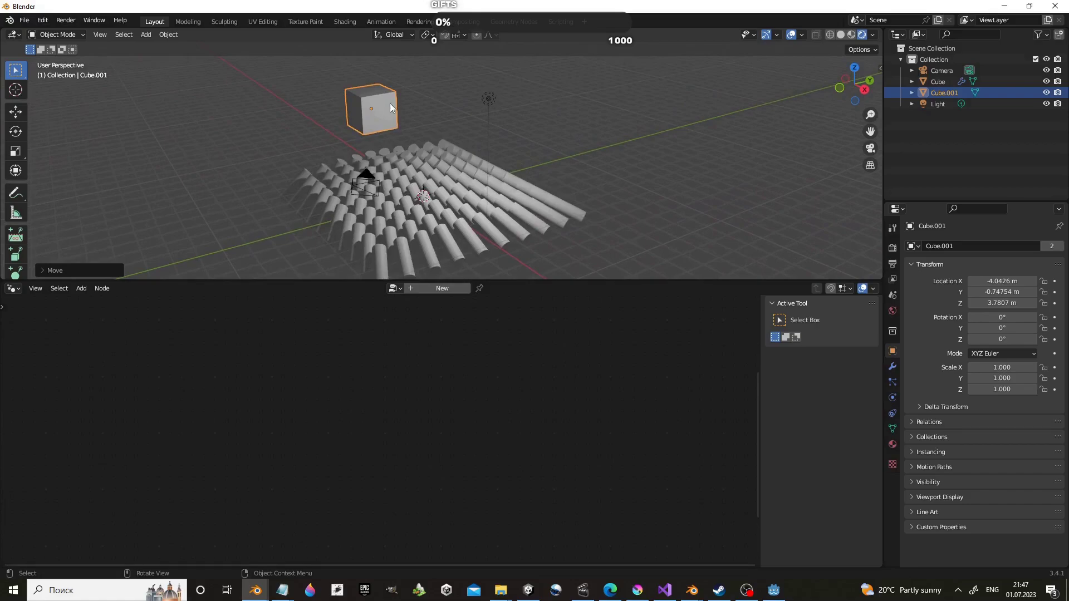
key(g)
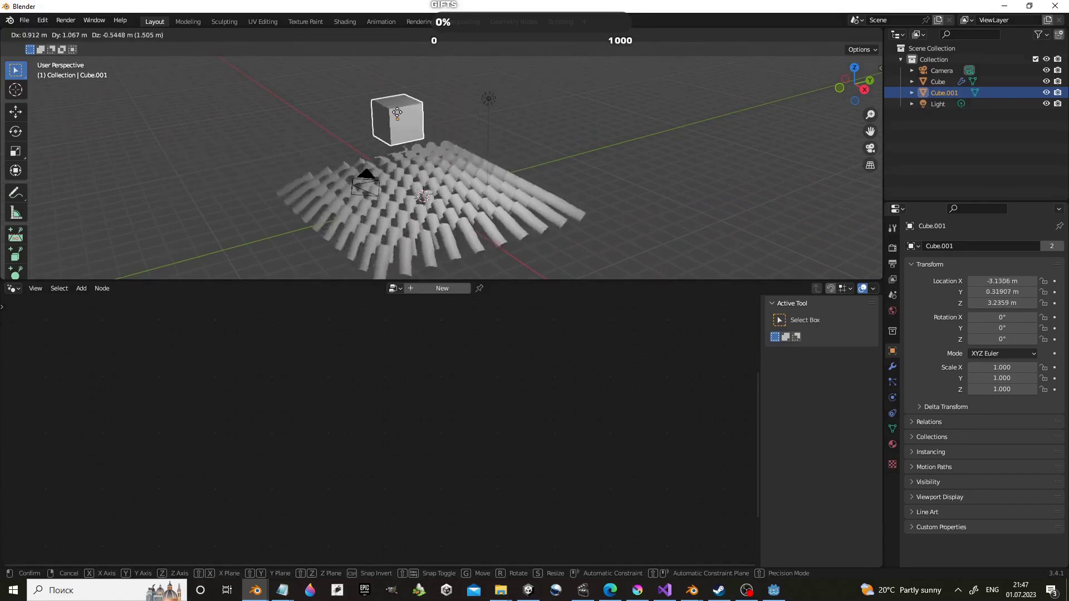
click(434, 156)
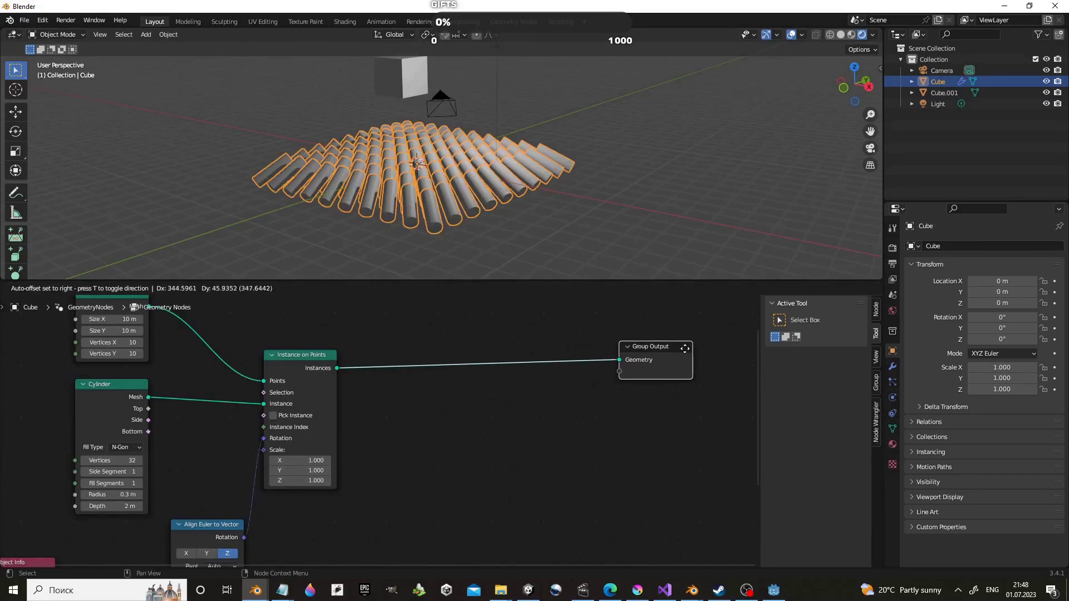
- Add an Object Info node for Cube.001 and a Geometry Proximity node
key(shift+a)
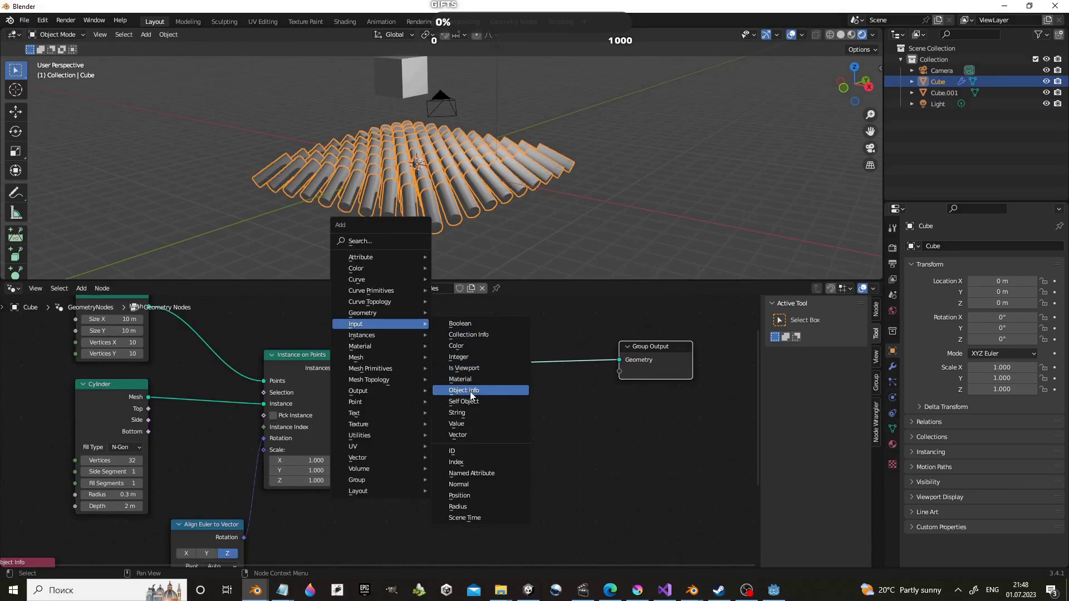
click(471, 396)
click(407, 448)
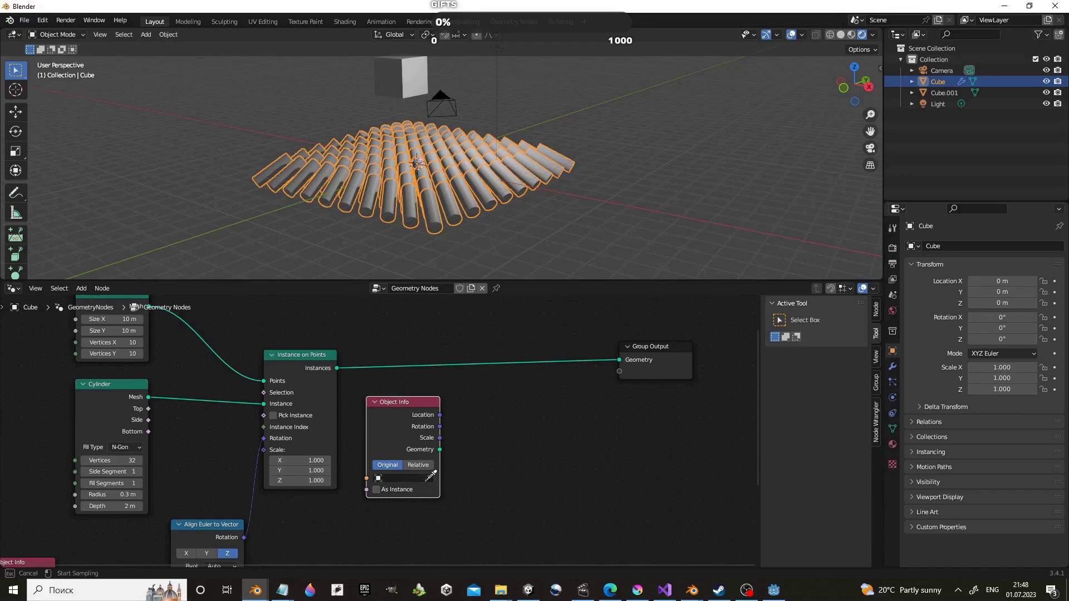
scroll(424, 501, up, 2)
key(shift+a)
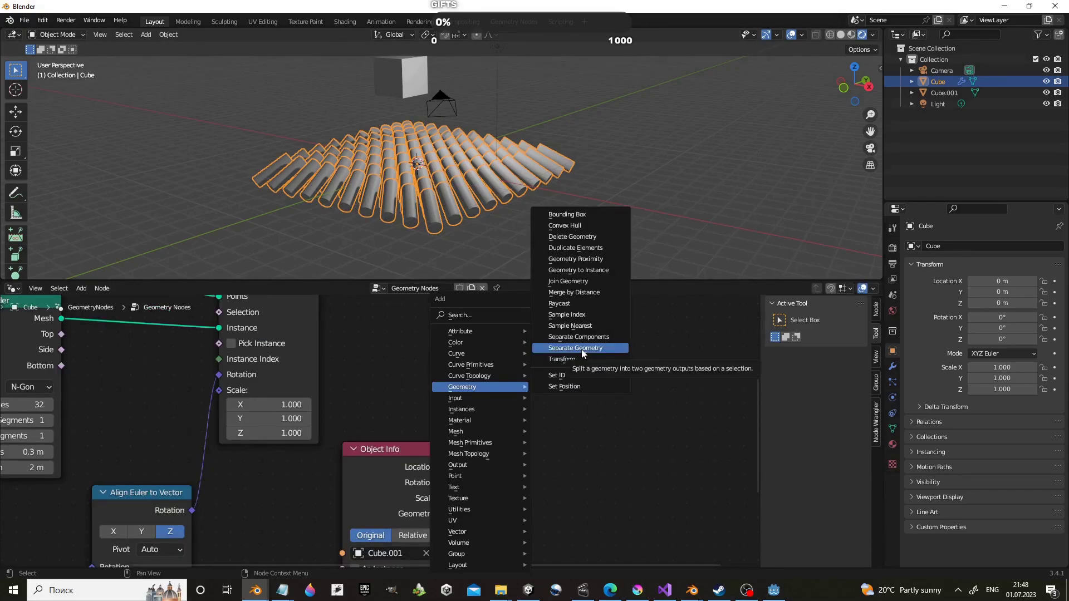
click(573, 258)
- Place Geometry Proximity and insert a Scale Instances node before the Group Output
click(445, 471)
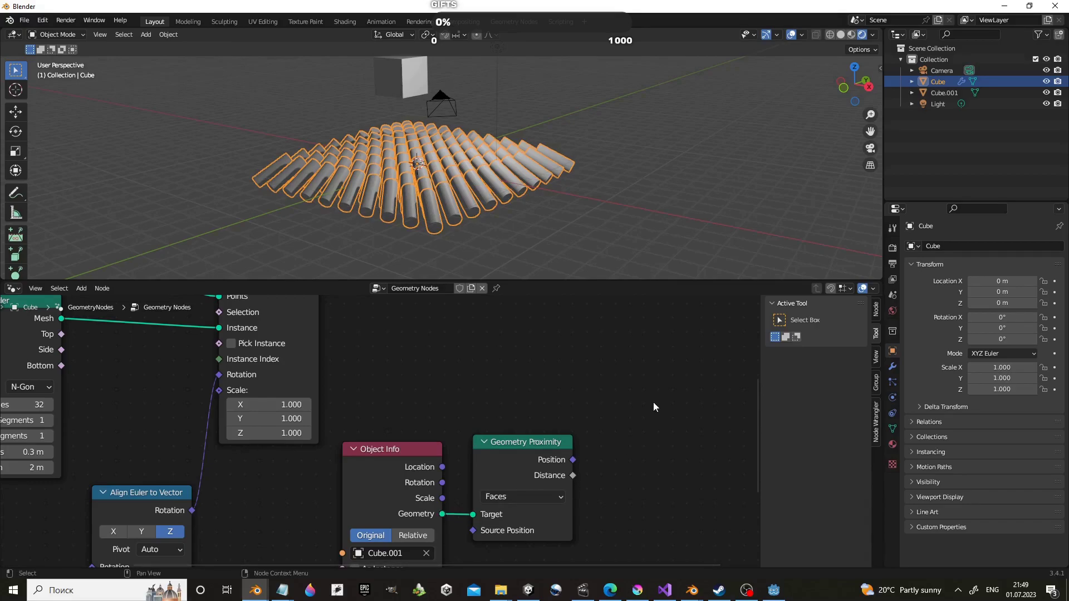
scroll(635, 423, down, 1)
key(shift+a)
click(612, 442)
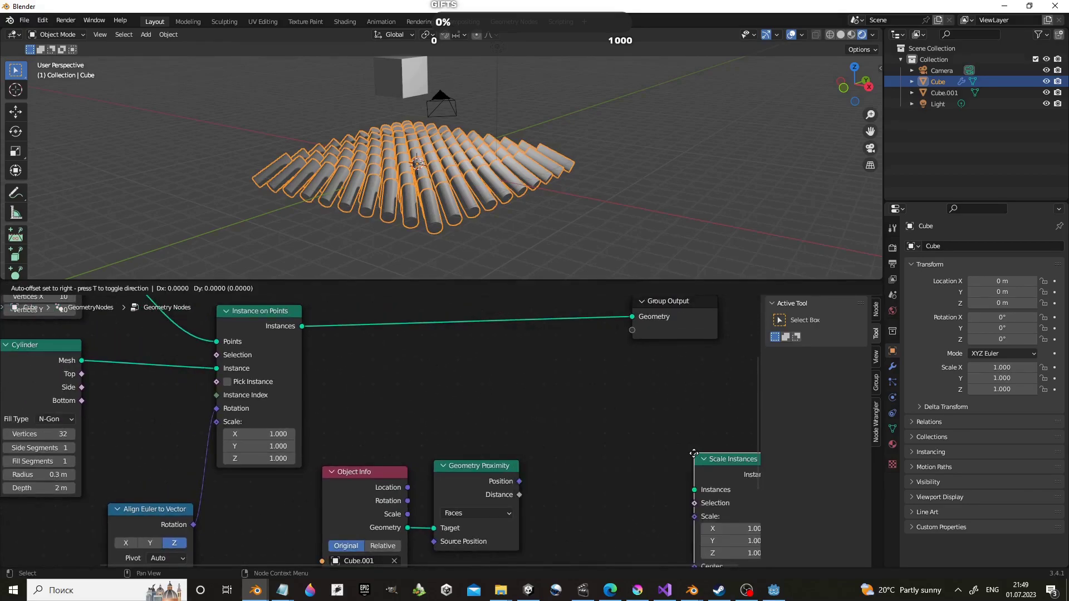
click(517, 285)
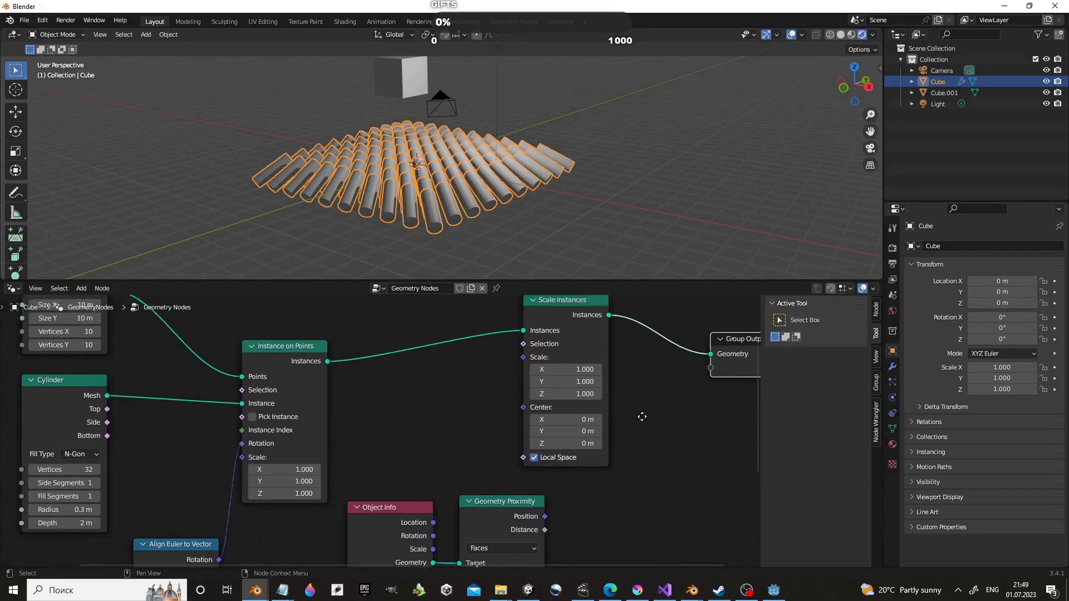
- Scale the instances by proximity Distance and cut the Rotation link
drag(693, 324, 637, 399)
shift+scroll(576, 483, down, 3)
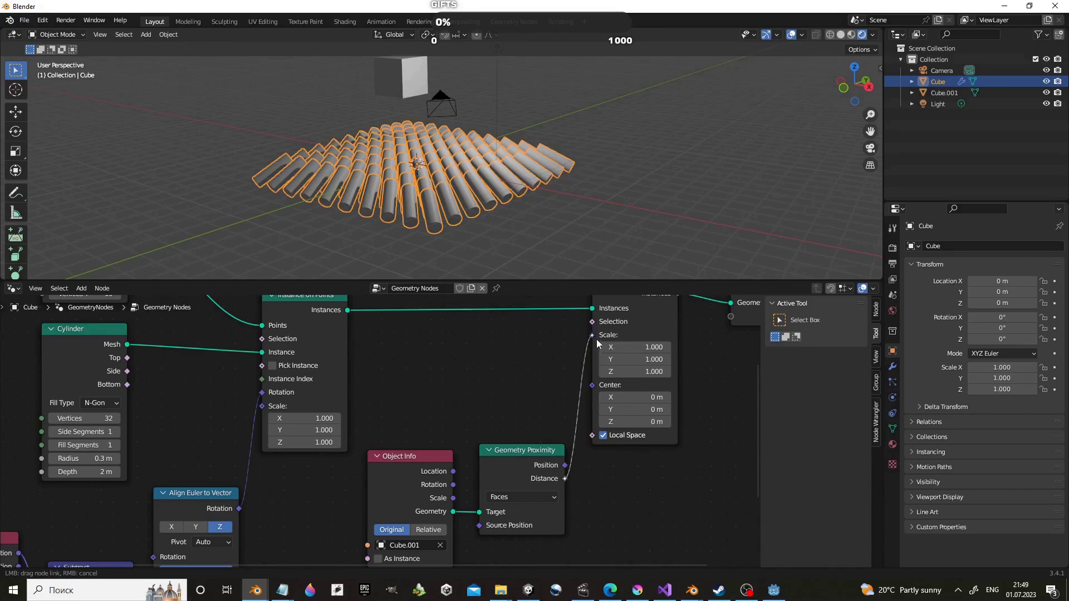
drag(597, 343, 593, 336)
middle_drag(476, 326, 555, 402)
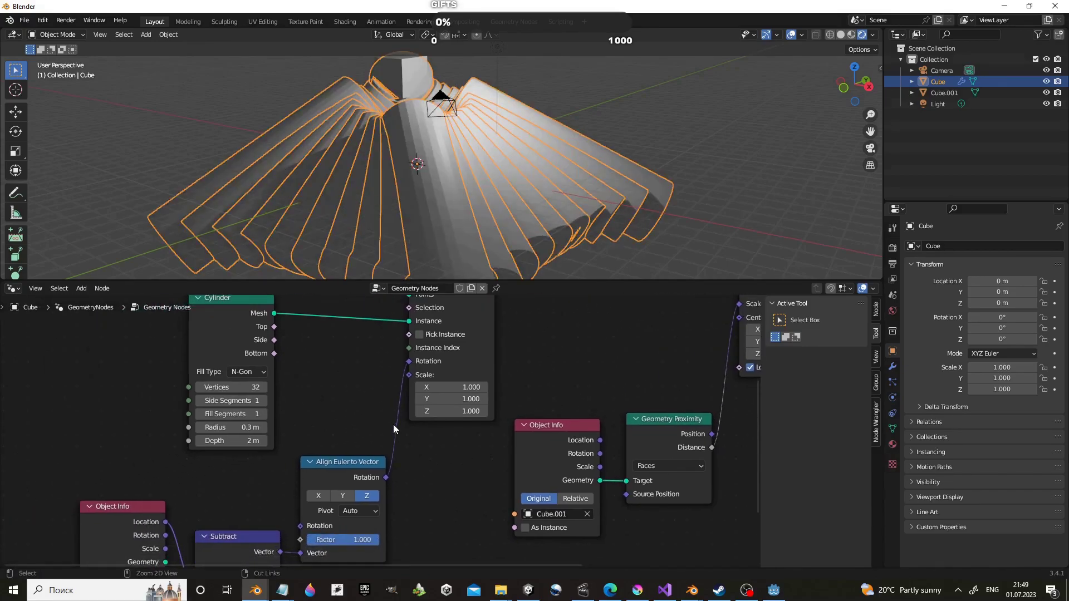
ctrl+right_drag(394, 425, 403, 429)
mouse_move(523, 150)
middle_down()
mouse_move(497, 215)
mouse_move(466, 199)
middle_up()
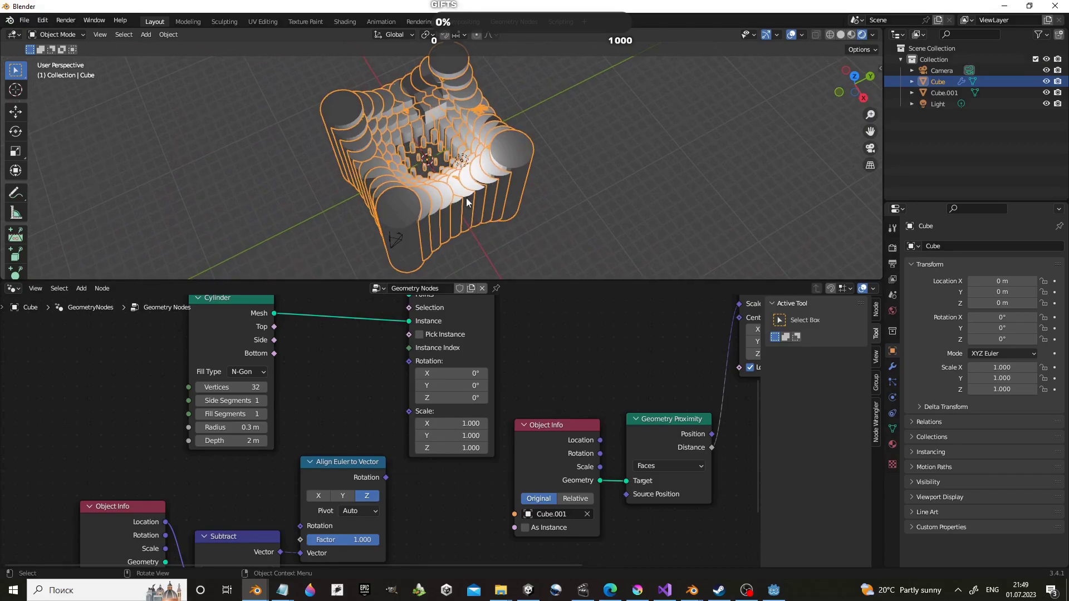
click(442, 116)
- Move Cube.001, switch its Object Info node to Relative, then move Cube.001 again
key(g)
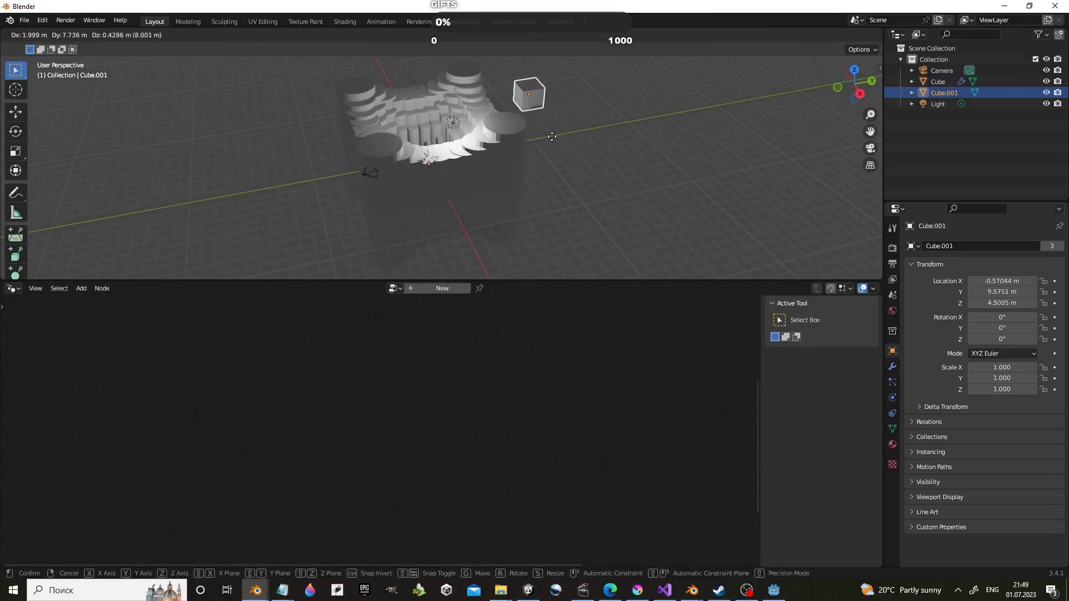
click(443, 153)
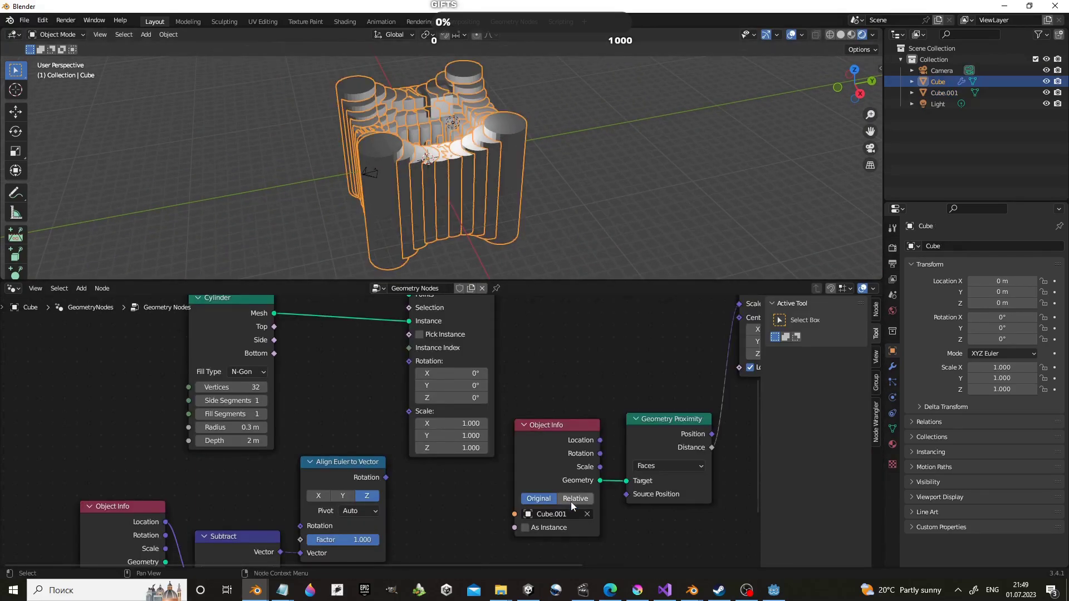
click(570, 502)
middle_drag(469, 159, 312, 175)
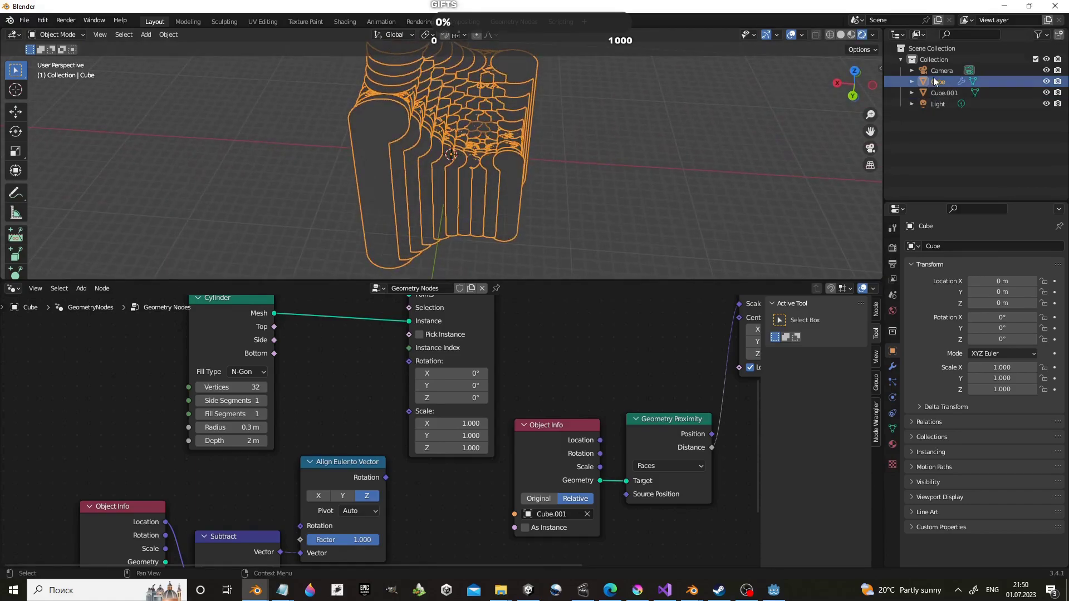
click(474, 132)
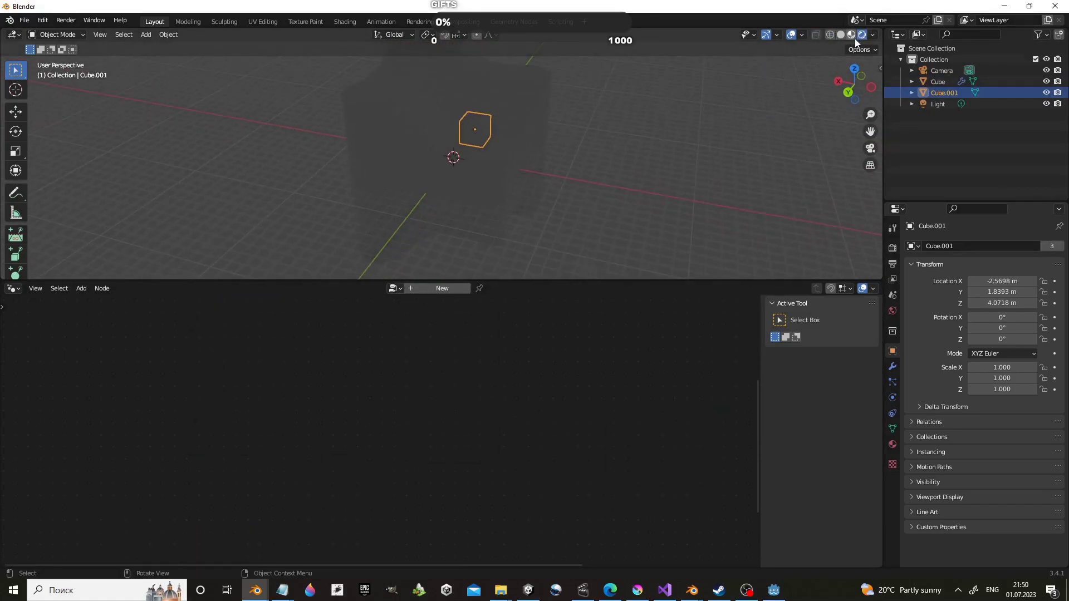
key(g)
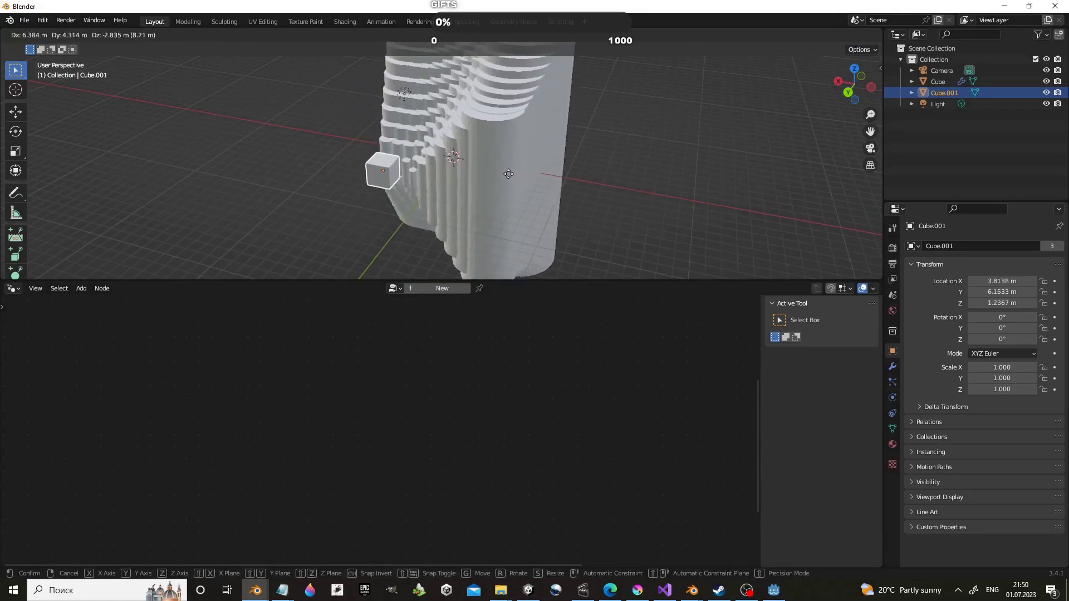
click(592, 123)
- Feed Scale Instances from Combine XYZ: X and Y at 1, Z from proximity Distance
click(464, 157)
key(shift+a)
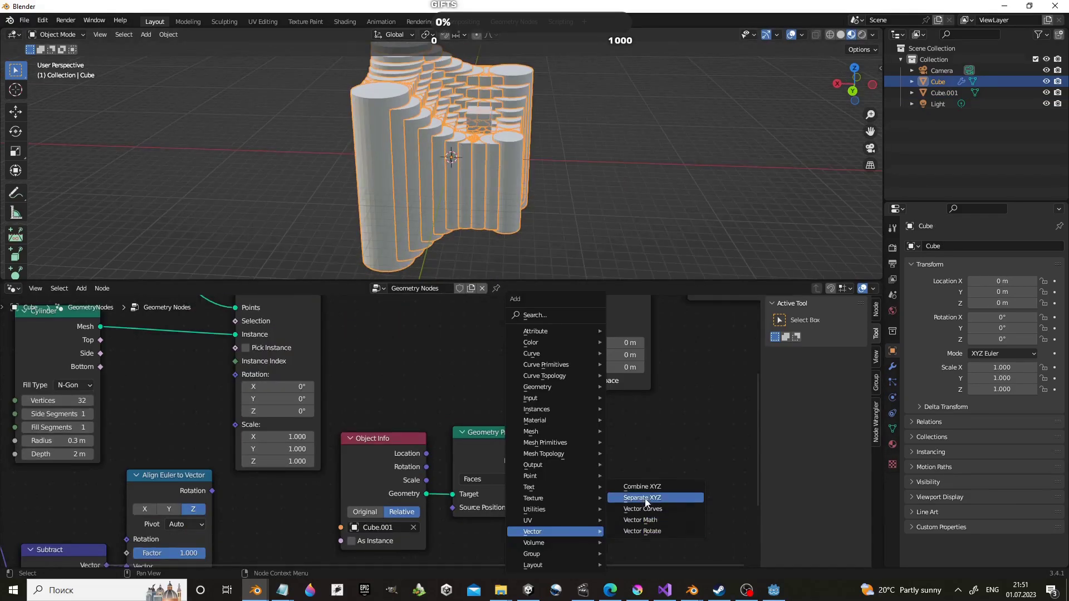
click(642, 486)
drag(577, 335, 573, 318)
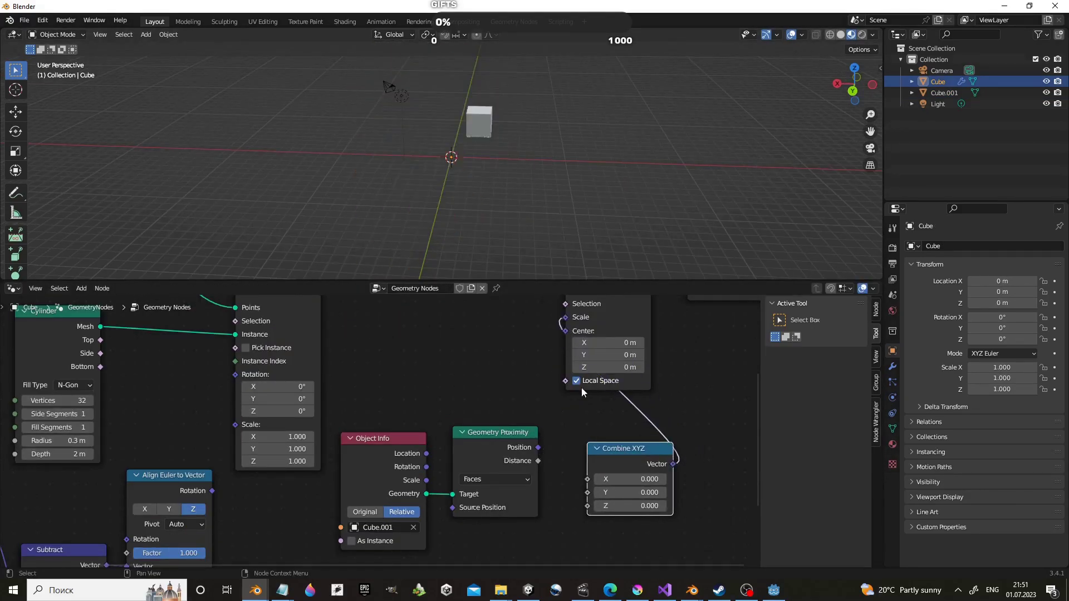
drag(538, 461, 587, 506)
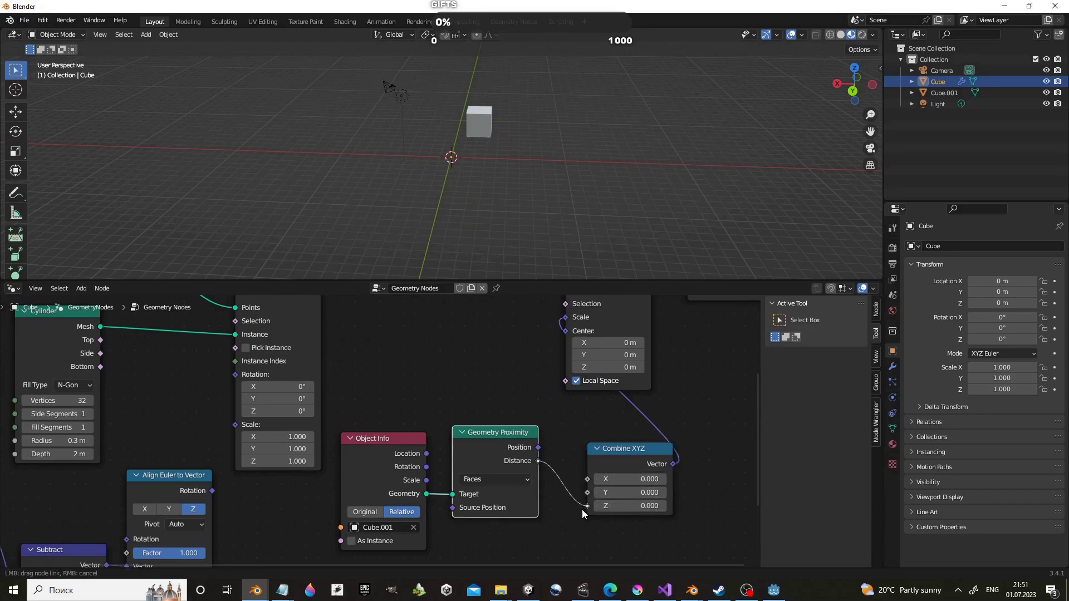
text(1)
key(Tab)
text(1)
key(Return)
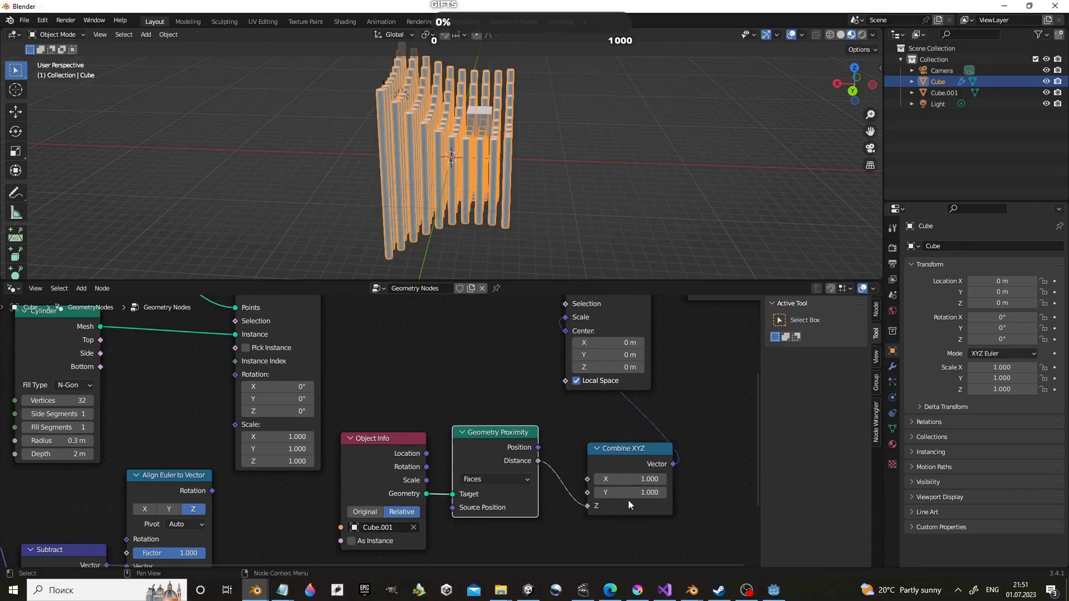
mouse_move(624, 447)
mouse_down()
mouse_move(593, 427)
mouse_move(607, 444)
mouse_move(715, 386)
mouse_move(687, 350)
mouse_up()
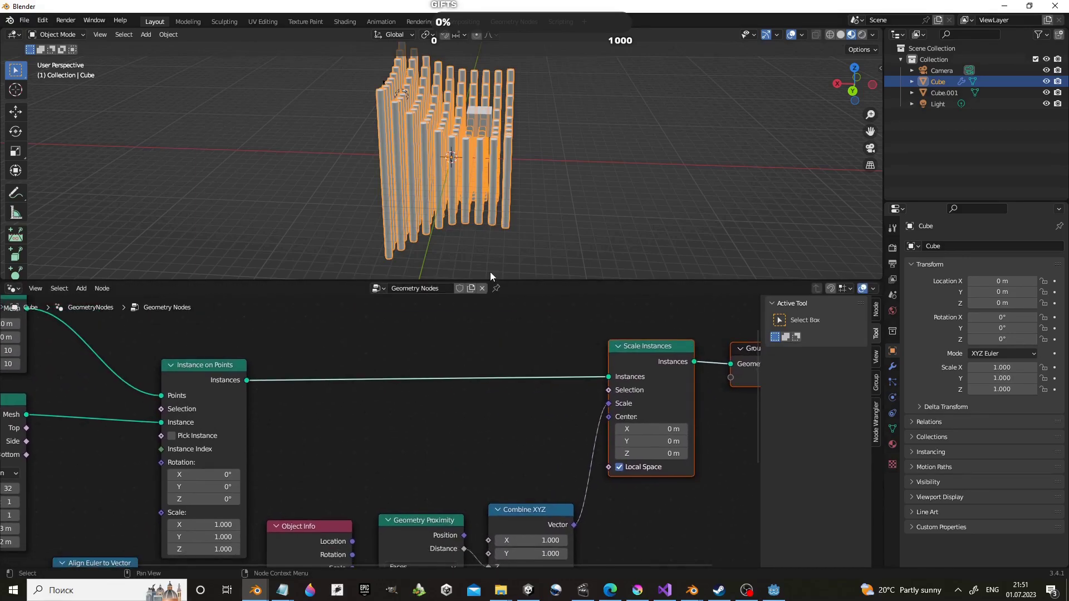
- Move Cube.001 to a new position among the pillars
mouse_move(517, 195)
middle_down()
mouse_move(595, 144)
mouse_move(486, 209)
mouse_move(492, 201)
middle_up()
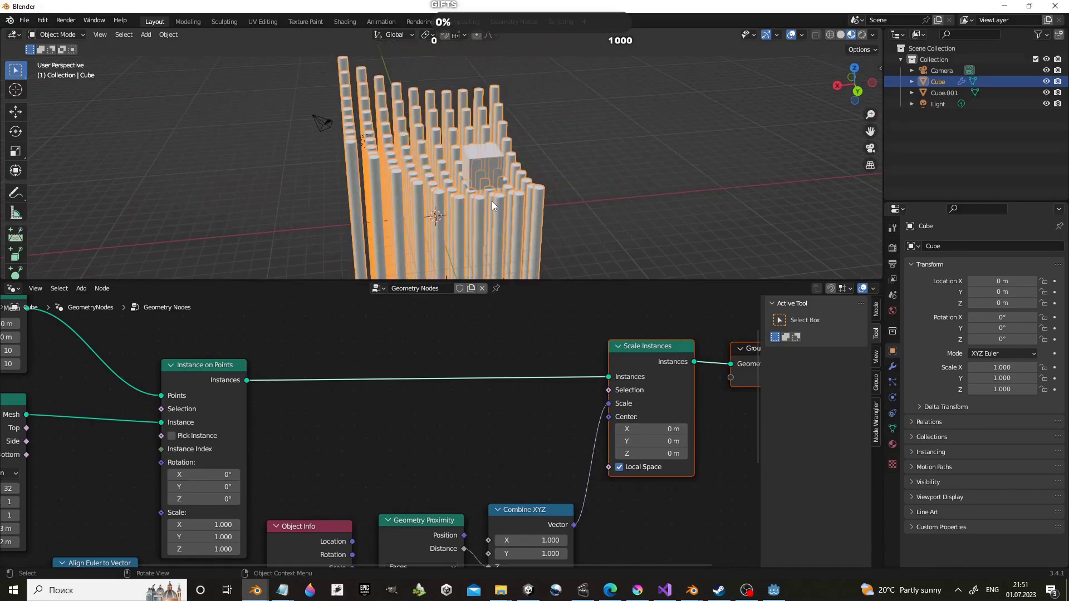
click(487, 168)
key(g)
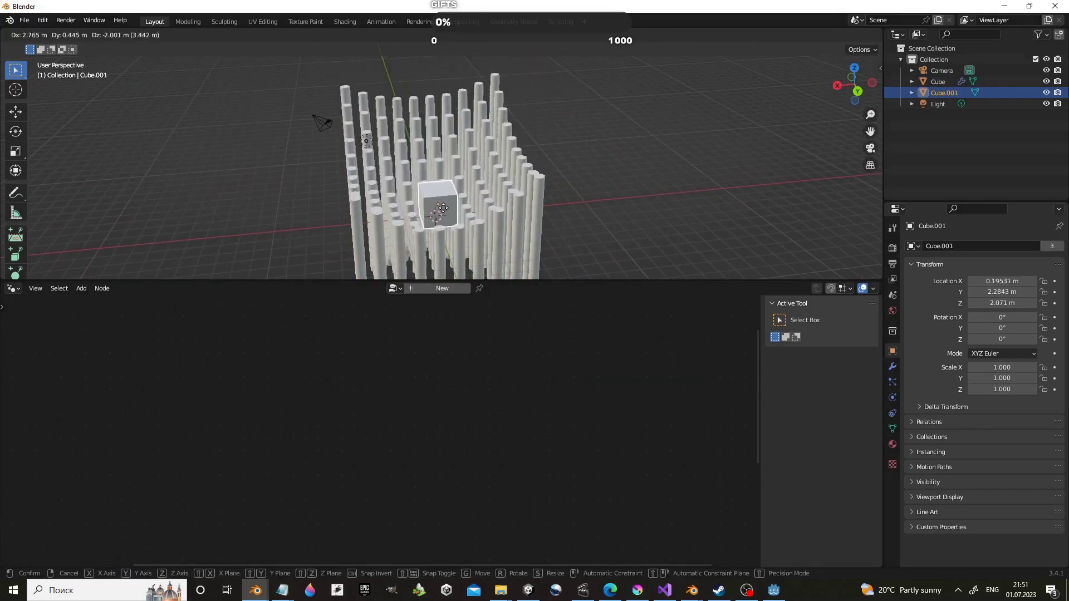
click(403, 167)
click(517, 189)
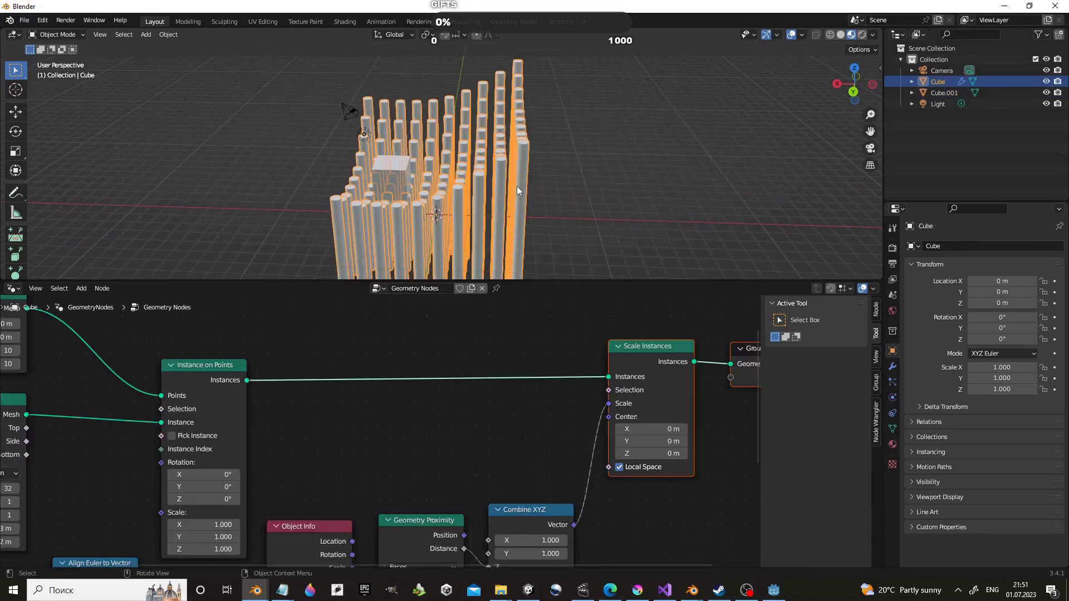
middle_drag(582, 534, 598, 454)
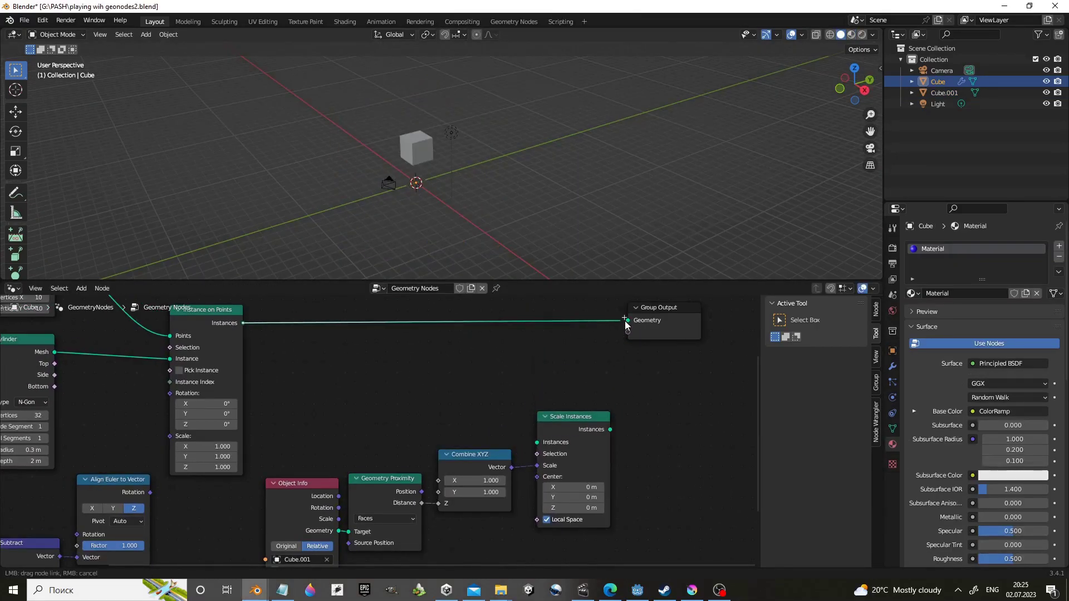
- Insert a Set Material node before the Group Output assigning the material Material
drag(625, 323, 627, 321)
click(288, 385)
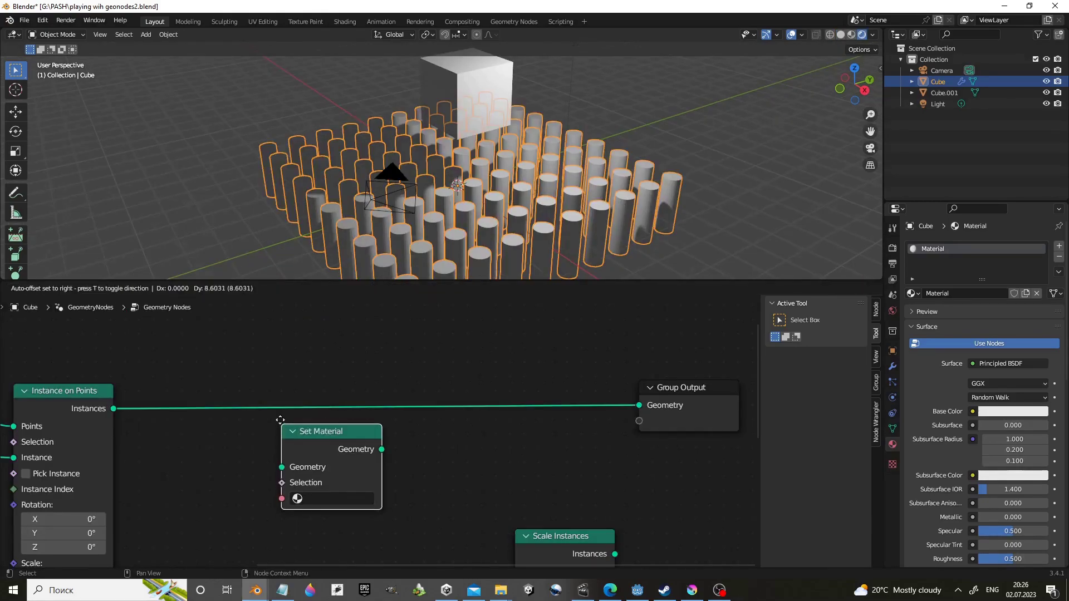
click(186, 374)
click(239, 452)
click(231, 303)
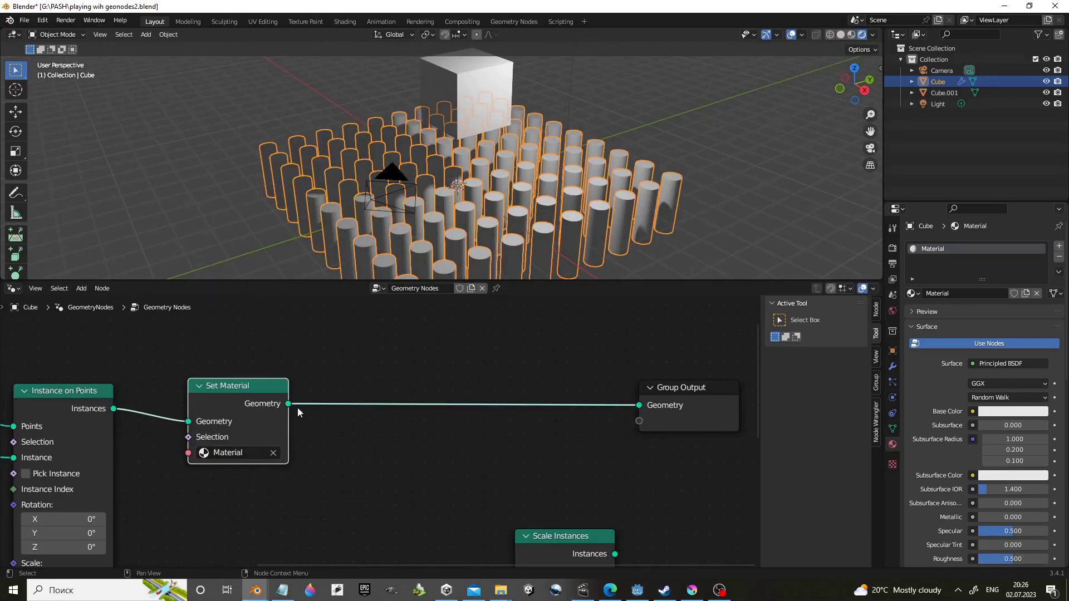
scroll(298, 412, down, 1)
middle_drag(298, 412, 306, 319)
key(shift+a)
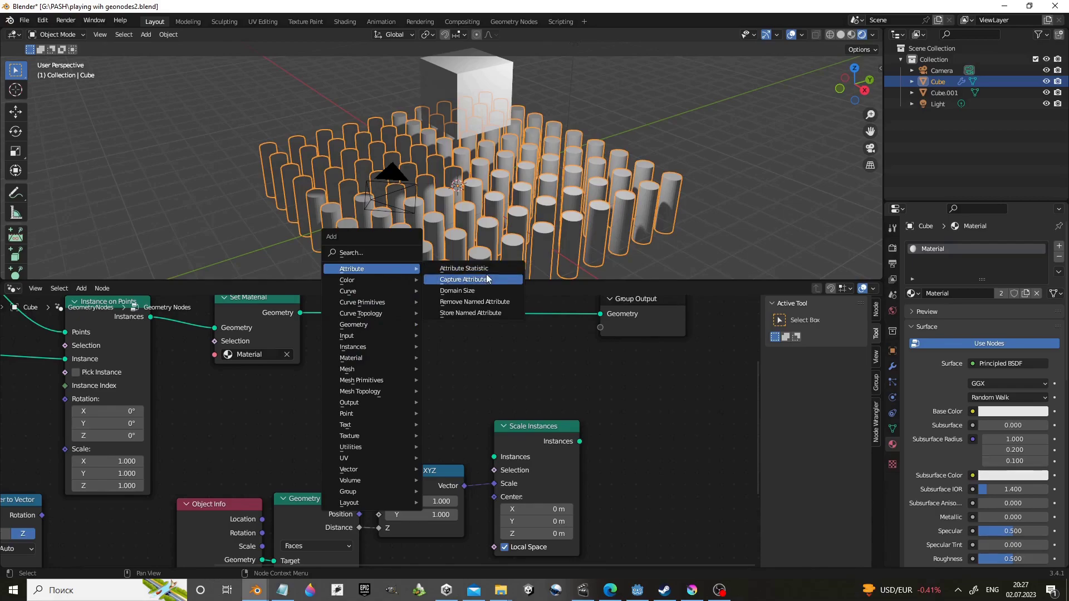
- Insert a Store Named Attribute node named 'near' before the Group Output
click(497, 316)
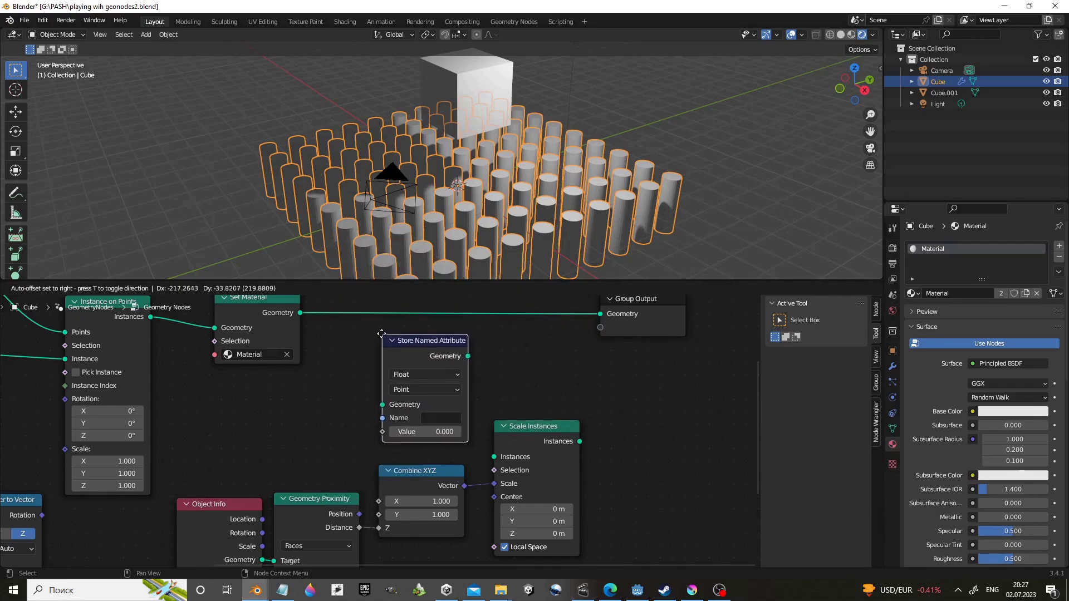
click(380, 343)
scroll(428, 390, up, 1)
click(438, 374)
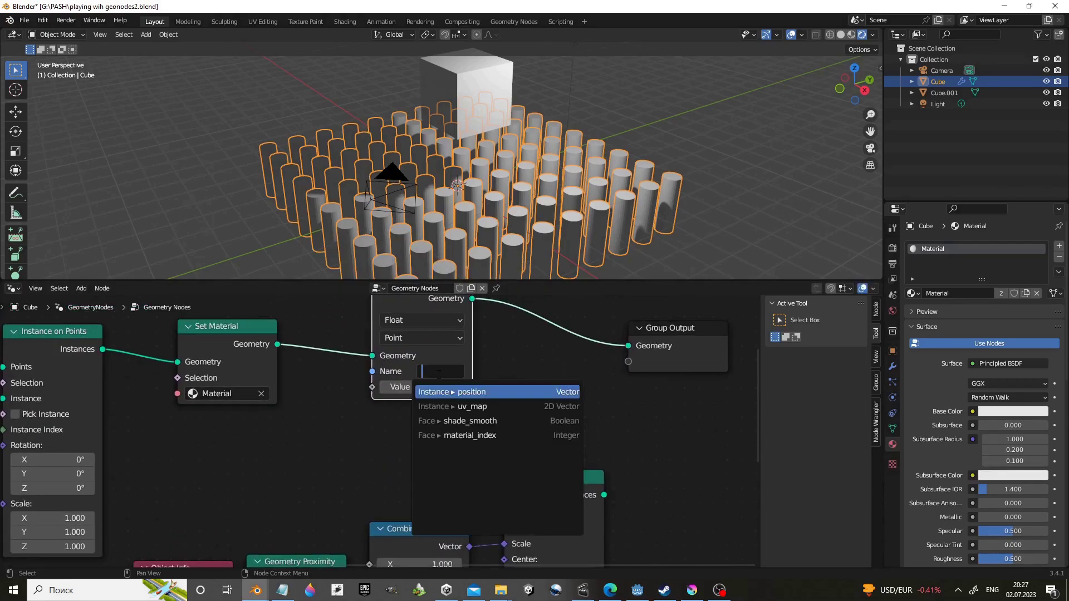
text(near)
key(Return)
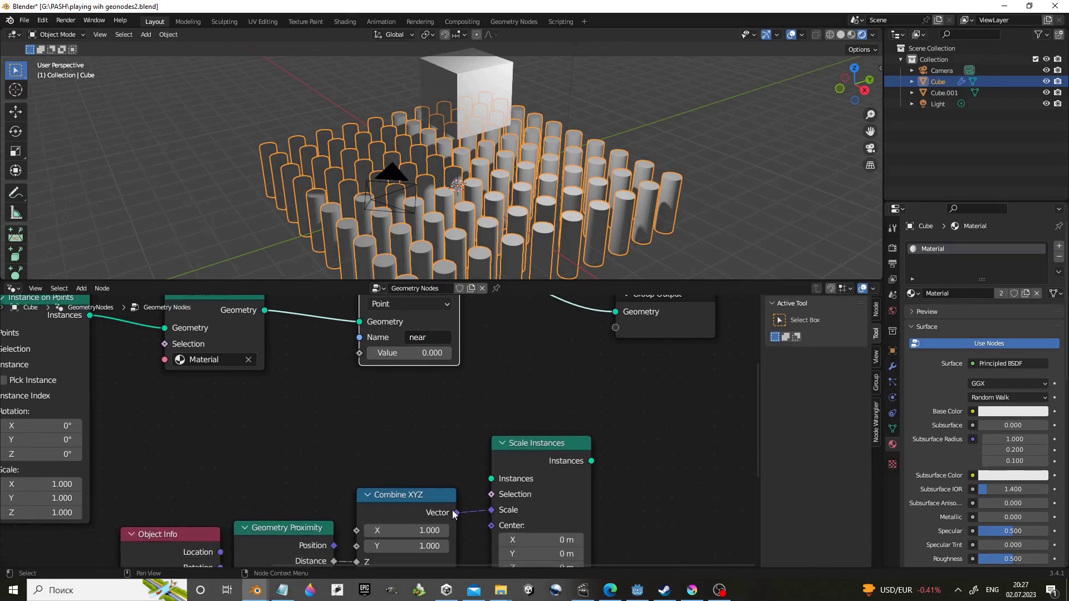
- Feed Geometry Proximity Distance into the stored Value and tidy the proximity nodes
middle_drag(443, 481, 465, 417)
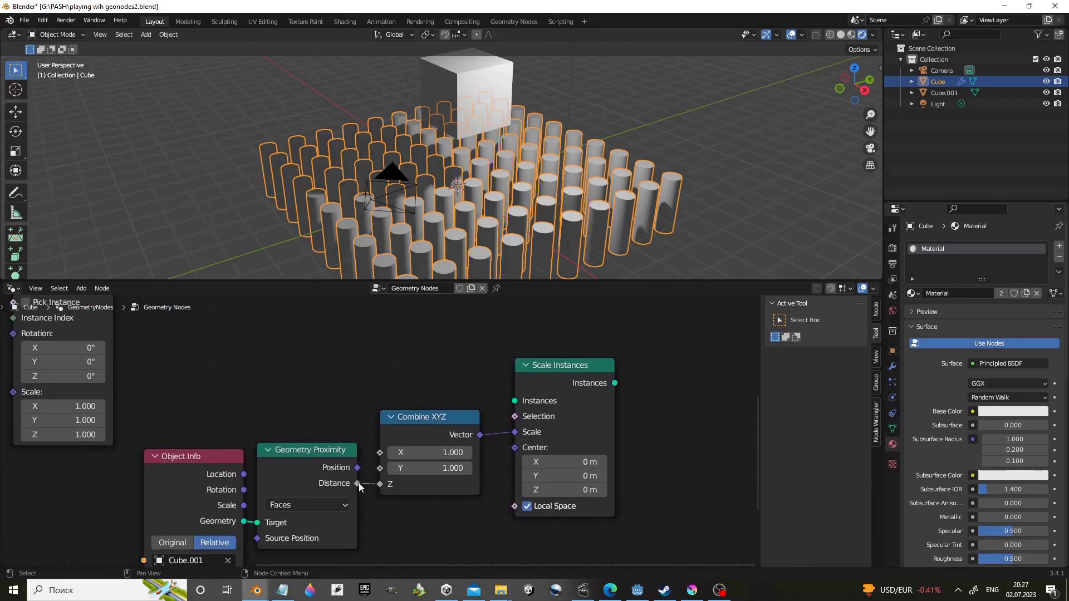
drag(359, 489, 381, 385)
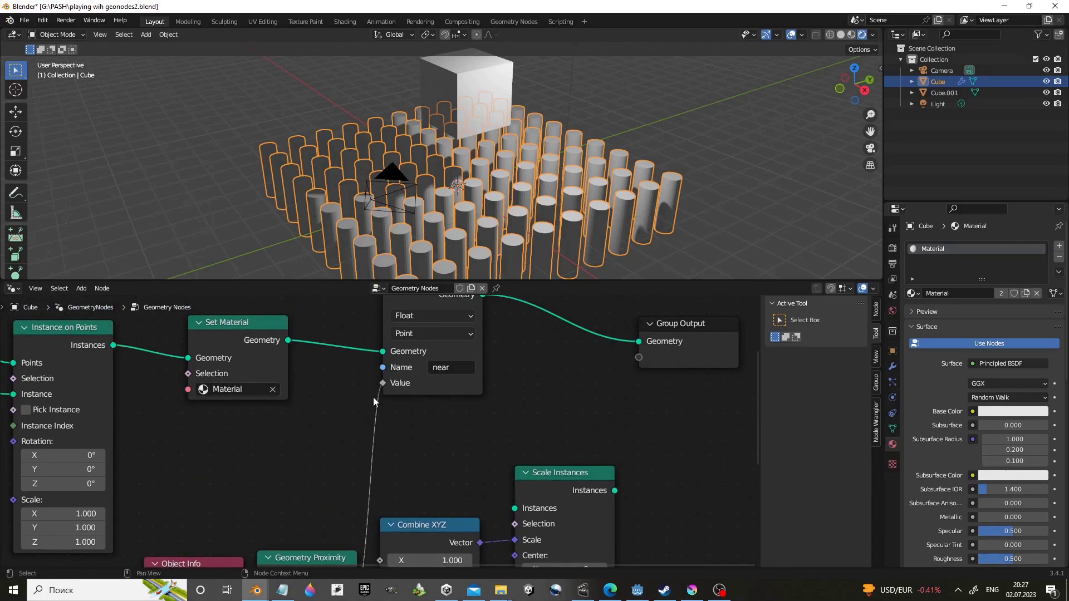
middle_drag(349, 402, 373, 332)
drag(334, 487, 349, 358)
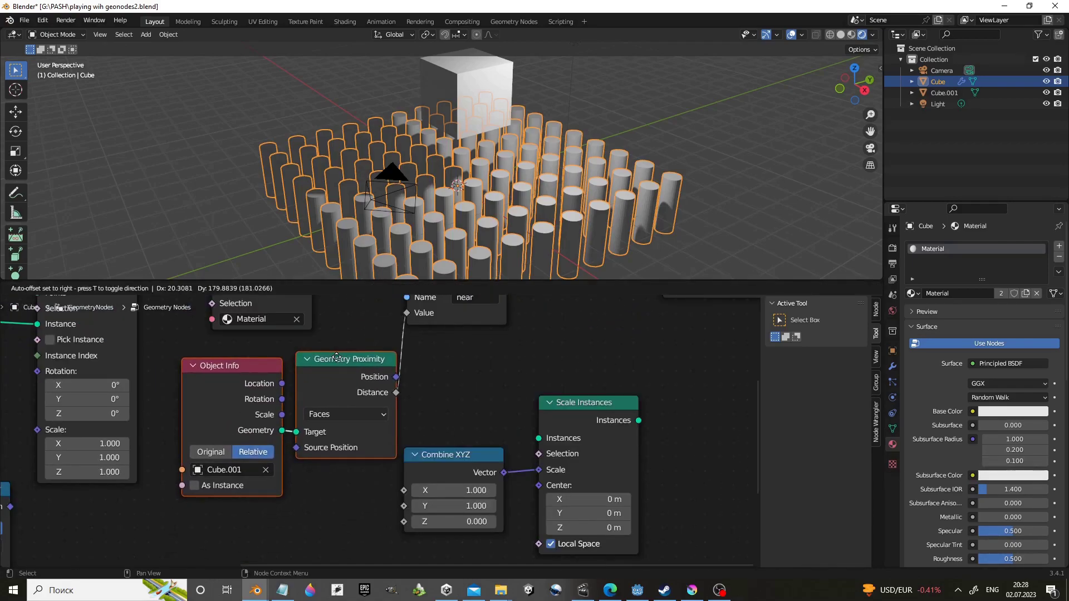
middle_drag(591, 426, 646, 551)
- In the cylinders' material, add an Attribute node named 'near' feeding Base Color
key(shift+F3)
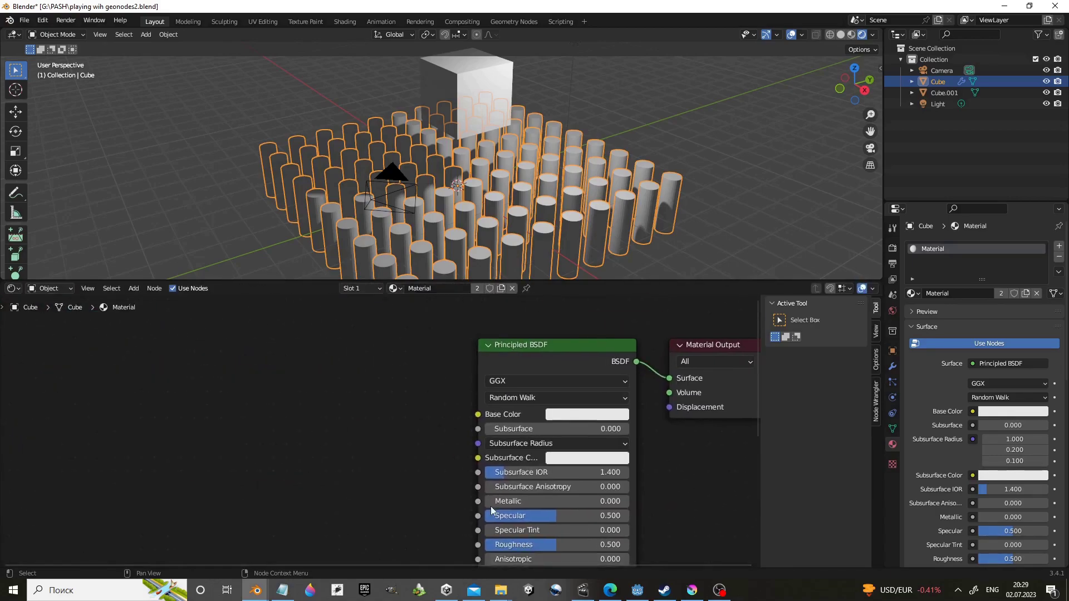
click(301, 260)
click(335, 407)
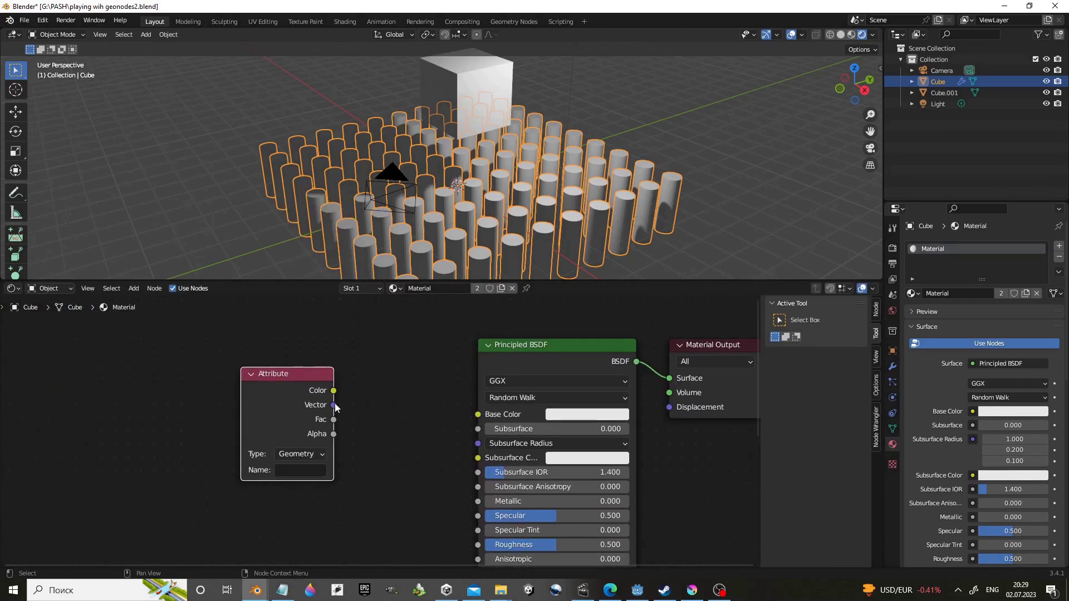
drag(476, 417, 477, 415)
scroll(382, 434, up, 2)
click(279, 485)
text(near)
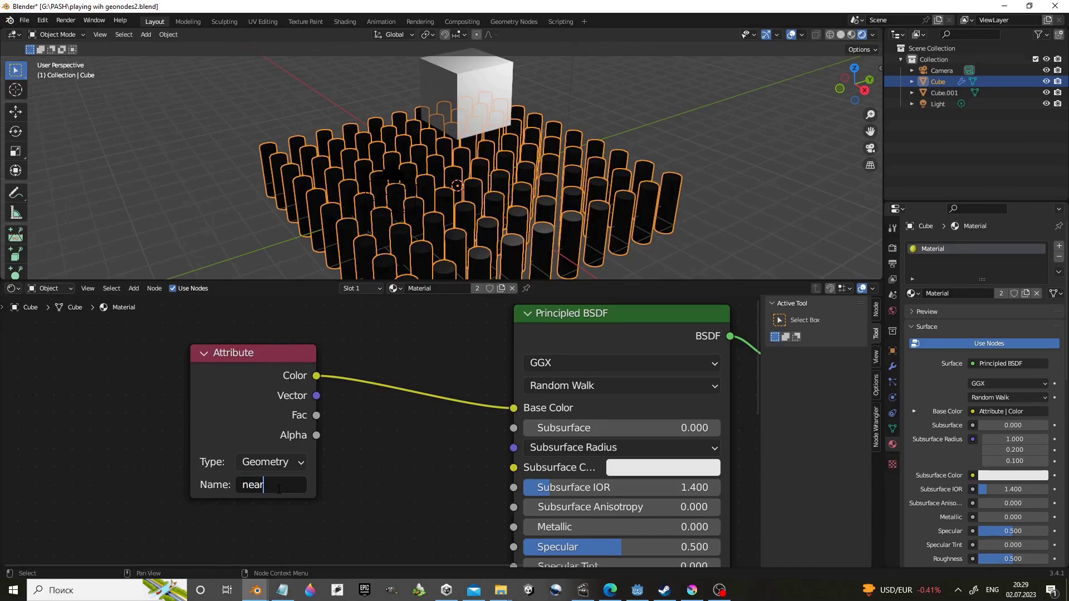
key(Return)
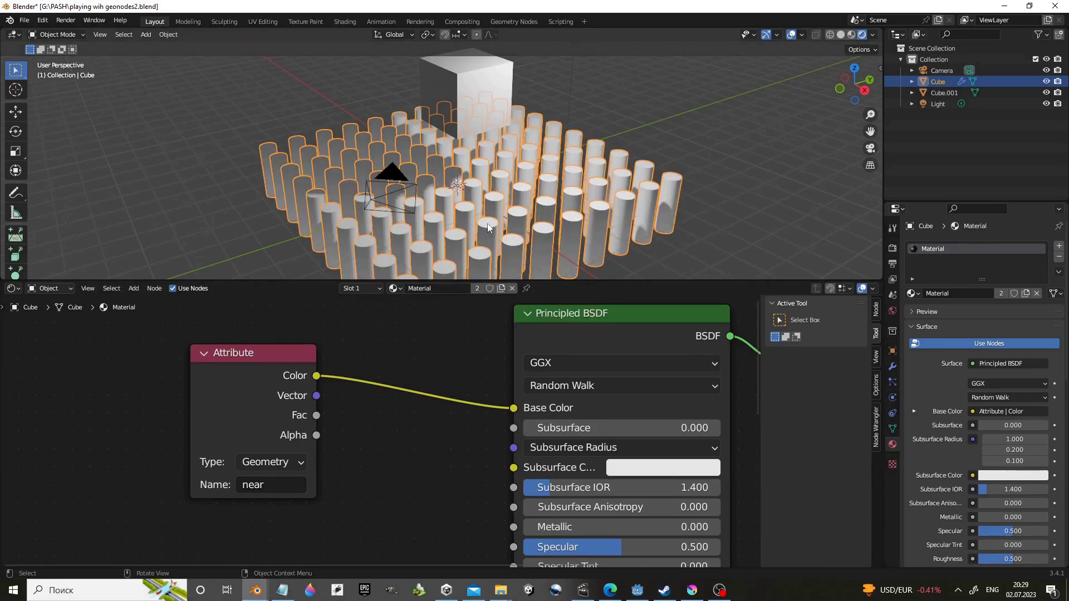
- Insert a ColorRamp node on the link between the Attribute Color and Base Color
middle_drag(461, 315, 607, 316)
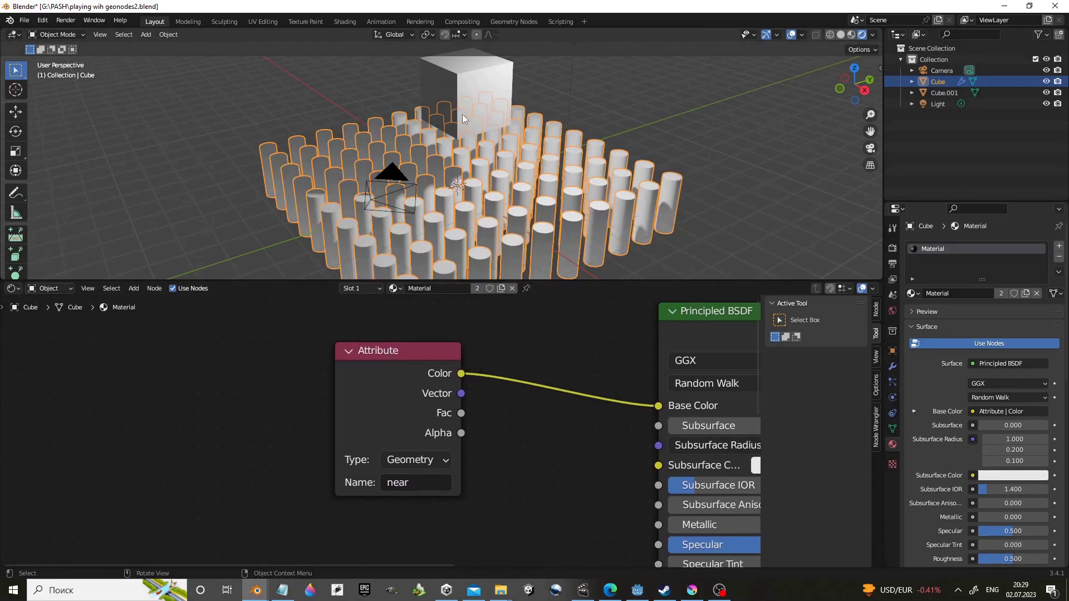
click(457, 101)
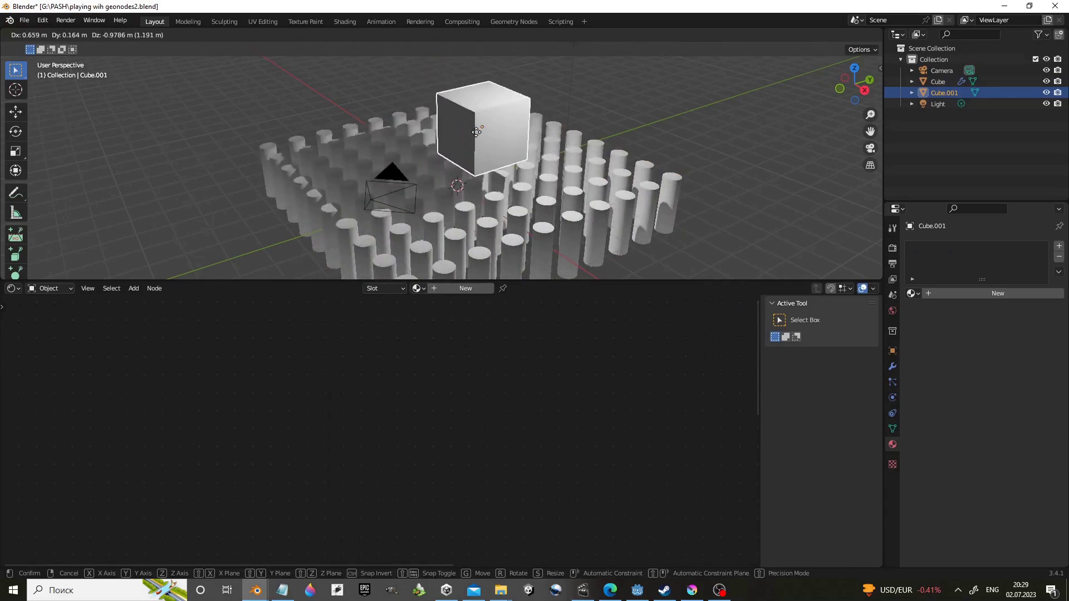
click(473, 231)
middle_drag(561, 396, 301, 407)
key(shift+a)
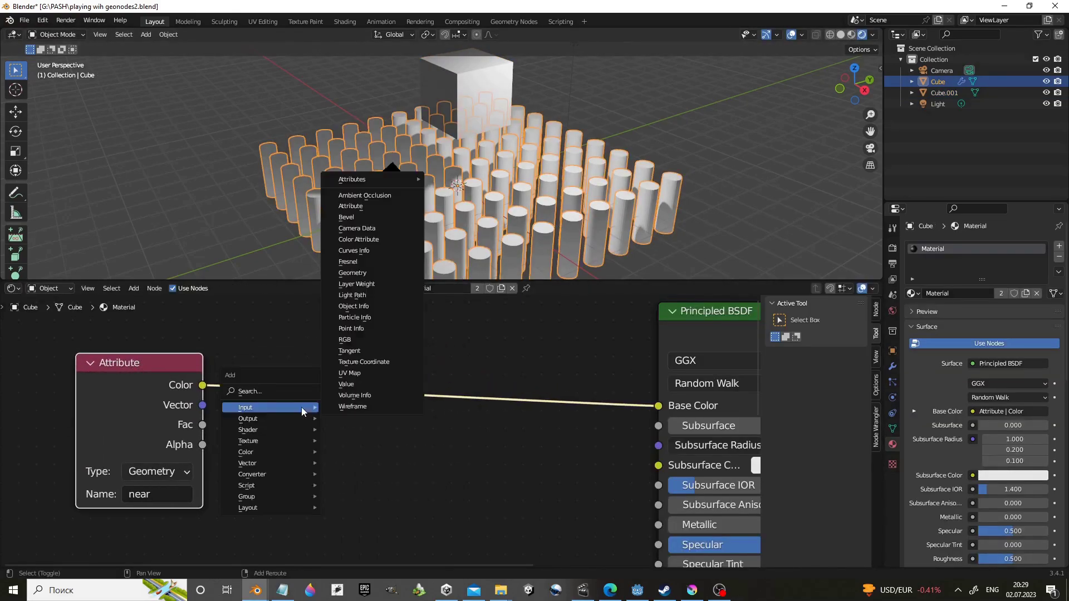
click(291, 392)
text(ramp)
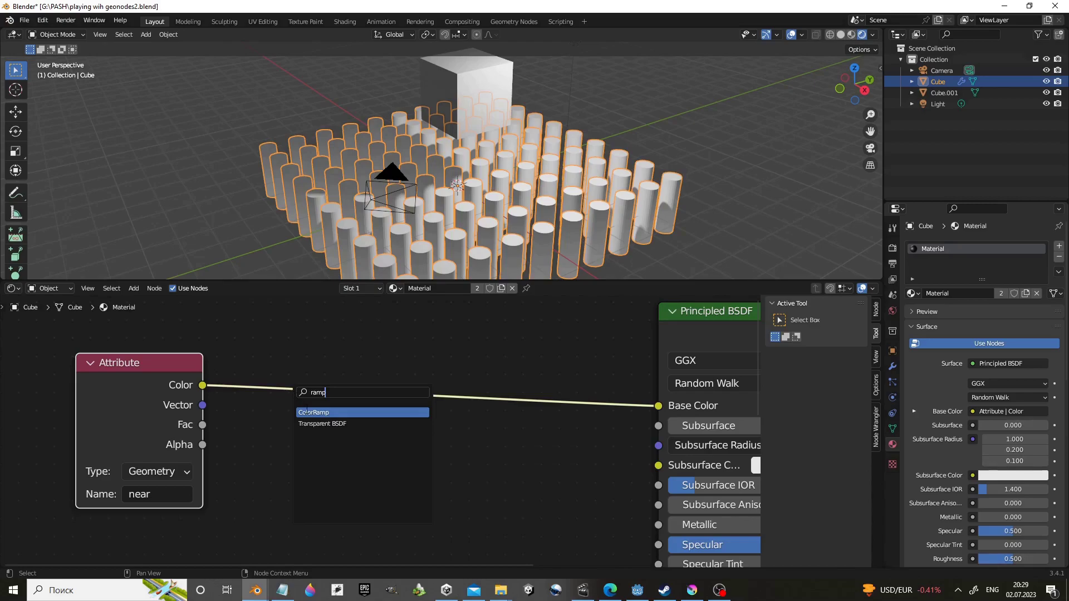
click(306, 412)
click(319, 398)
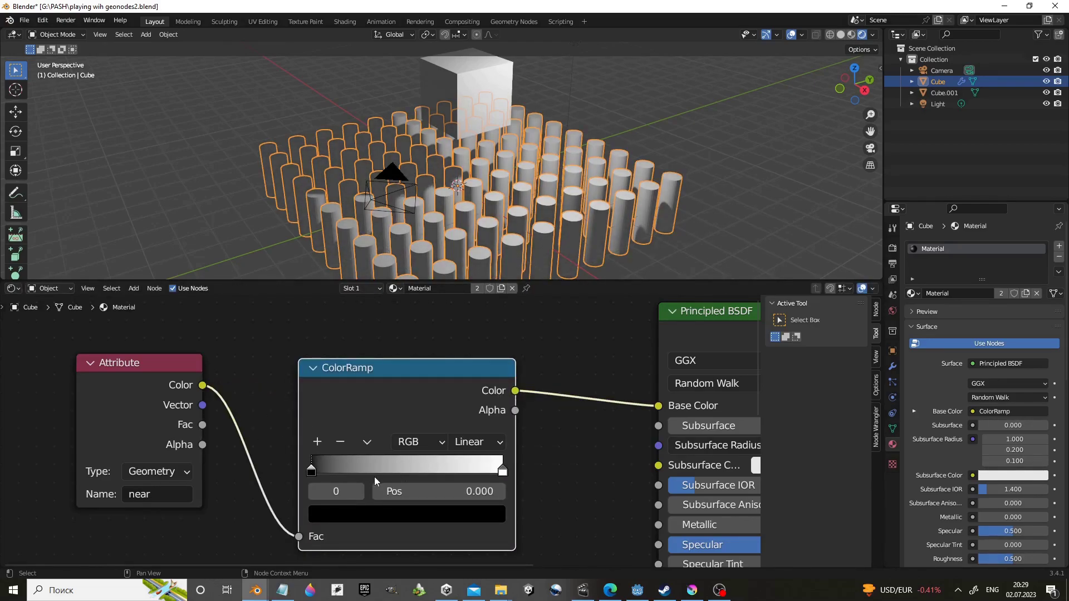
- Add a darker middle stop to the ColorRamp and make the left stop blue
click(317, 442)
click(402, 515)
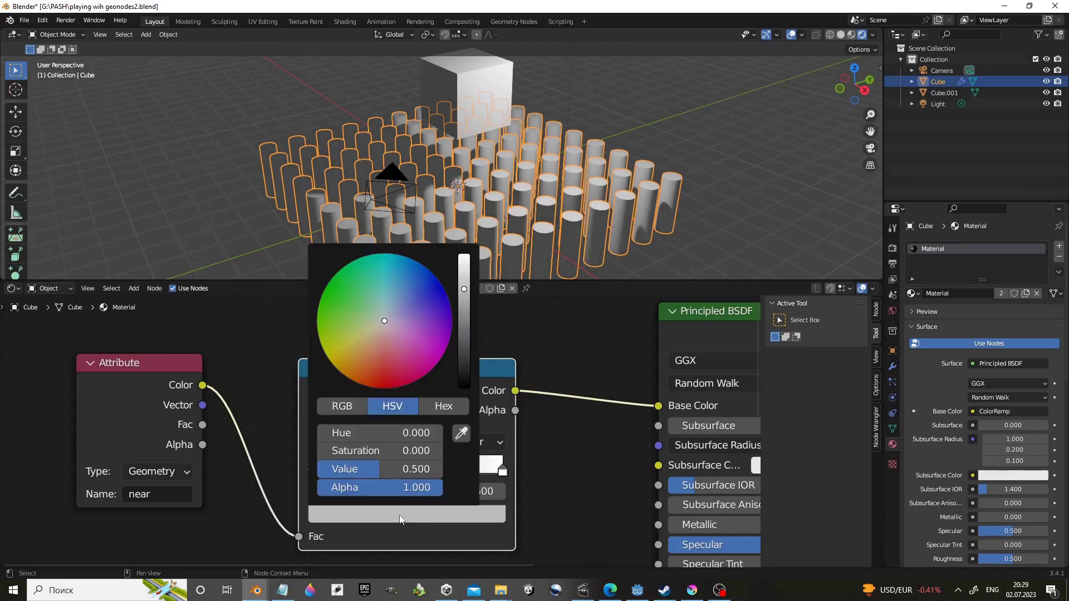
click(462, 316)
drag(406, 472, 312, 473)
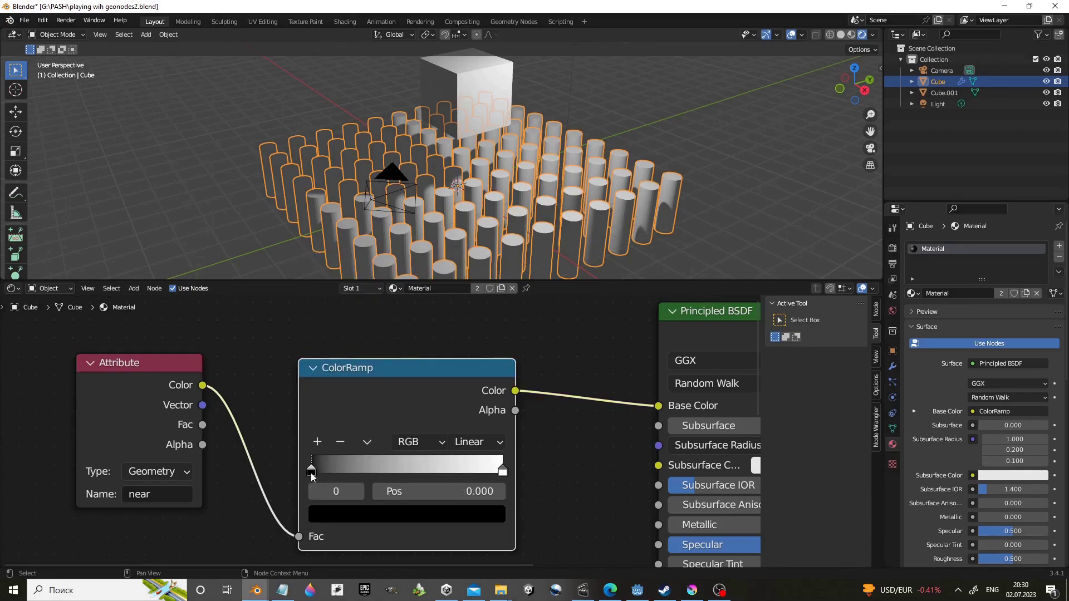
click(331, 521)
drag(448, 390, 448, 262)
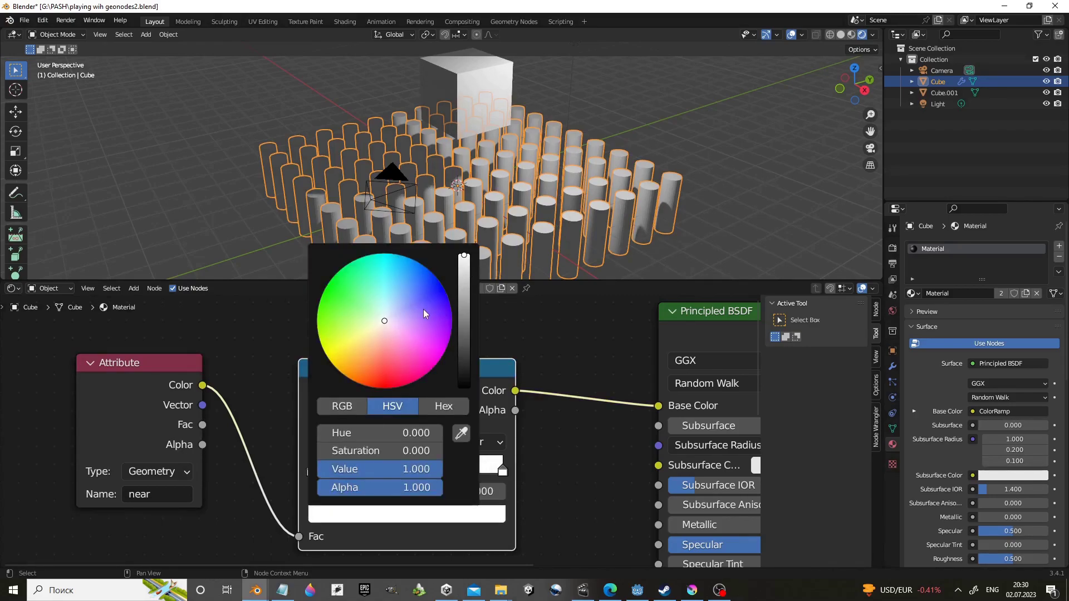
click(348, 377)
- Make the right ColorRamp stop red, then grab Cube.001 to check the tint
click(467, 472)
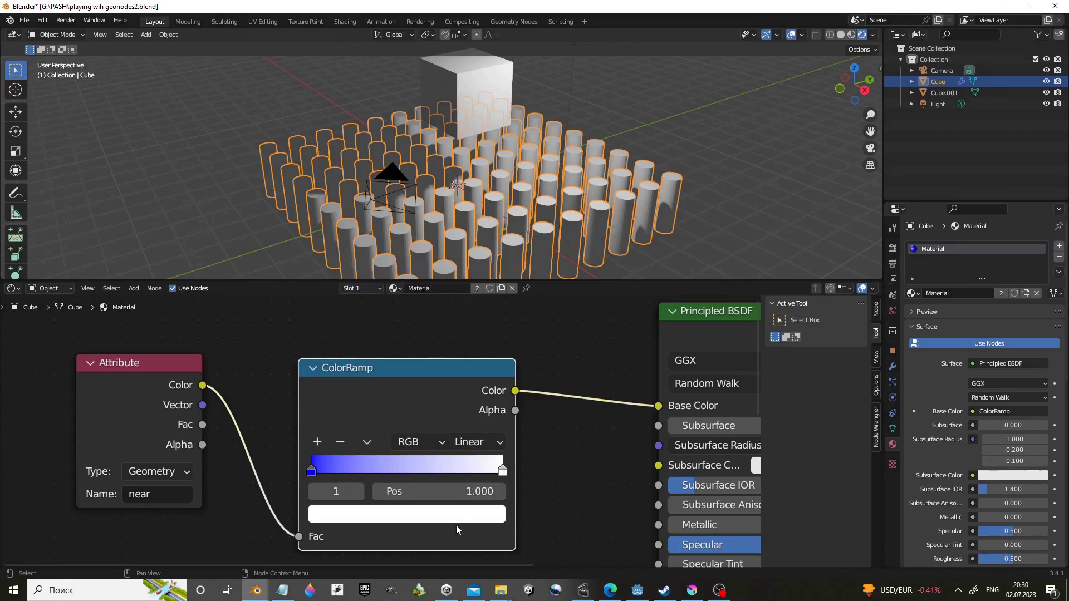
click(456, 521)
click(452, 306)
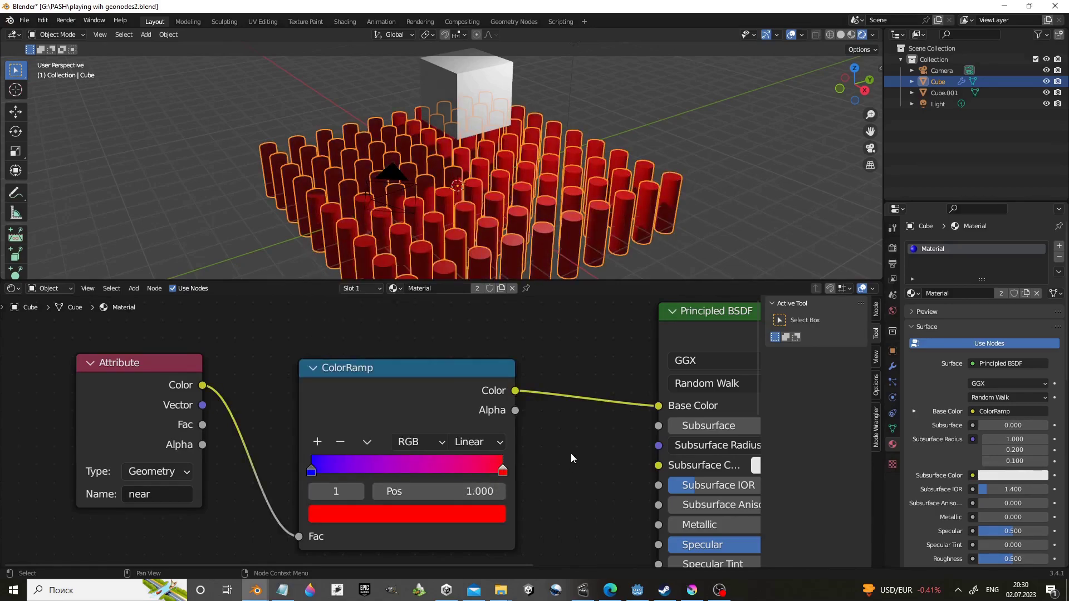
click(486, 98)
key(g)
- In the geometry node tree, insert Realize Instances between Instance on Points and Set Material
click(14, 288)
click(60, 383)
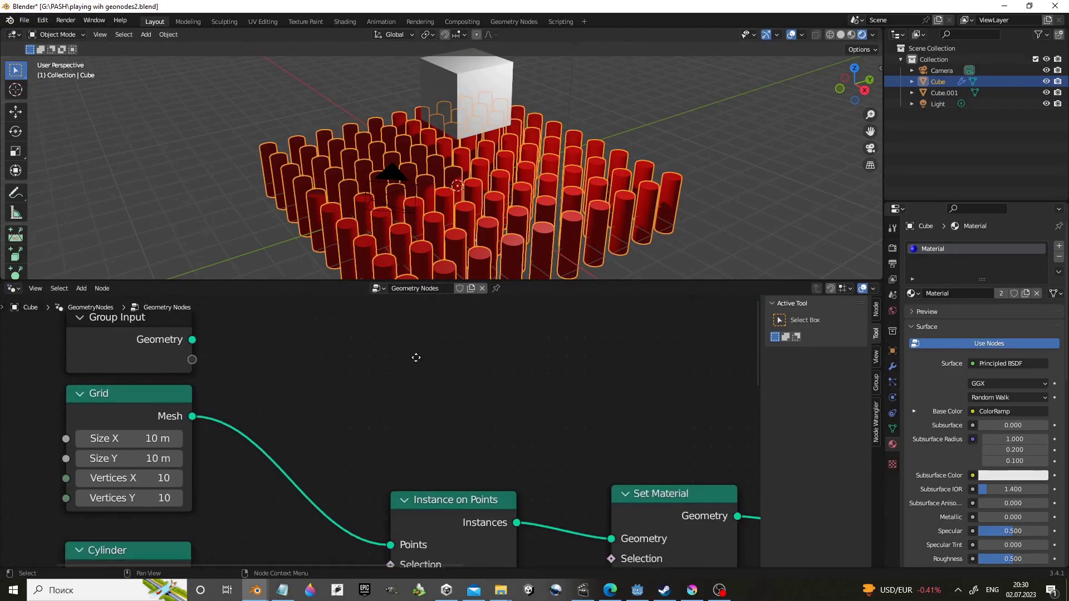
middle_drag(258, 339, 416, 381)
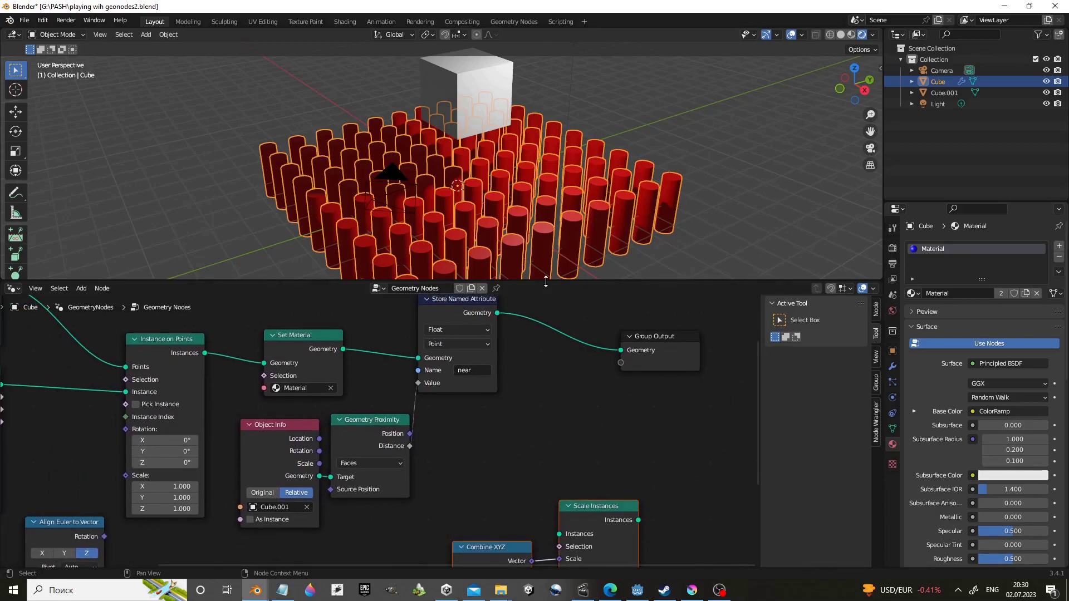
drag(384, 282, 384, 206)
scroll(339, 336, up, 2)
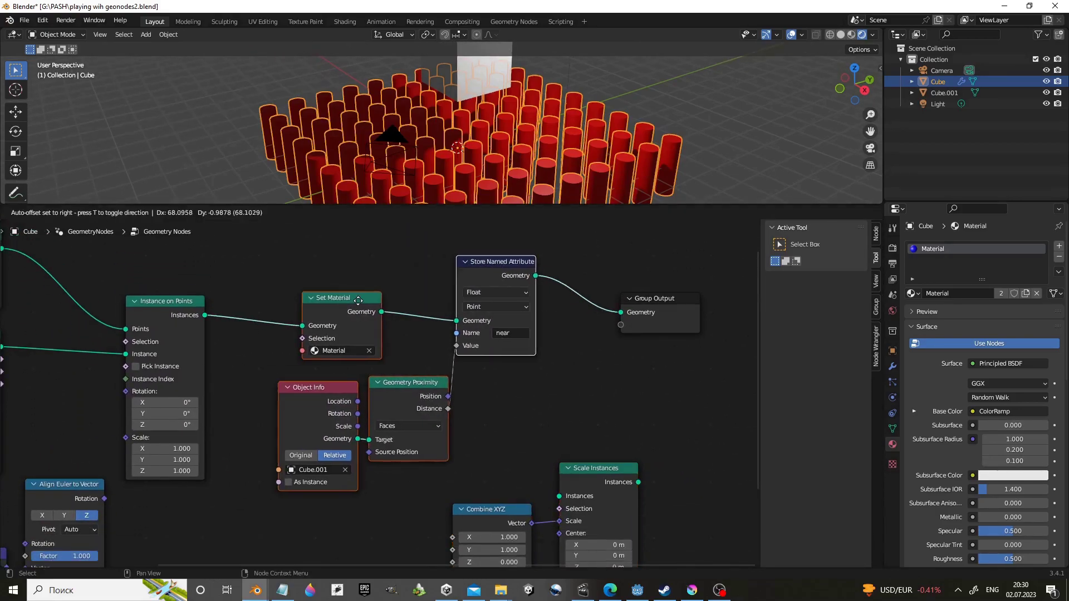
mouse_move(339, 336)
middle_down()
mouse_move(245, 378)
mouse_move(332, 399)
middle_up()
key(shift+a)
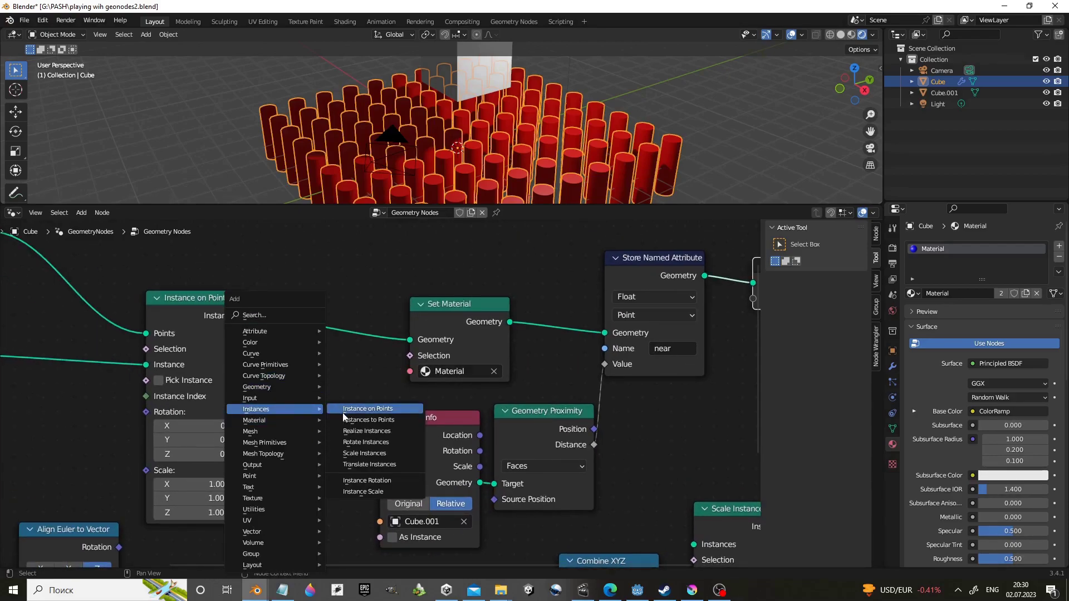
click(348, 431)
click(353, 331)
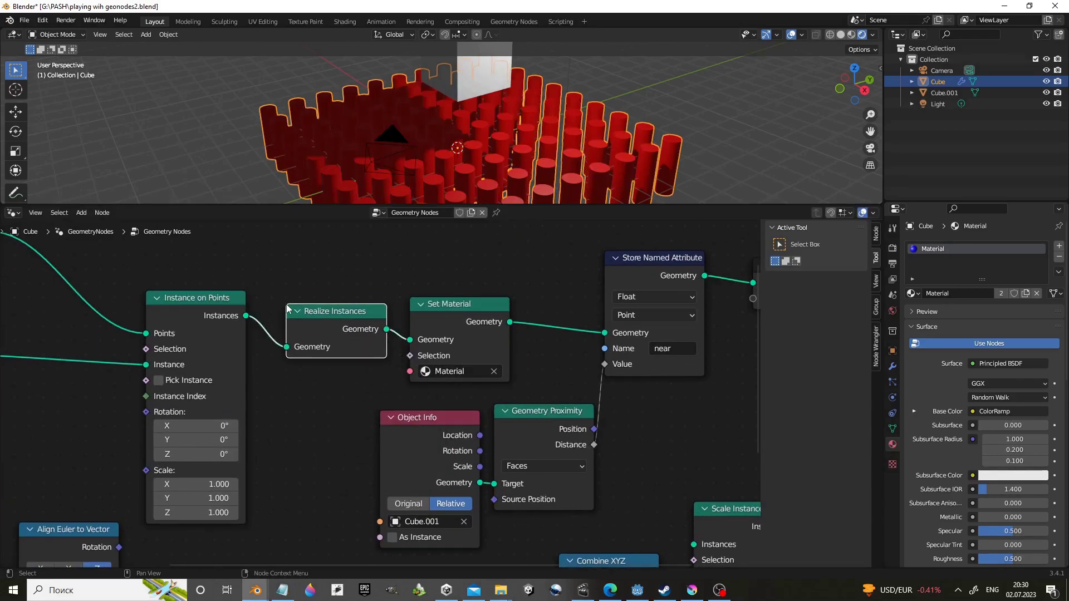
click(465, 84)
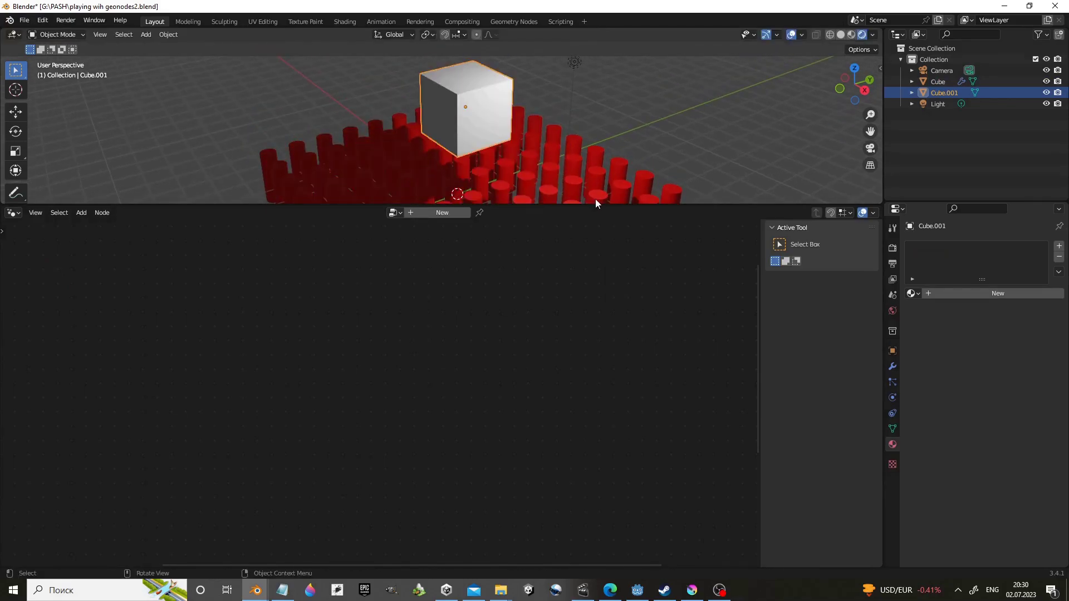
- Test-move Cube.001 over the red cylinders, cancel it, reselect the grid and show its nodes
drag(595, 205, 585, 467)
scroll(581, 301, up, 4)
scroll(579, 262, up, 2)
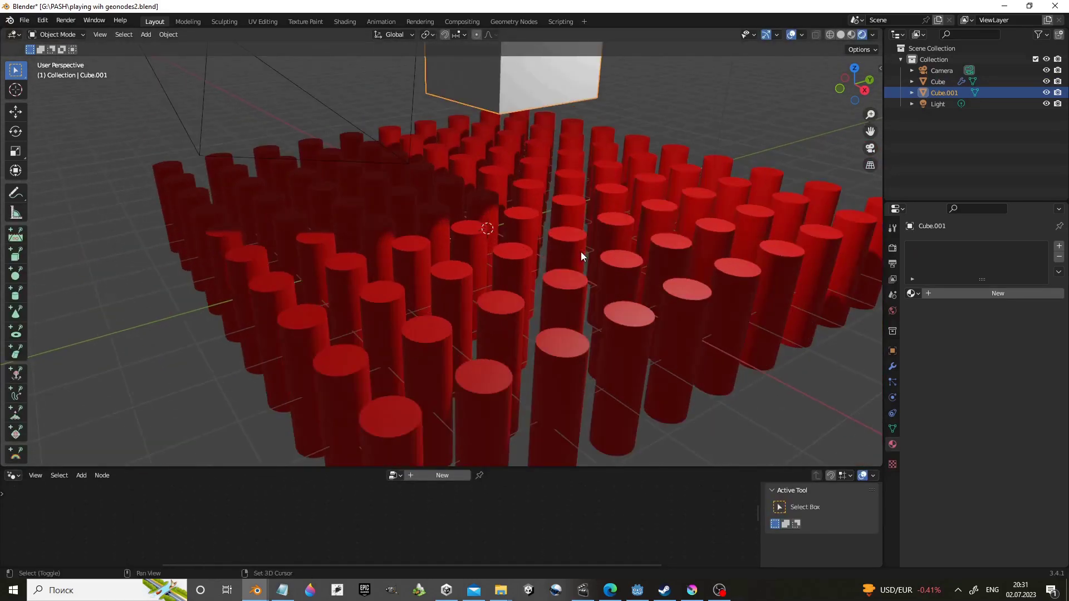
scroll(580, 256, down, 3)
scroll(563, 257, down, 2)
key(g)
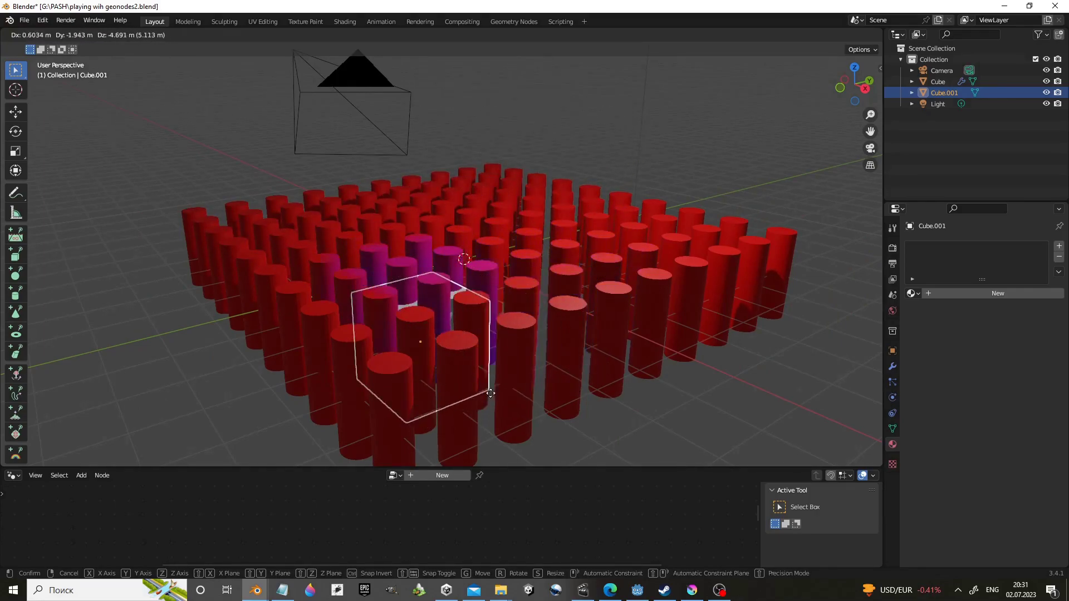
right_click(564, 325)
click(521, 263)
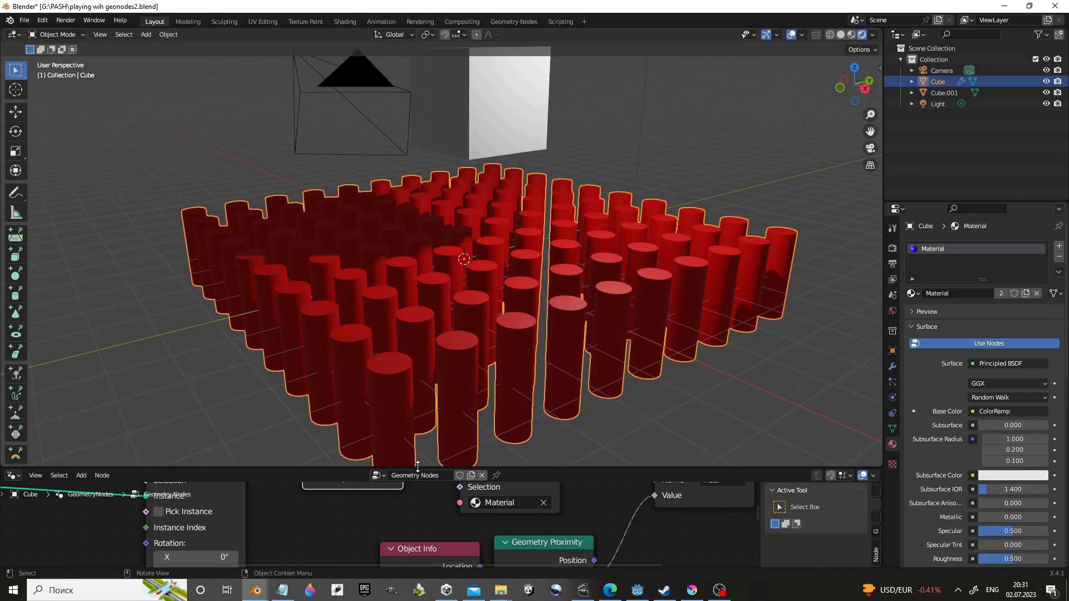
drag(418, 465, 418, 342)
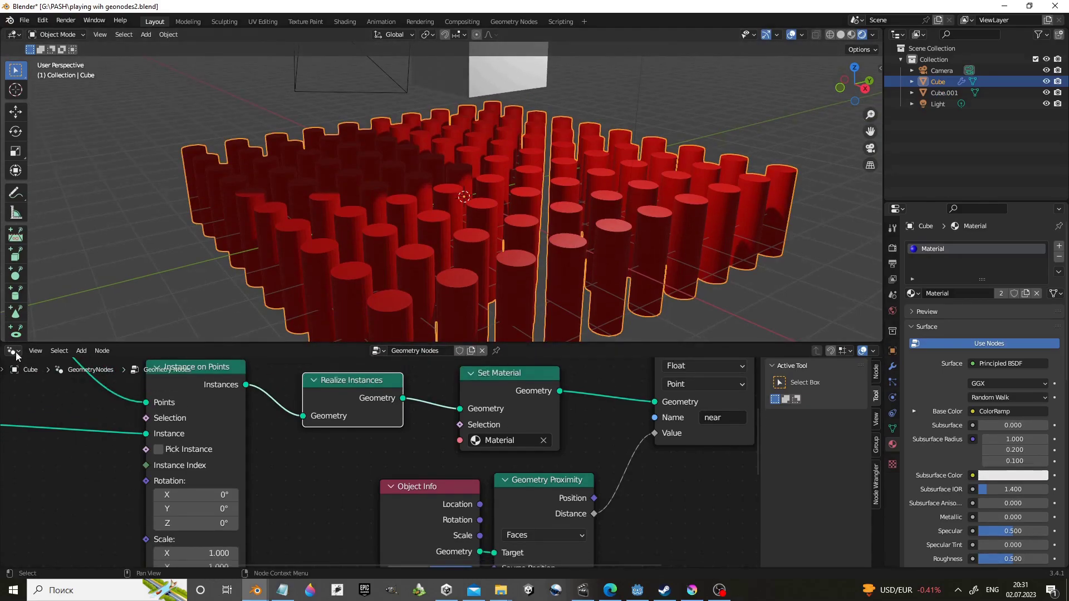
- Back in the shader nodes, reposition the Attribute node and link its Fac to ColorRamp Fac
click(17, 356)
click(26, 444)
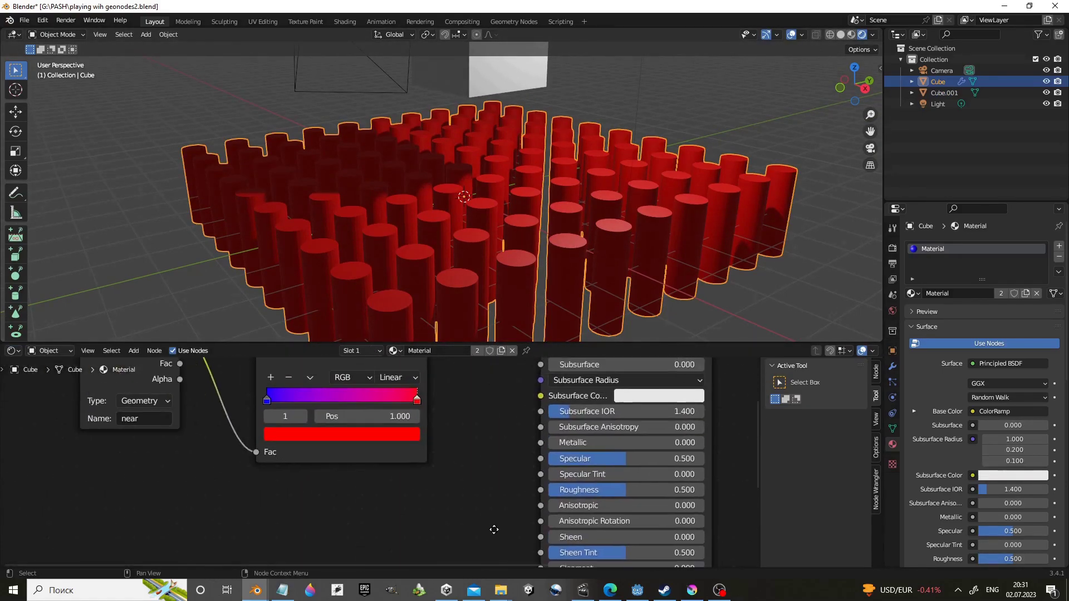
middle_drag(494, 529, 685, 565)
drag(377, 447, 234, 462)
ctrl+right_drag(306, 425, 197, 462)
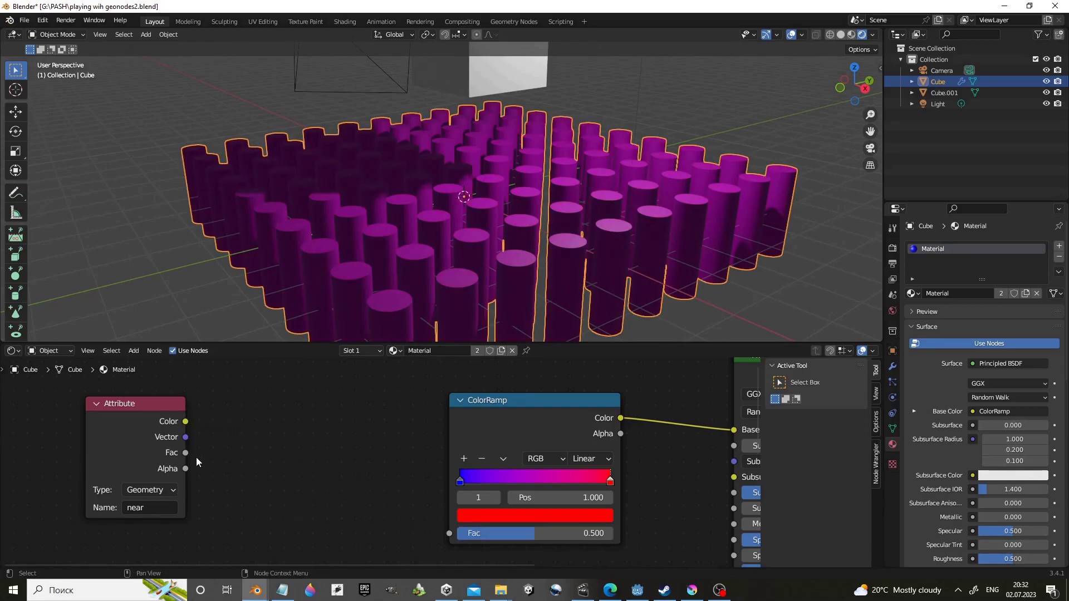
mouse_move(185, 452)
mouse_down()
mouse_move(423, 538)
mouse_move(449, 533)
mouse_up()
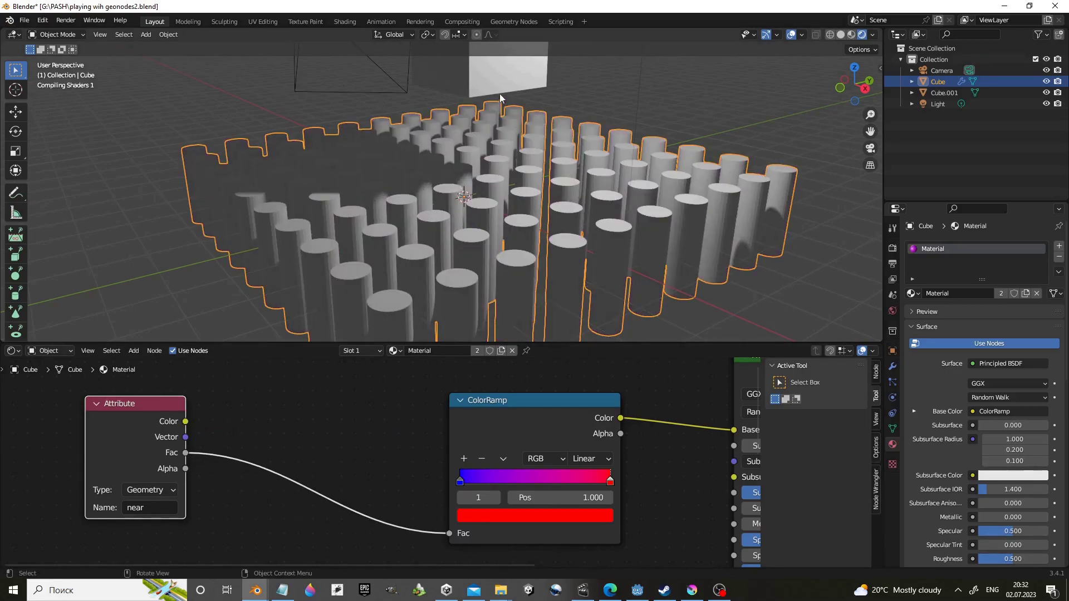
- Move Cube.001 to a new position and reselect the cylinder grid
click(503, 82)
key(g)
click(529, 111)
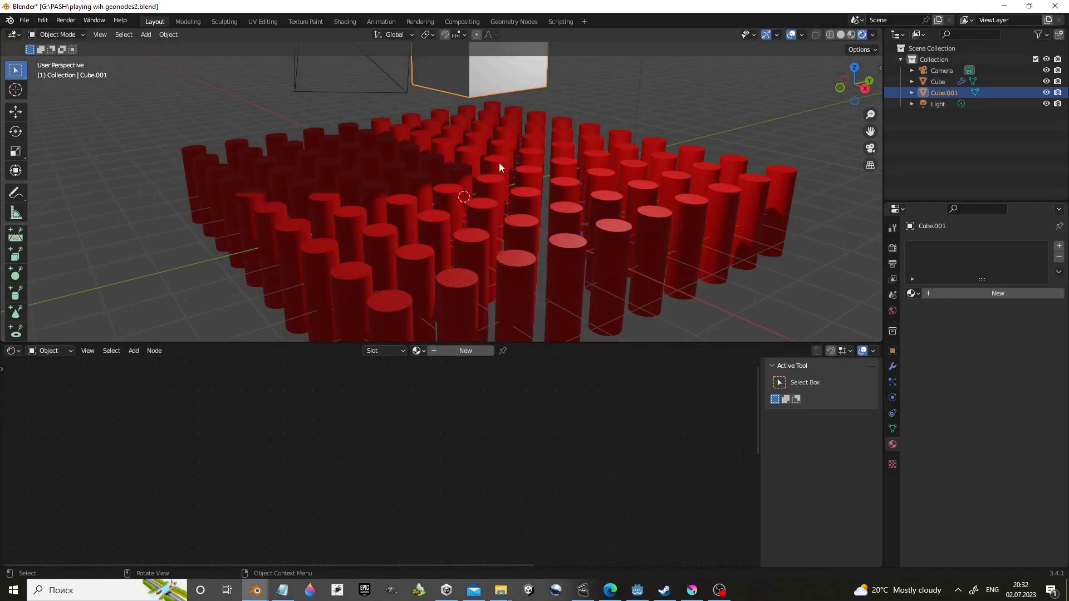
click(499, 162)
- Insert a Multiply (0.5) math node between Attribute Fac and ColorRamp Fac
drag(184, 452, 278, 434)
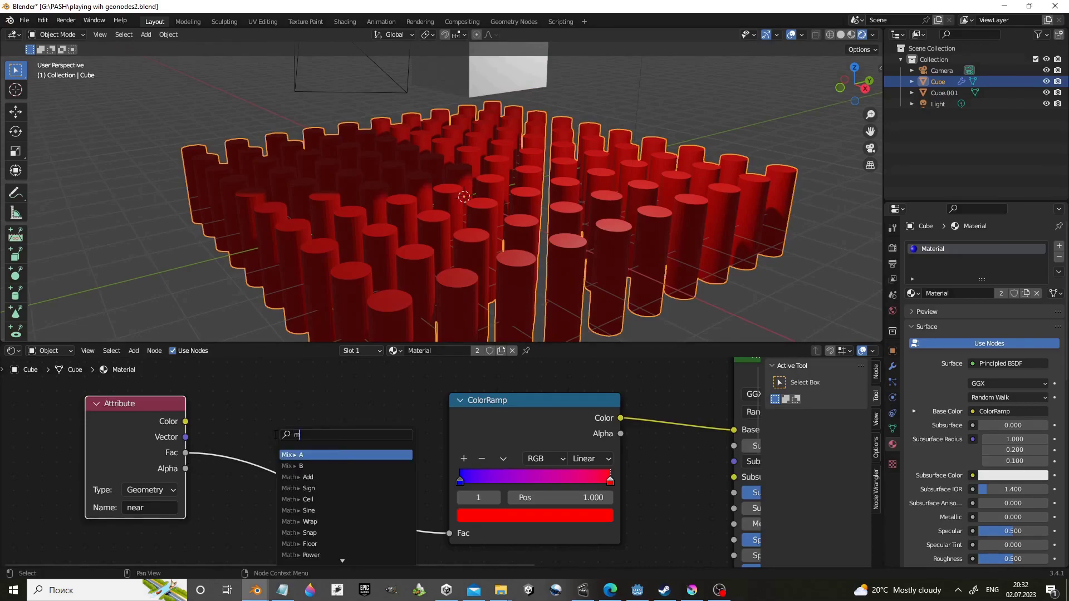
text(mult)
click(310, 455)
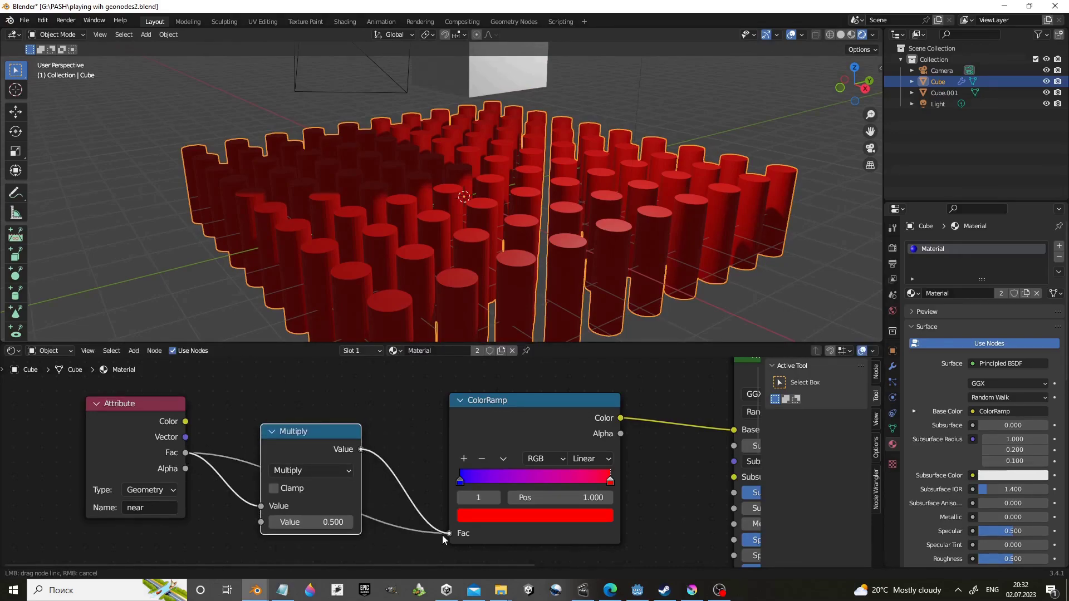
drag(444, 539, 448, 533)
click(506, 79)
- Move Cube.001 into the grid and lower the Multiply value to 0.3
key(g)
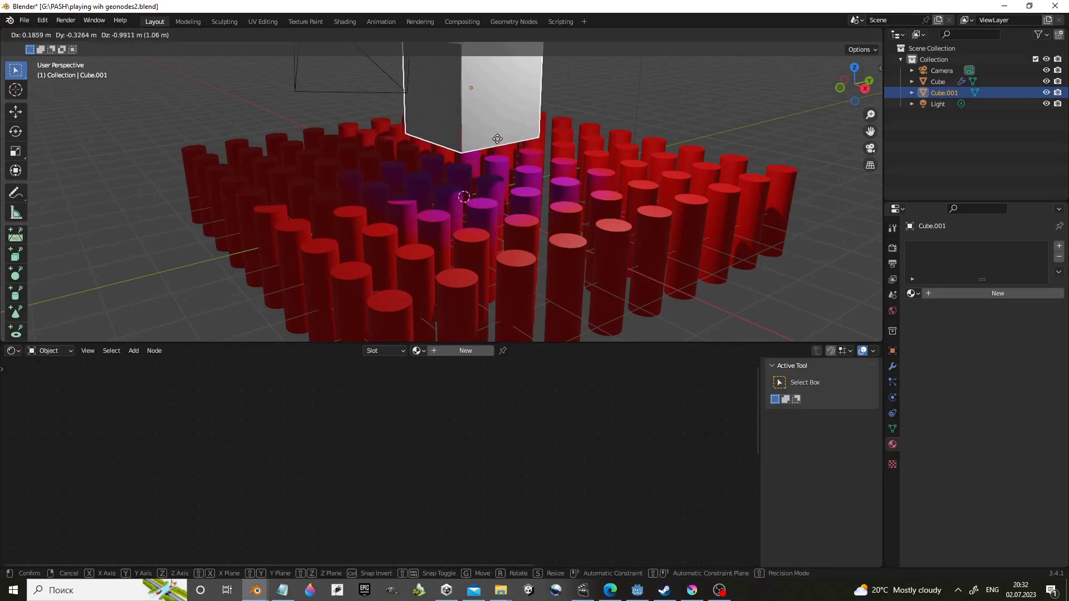
click(512, 182)
mouse_move(512, 181)
middle_down()
mouse_move(525, 230)
mouse_move(522, 196)
mouse_move(440, 207)
middle_up()
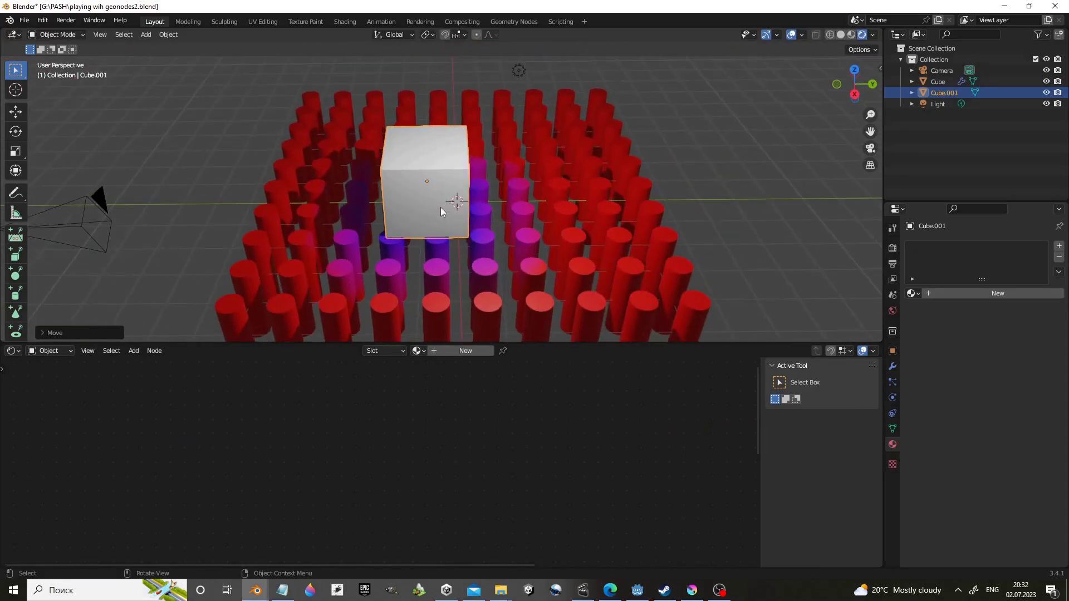
click(436, 299)
drag(312, 521, 388, 545)
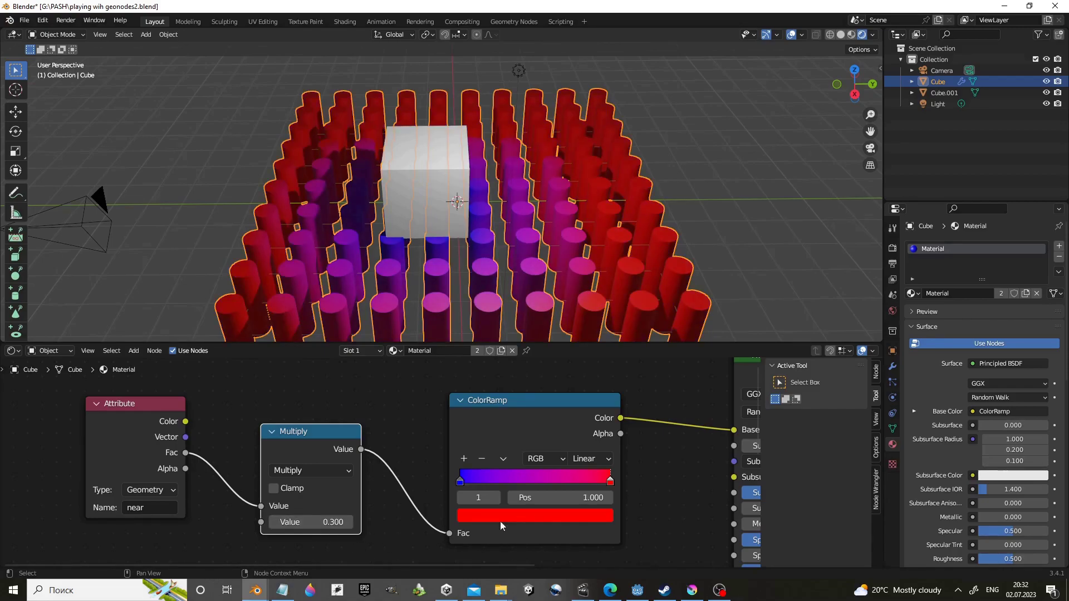
- Shift the ColorRamp's blue stop inward to about 0.3 and nudge the red stop inward
drag(459, 489, 500, 482)
click(605, 480)
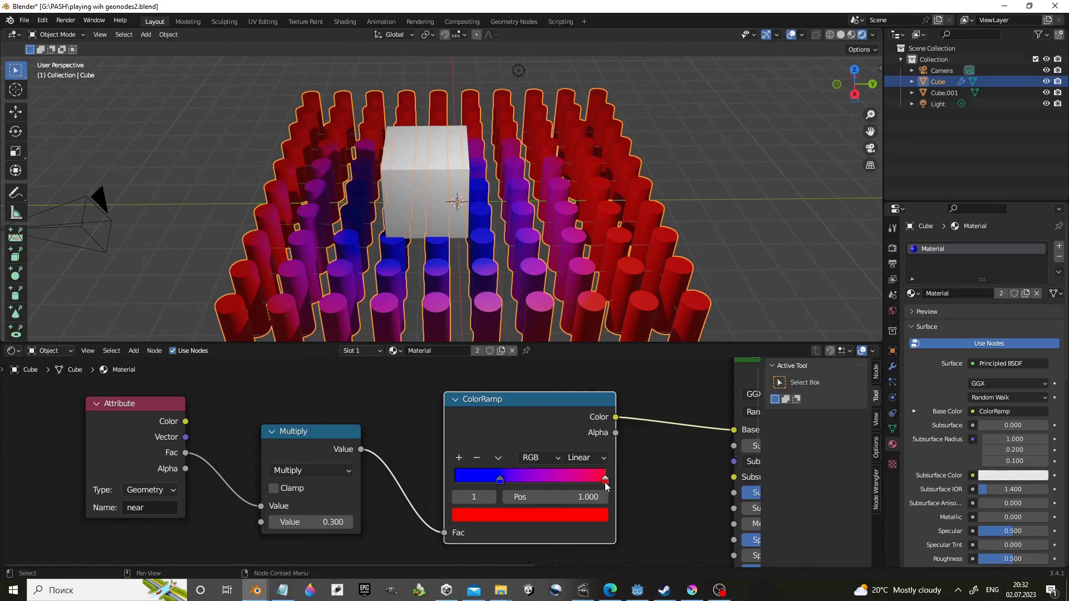
drag(605, 483, 561, 485)
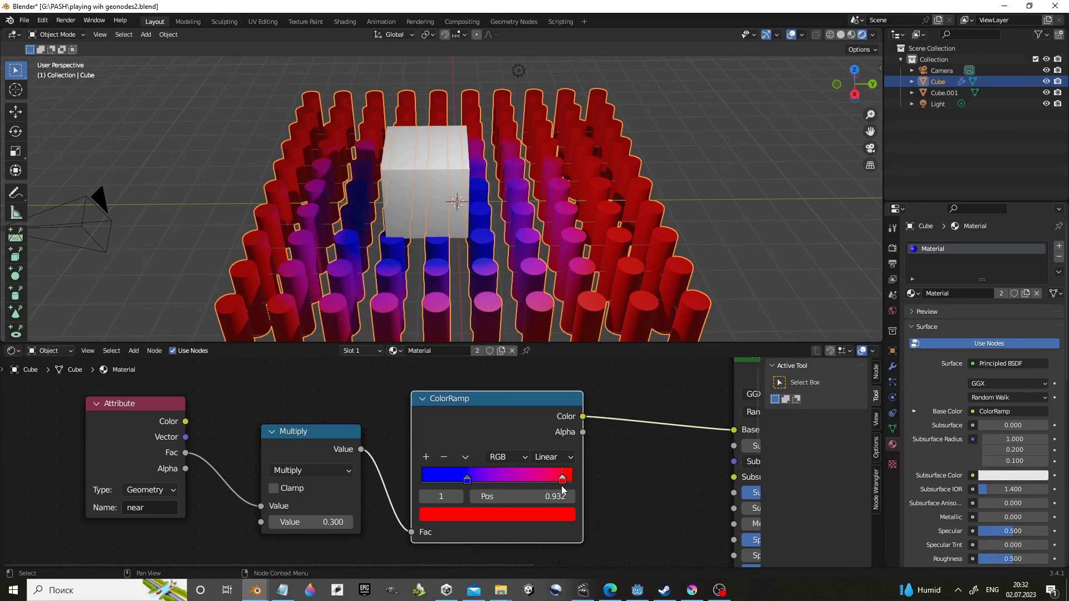
click(467, 483)
- Reposition Cube.001 to check the blue-to-red gradient and reselect the grid
click(405, 148)
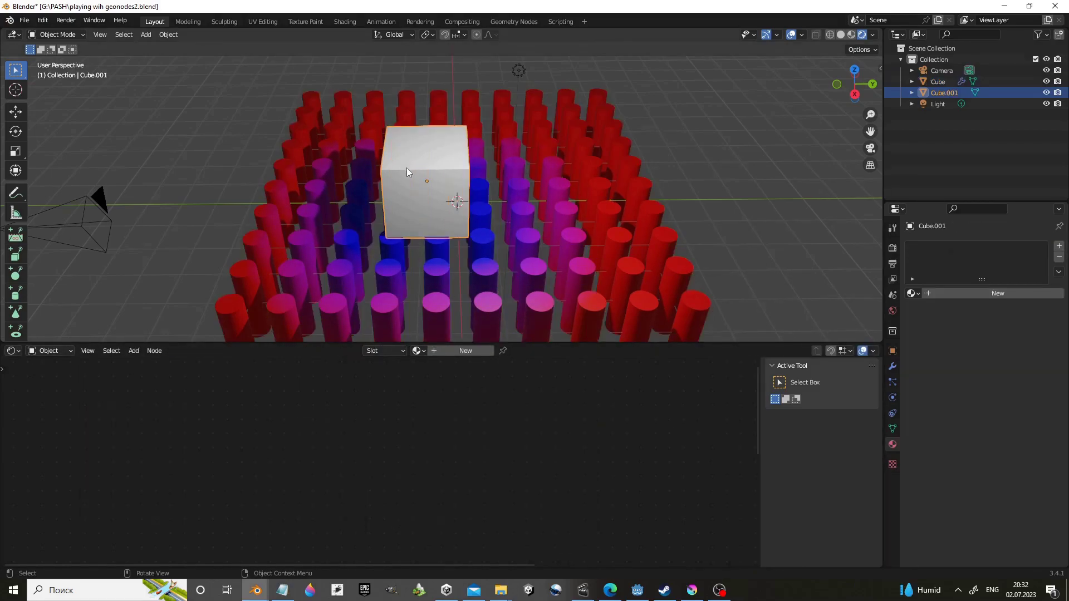
key(g)
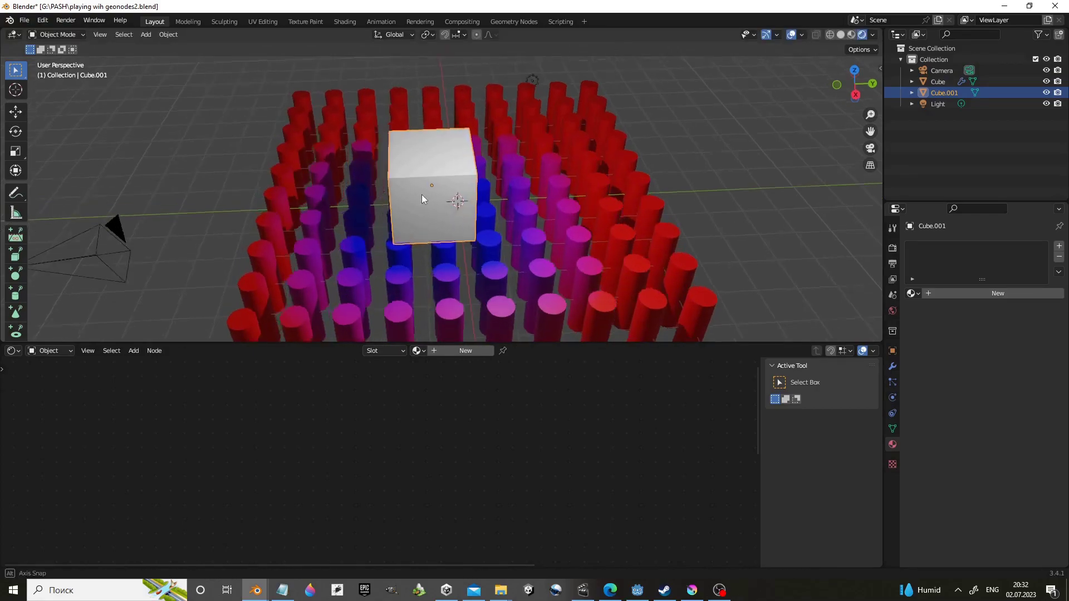
click(422, 195)
middle_drag(422, 194, 470, 197)
click(413, 235)
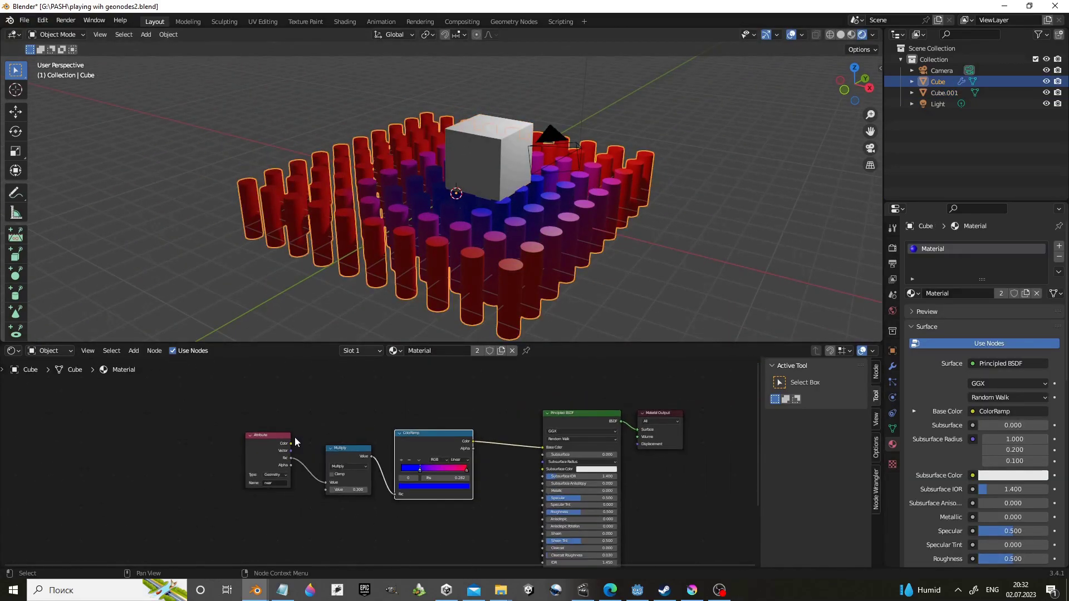
- In geometry nodes, route Store Named Attribute through Scale Instances into Group Output
click(10, 351)
click(54, 443)
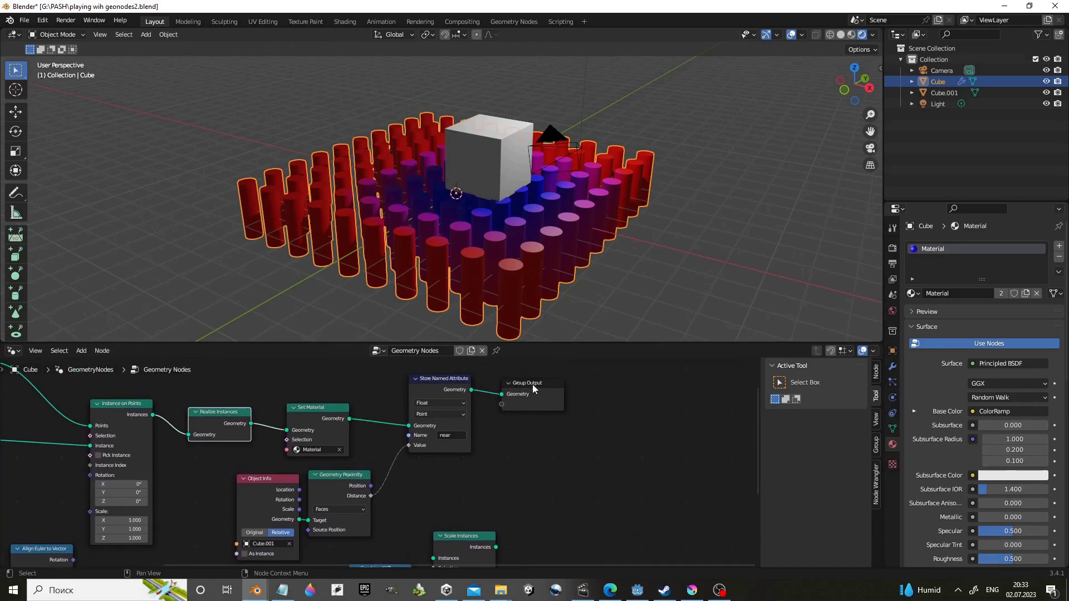
drag(532, 384, 623, 384)
drag(408, 511, 478, 500)
drag(416, 421, 446, 439)
drag(564, 479, 589, 420)
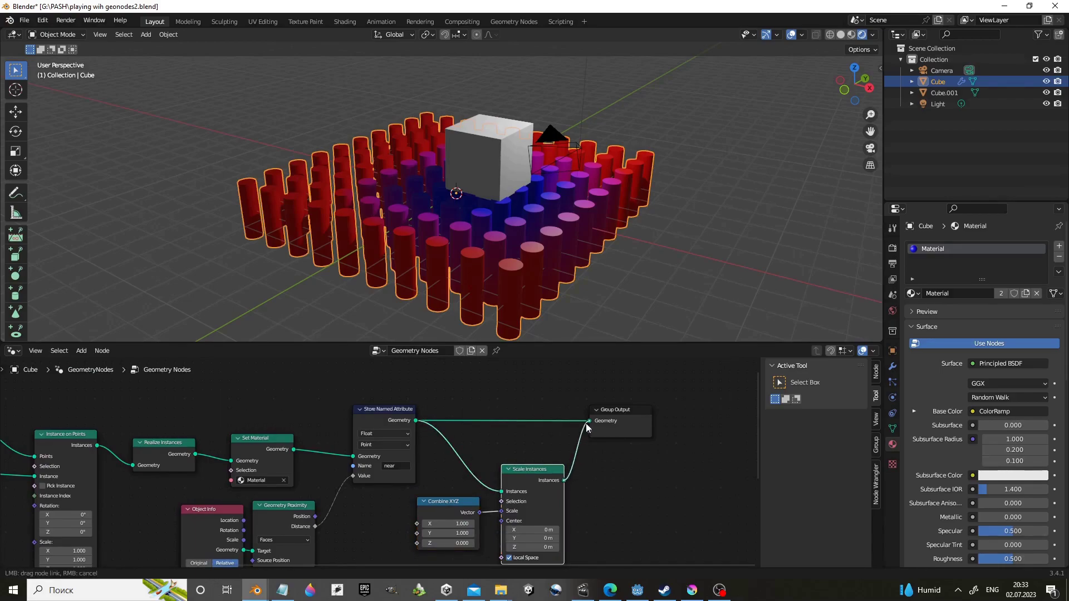
- Link the proximity Distance to Combine XYZ Z and check the notes window
scroll(481, 473, up, 1)
scroll(444, 495, up, 1)
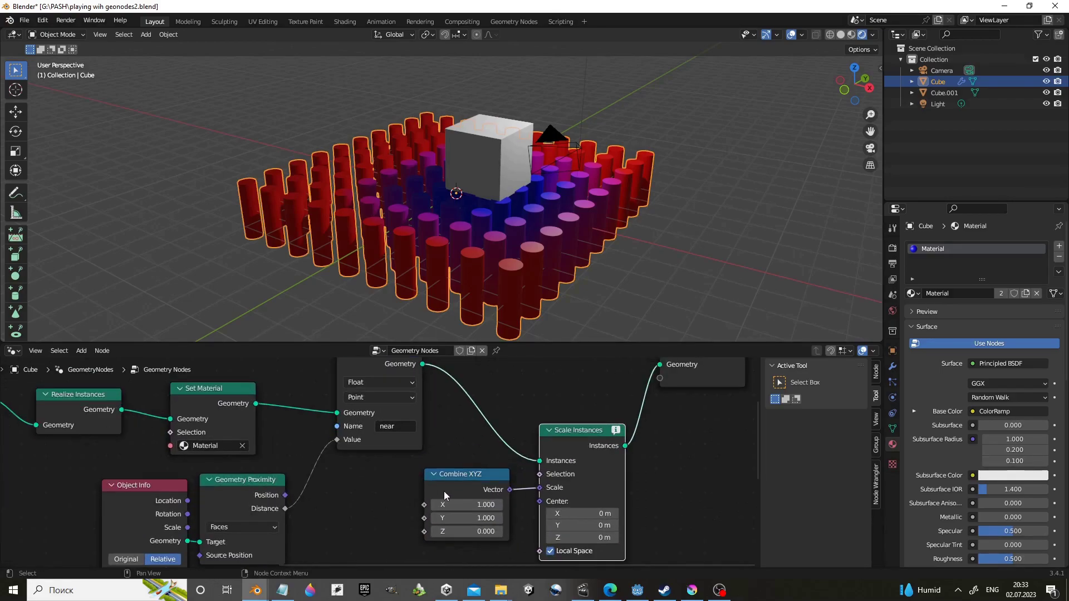
drag(284, 509, 433, 489)
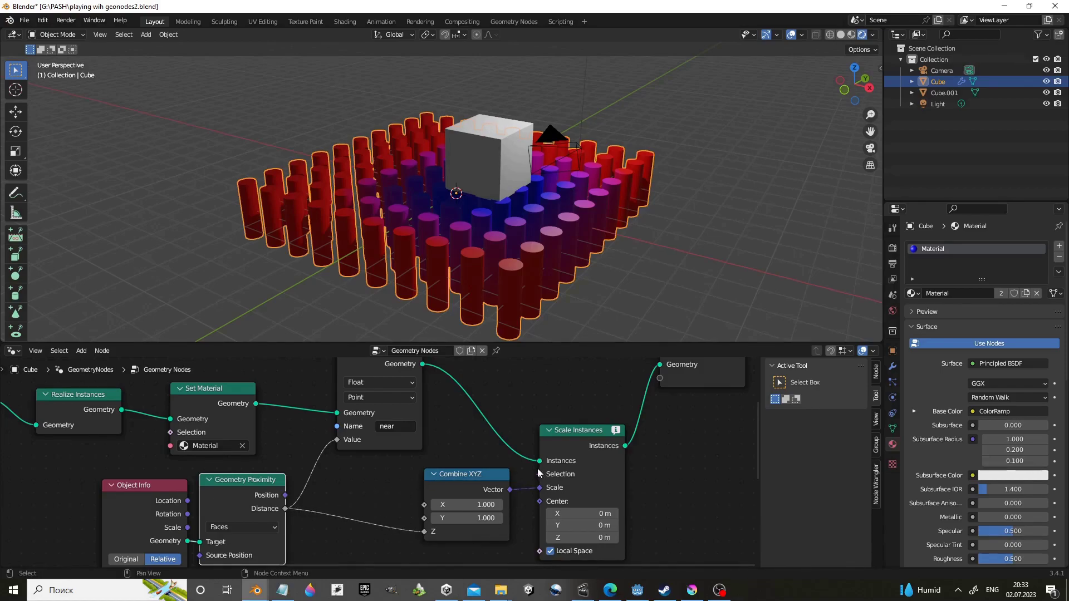
scroll(539, 473, down, 1)
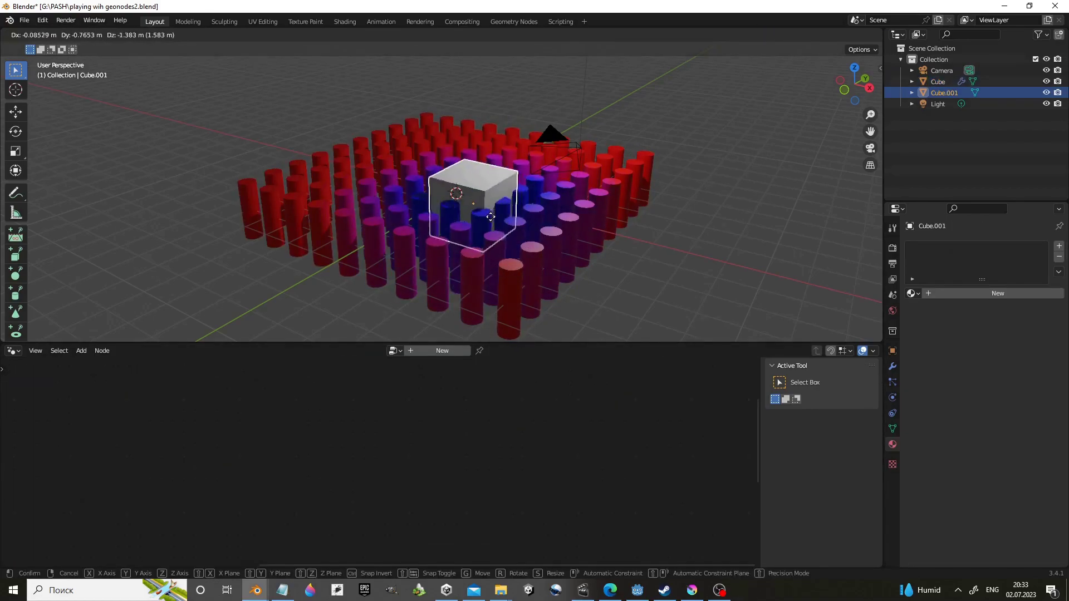
key(alt+Tab)
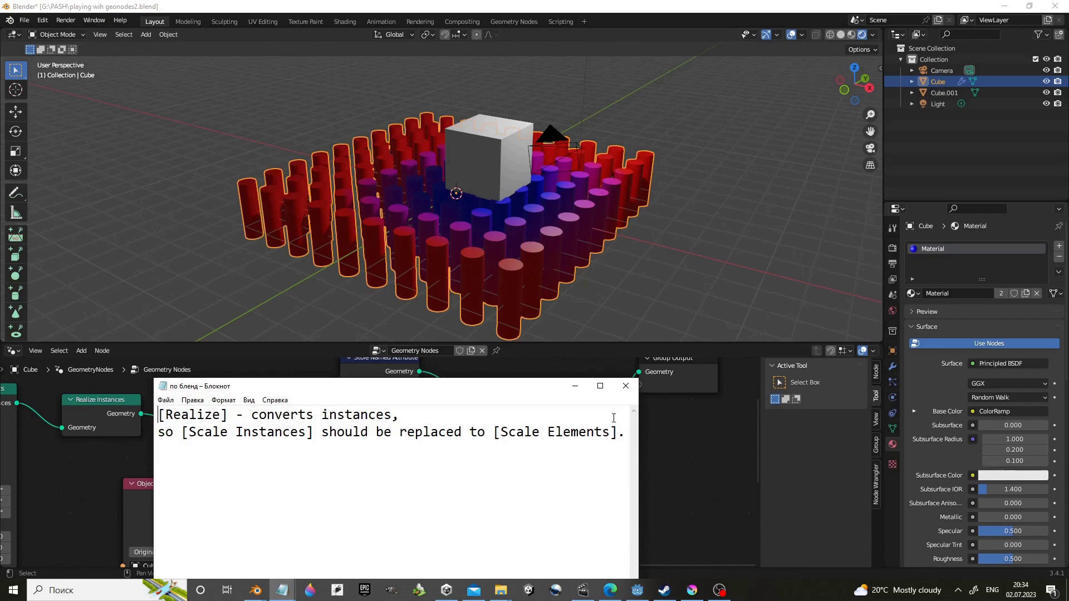
- Add a Scale Elements node via 'scale' search and delete Scale Instances in its place
click(576, 390)
key(shift+a)
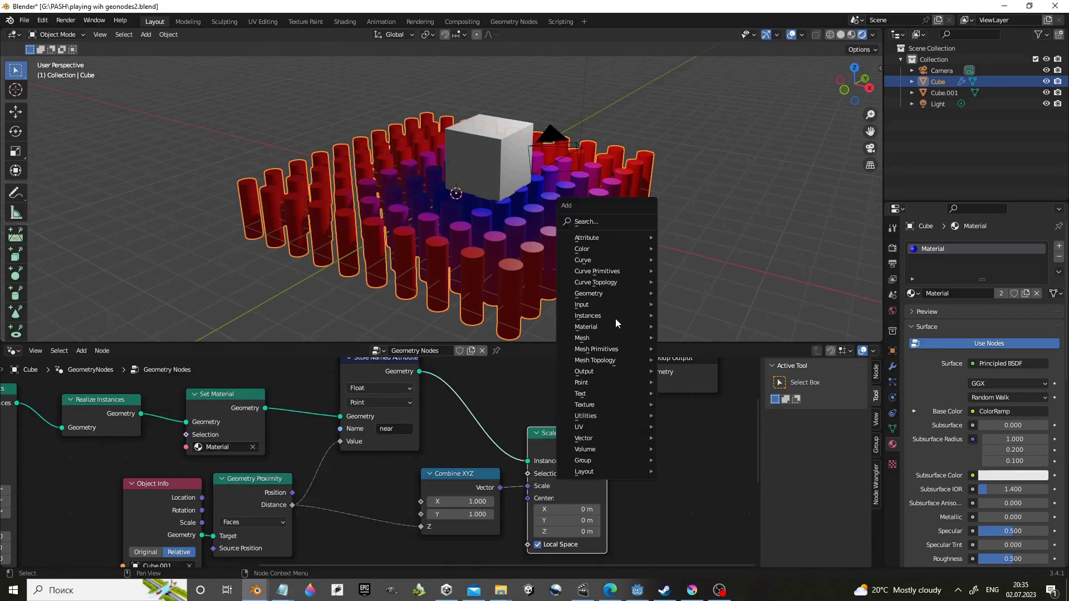
click(615, 224)
text(scale)
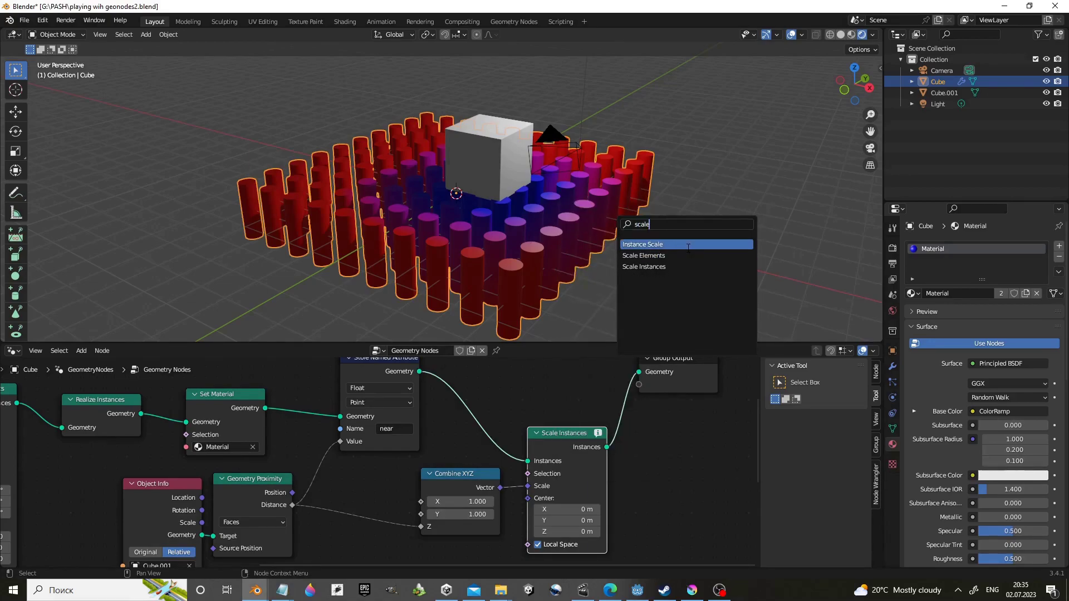
click(689, 254)
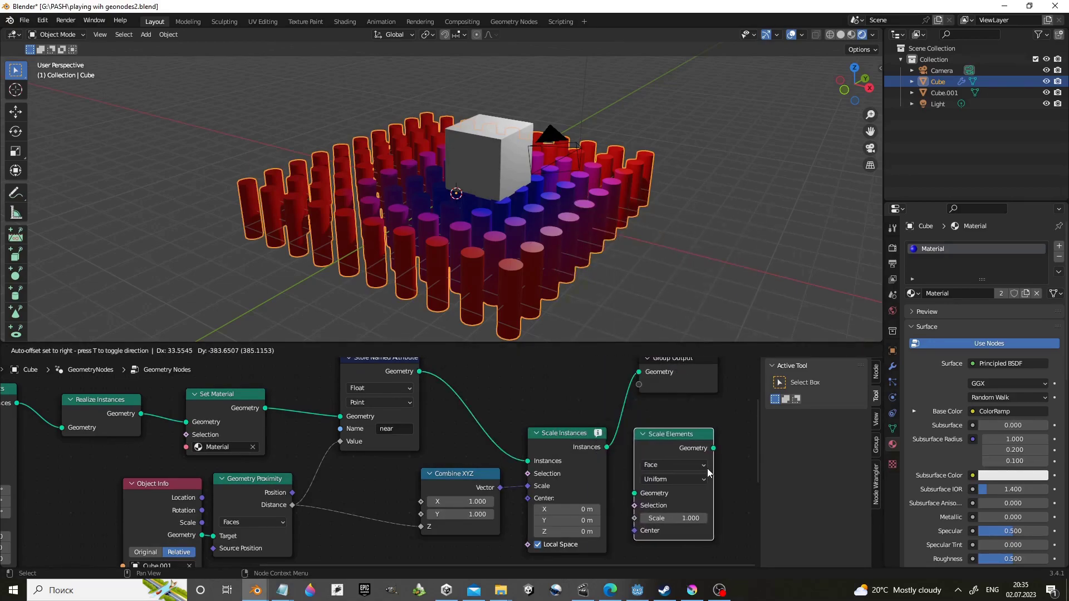
key(shift+a)
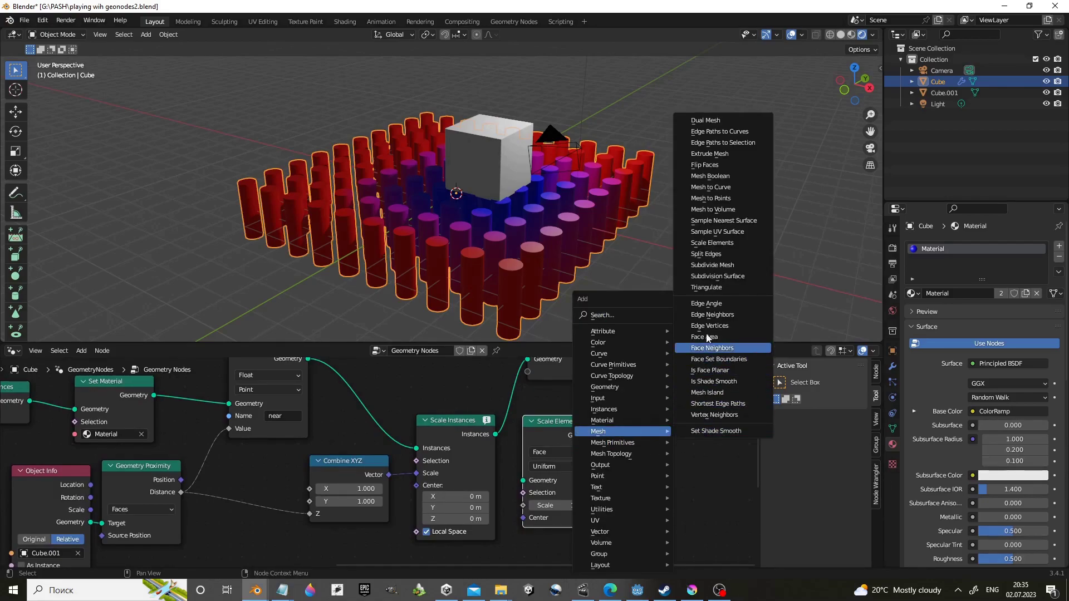
click(724, 242)
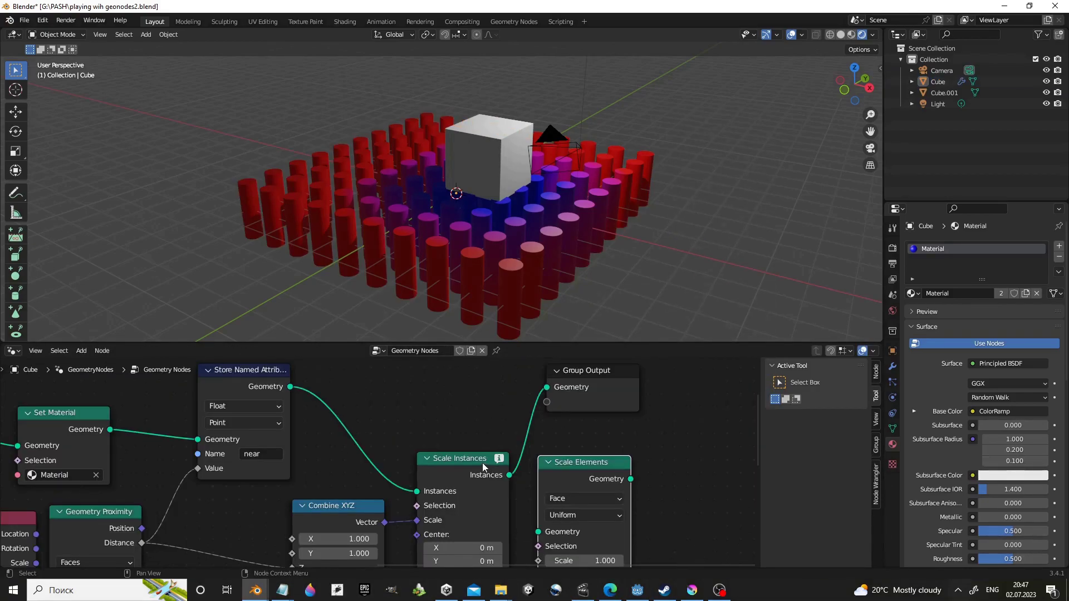
key(x)
mouse_move(512, 459)
mouse_down()
mouse_move(324, 399)
mouse_move(406, 441)
mouse_up()
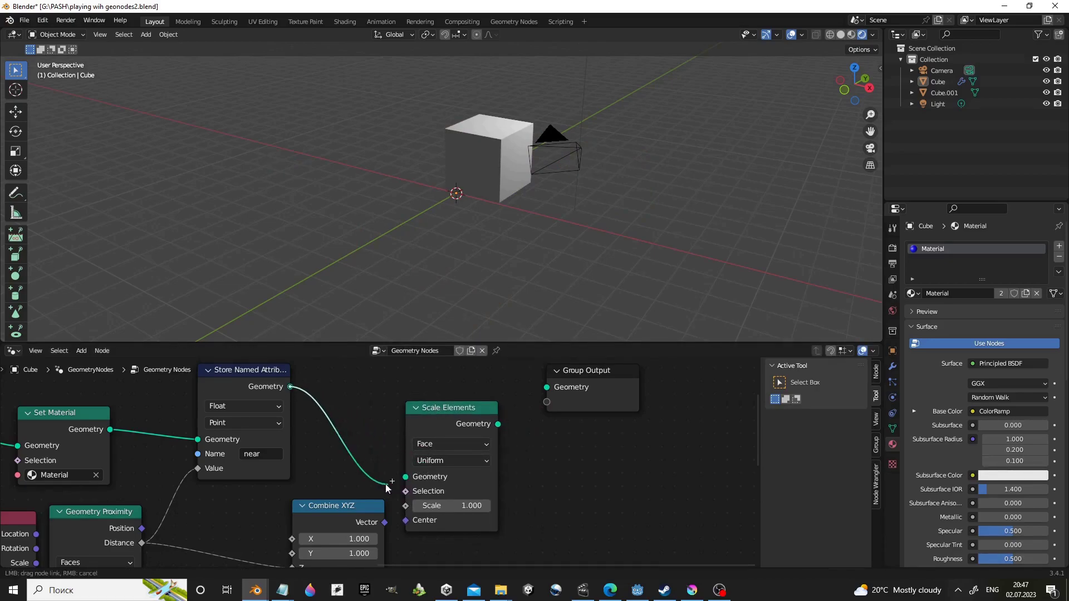
- Wire stored geometry into Scale Elements, its output to Group Output, and Combine XYZ into Scale
drag(386, 488, 405, 478)
drag(540, 392, 545, 389)
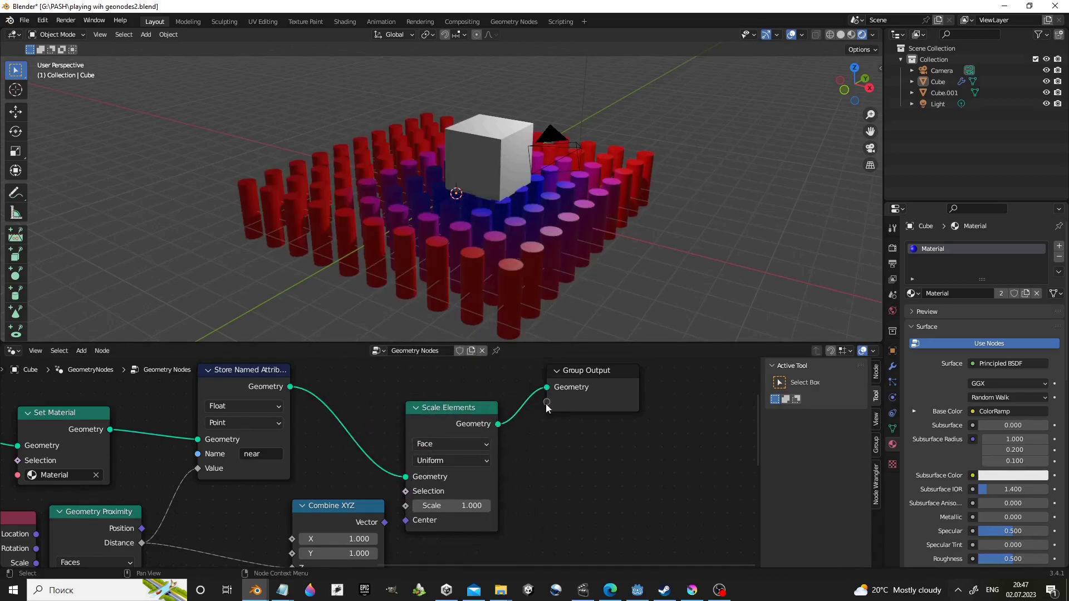
middle_drag(489, 550, 449, 496)
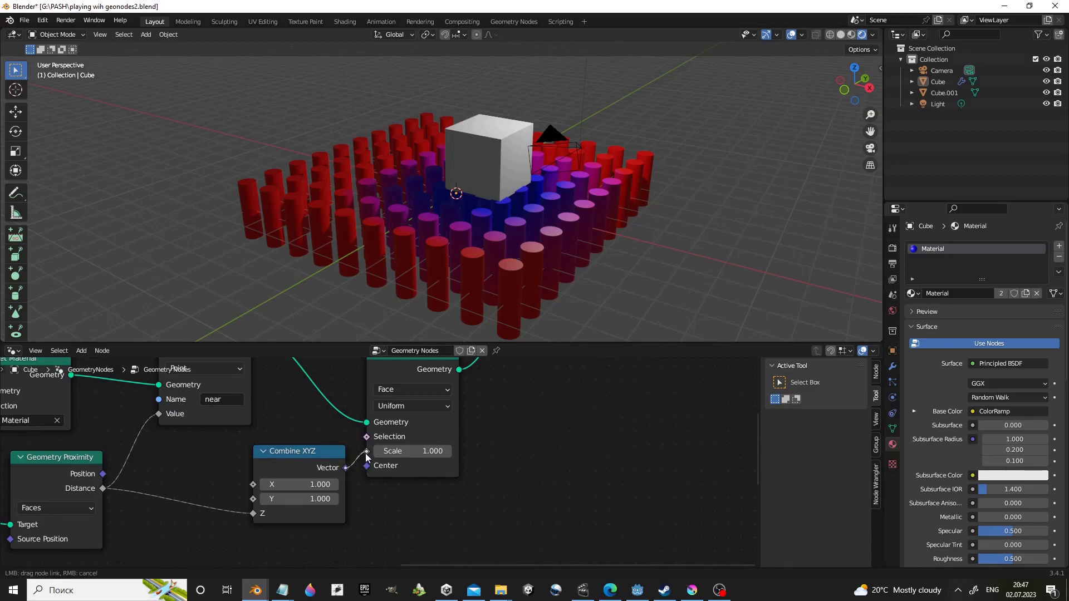
drag(367, 457, 366, 451)
middle_drag(304, 409, 357, 399)
scroll(353, 447, down, 1)
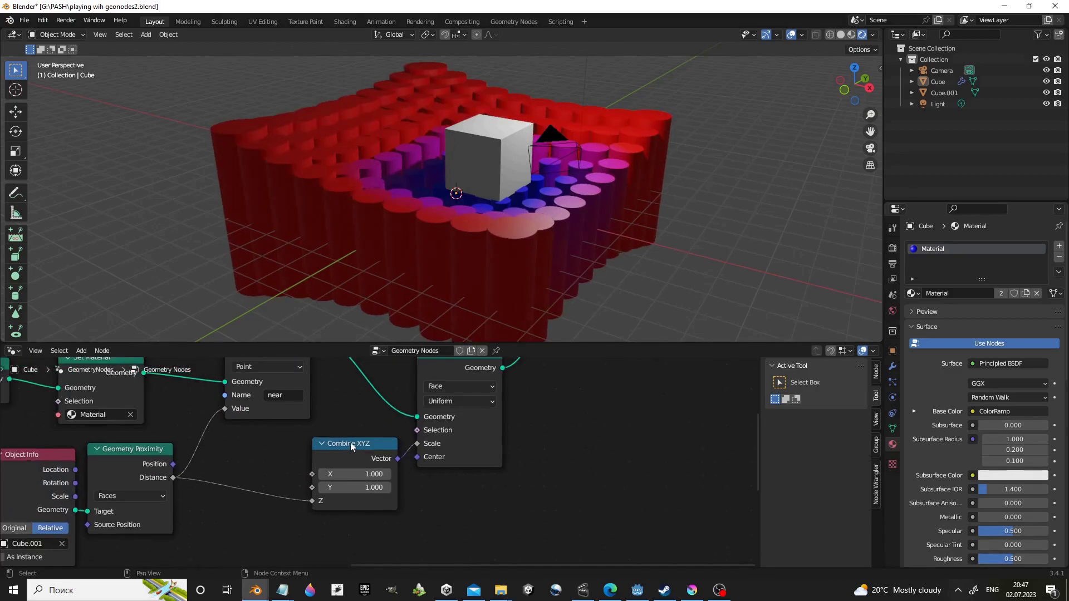
click(350, 442)
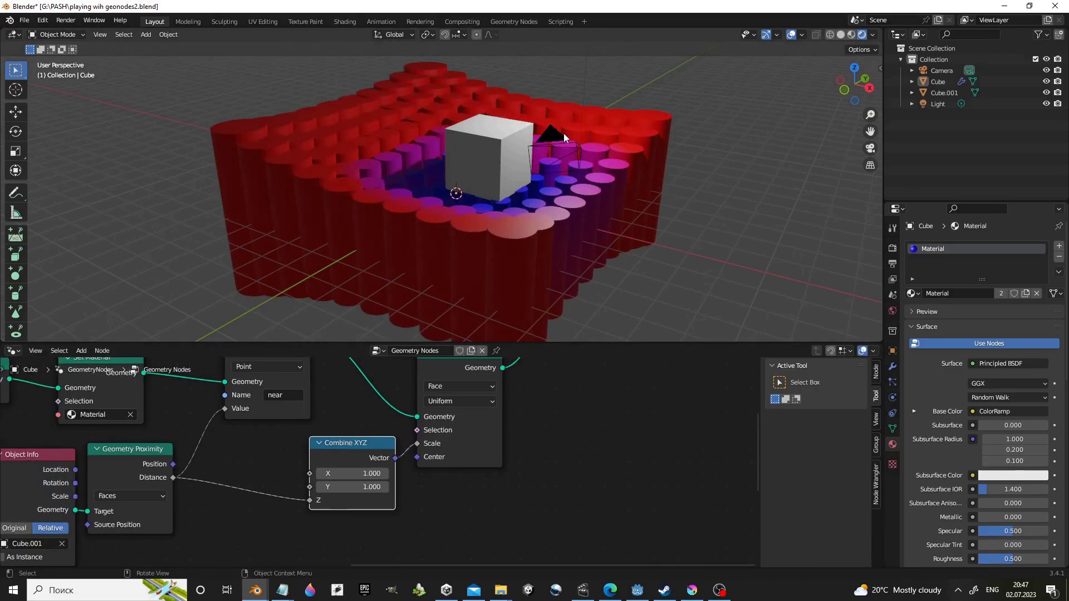
- Move Cube.001, reselect the grid, and set the Combine XYZ node aside
click(507, 137)
key(g)
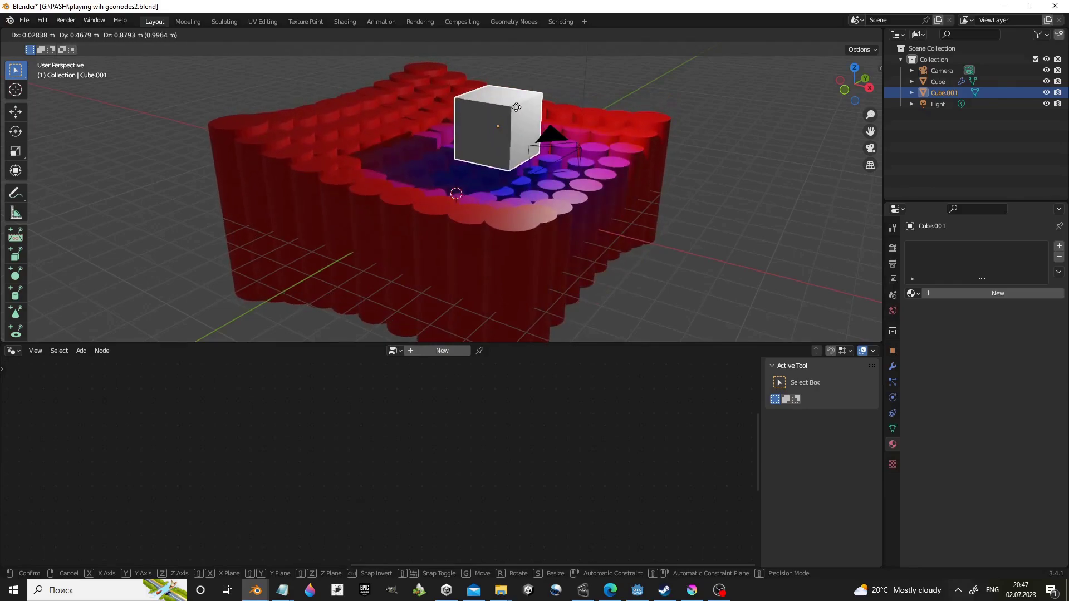
click(507, 128)
click(495, 250)
drag(371, 446, 362, 524)
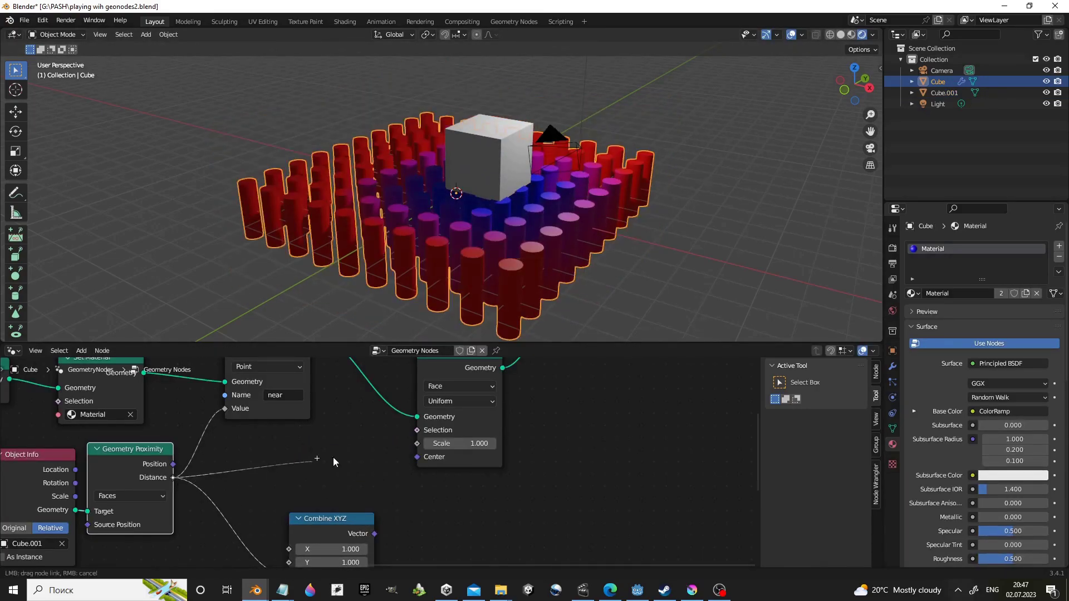
- Feed the proximity Distance into Scale Elements Scale and inspect the enlarged cylinders
drag(418, 442, 418, 443)
key(g)
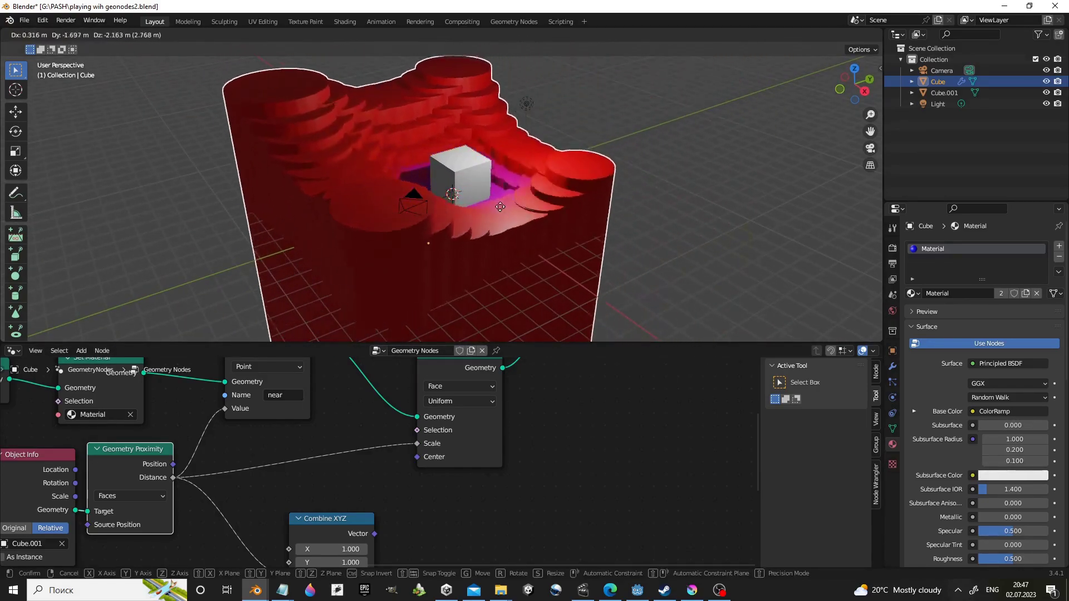
right_click(541, 216)
middle_drag(473, 299, 499, 350)
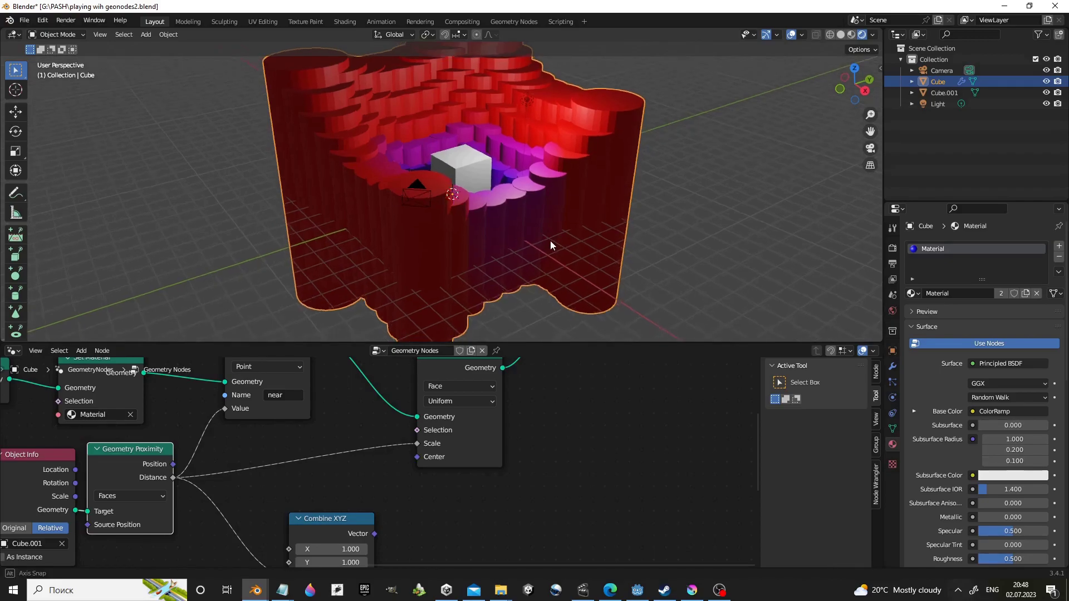
middle_drag(478, 416, 482, 448)
- Switch Scale Elements to Single Axis mode with an X axis value of 0
click(462, 428)
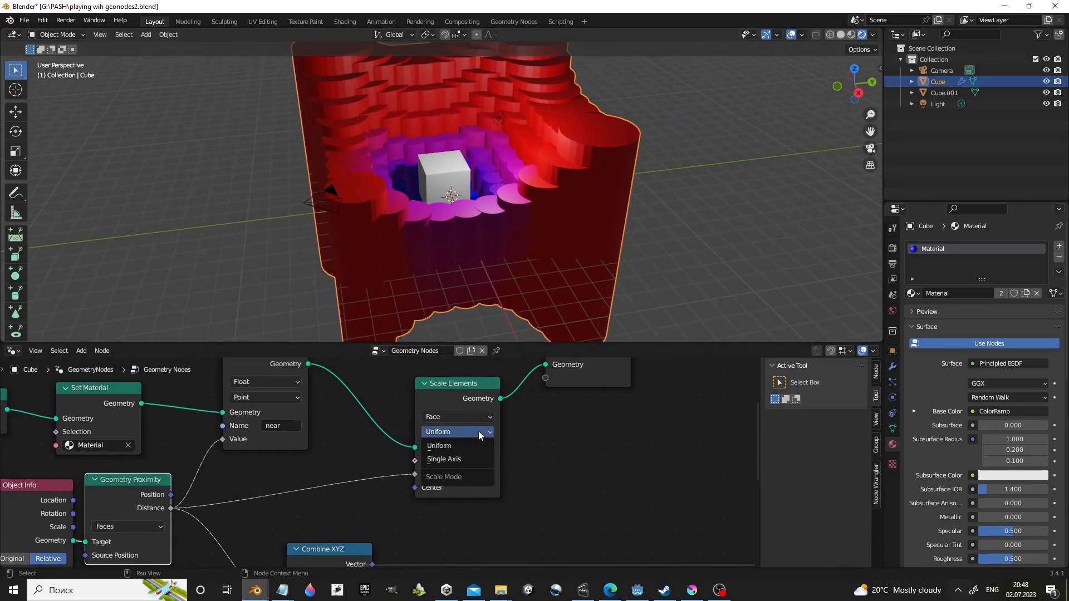
click(467, 459)
scroll(518, 468, up, 1)
click(535, 469)
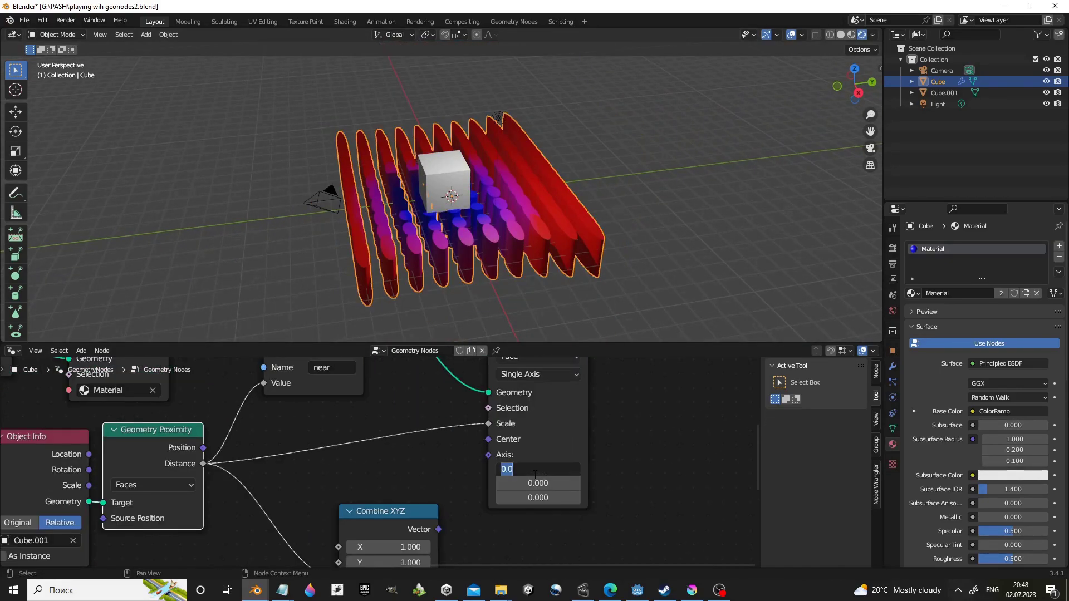
key(Return)
- Test-move Cube.001, cancel, then set the scale axis Y component to 1
click(460, 192)
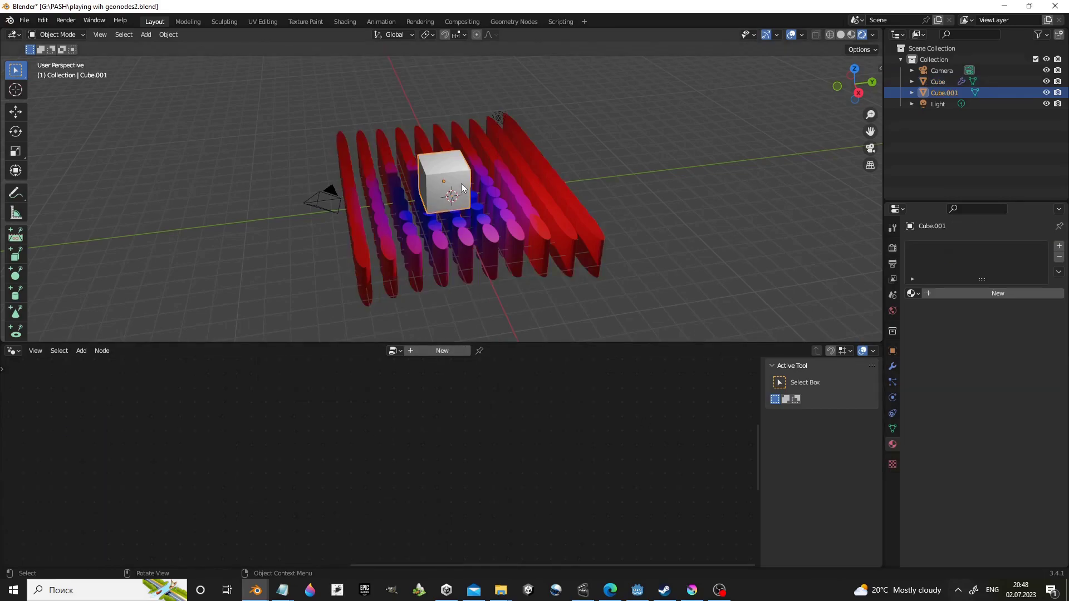
key(g)
right_click(488, 220)
click(486, 216)
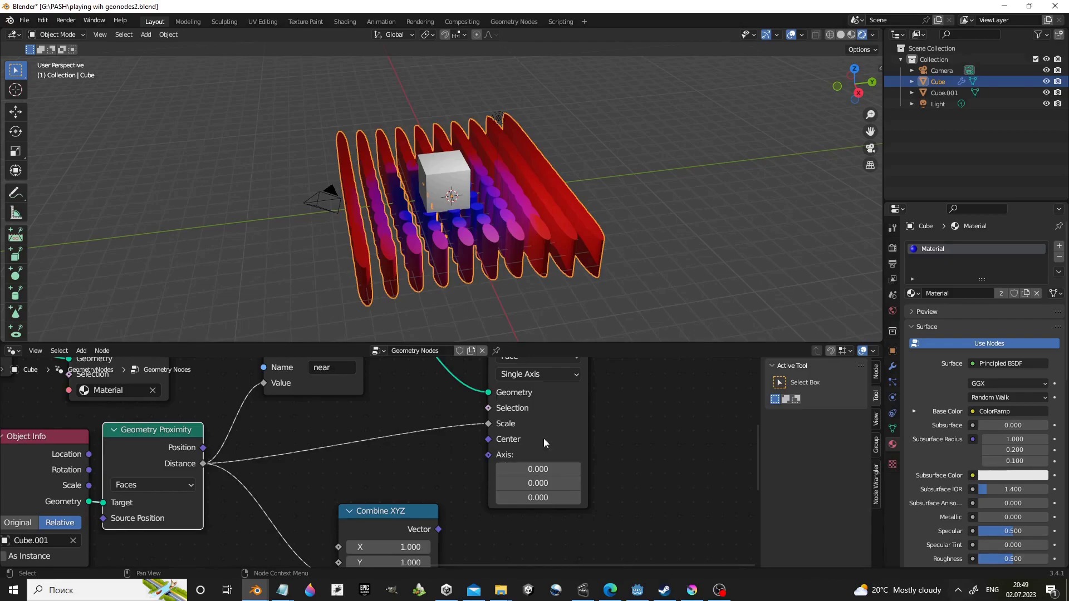
click(540, 483)
text(1.000)
key(Return)
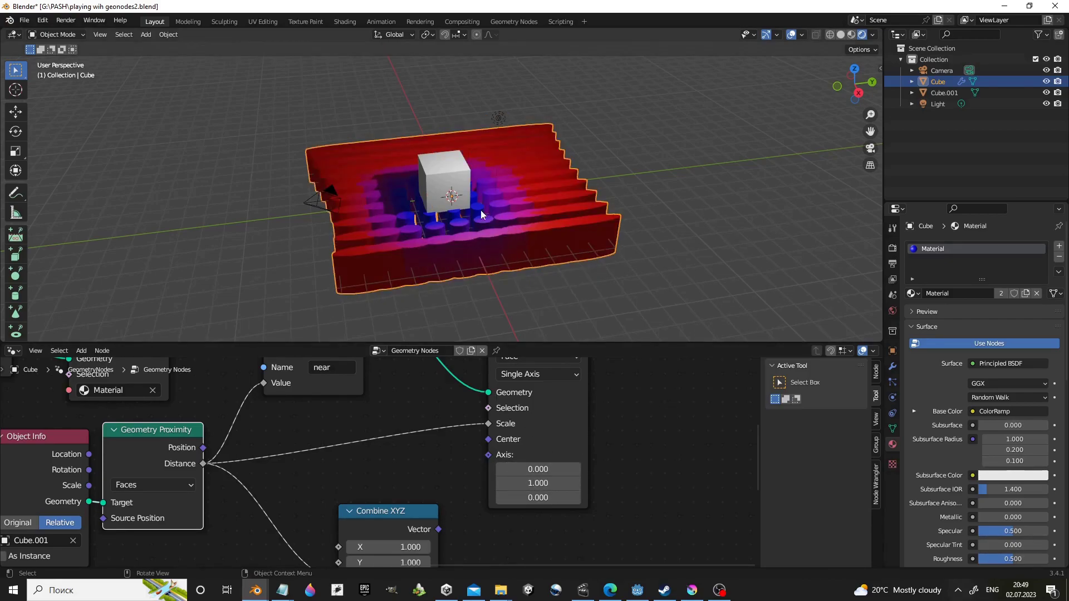
- Test-move Cube.001 again, cancel, and reset the axis Y component to 0
click(454, 186)
key(g)
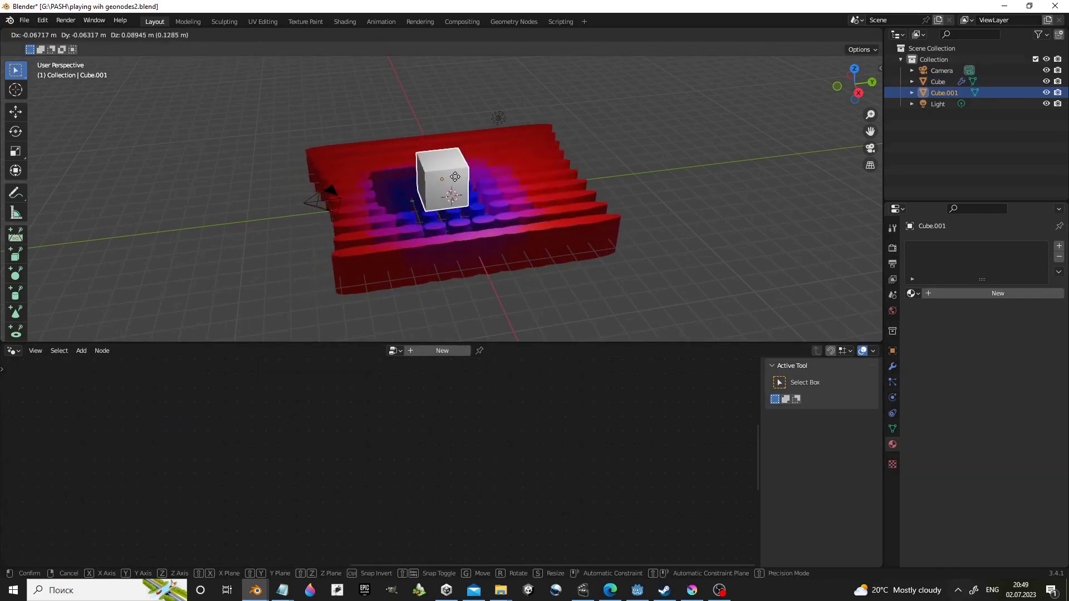
right_click(524, 175)
click(576, 213)
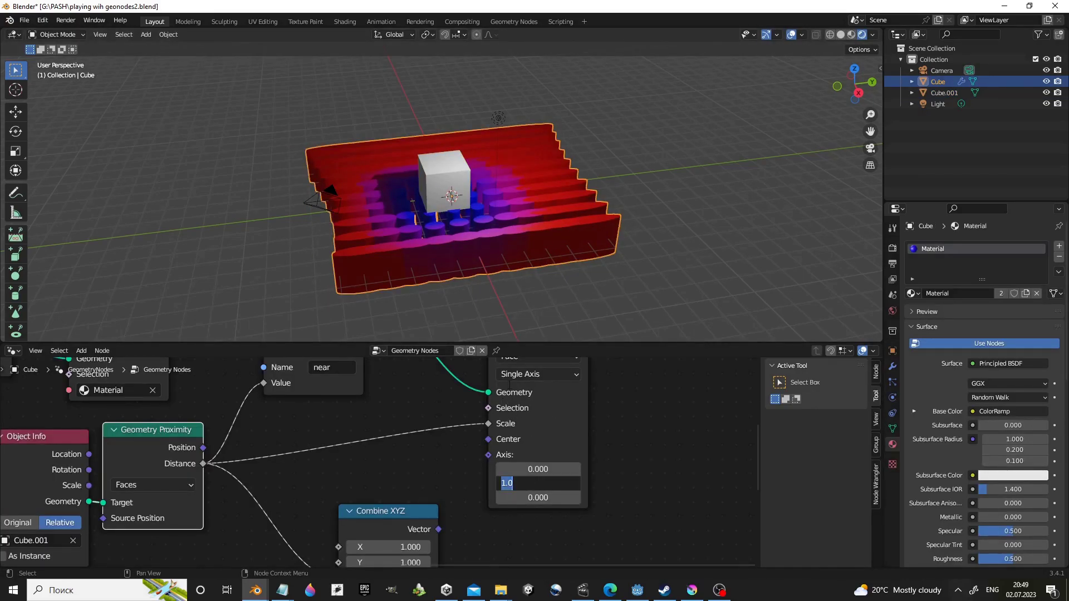
text(0)
key(Return)
- Set the axis Z component to 1 and move Cube.001 among the now-tall pillars
click(543, 495)
text(1.000)
key(Return)
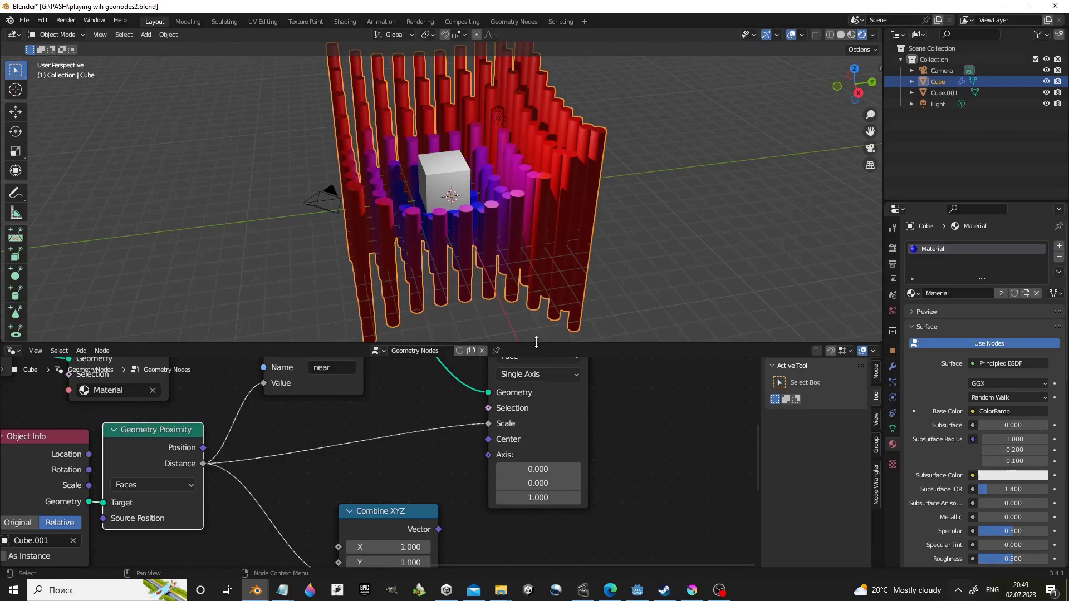
middle_drag(529, 278, 476, 177)
click(473, 177)
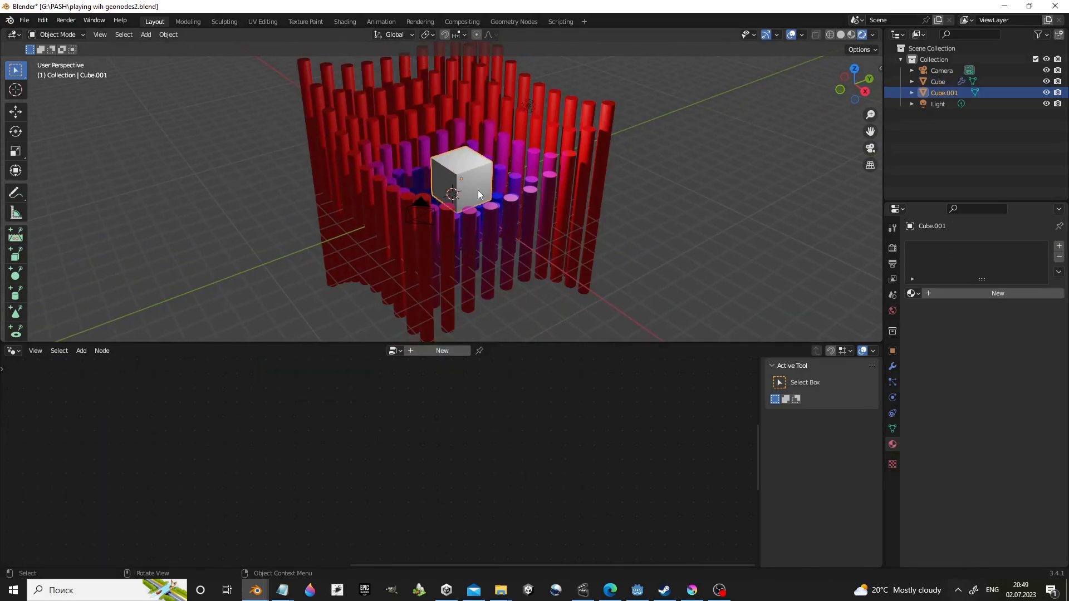
key(g)
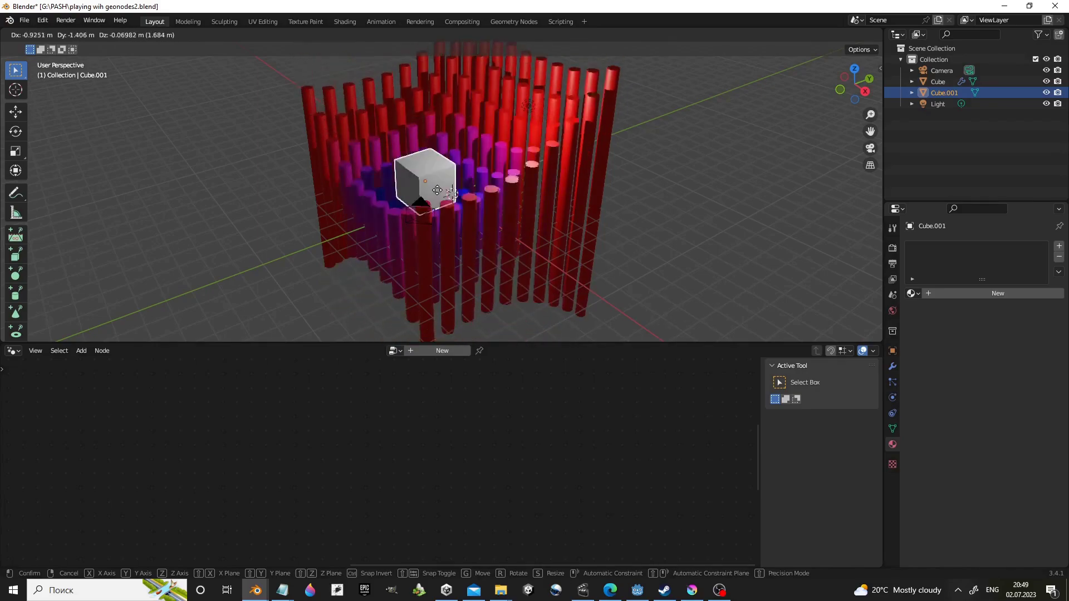
click(482, 187)
click(490, 207)
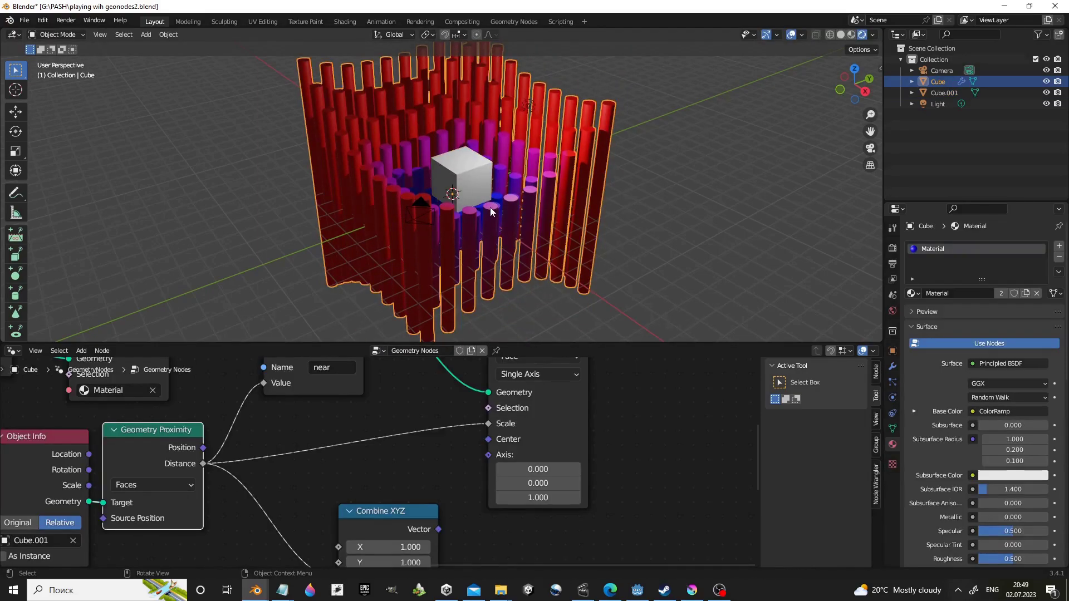
click(408, 513)
- Delete the Combine XYZ node and link Align Euler to Vector into Instance on Points Rotation
key(x)
middle_drag(426, 446, 456, 493)
scroll(456, 493, down, 1)
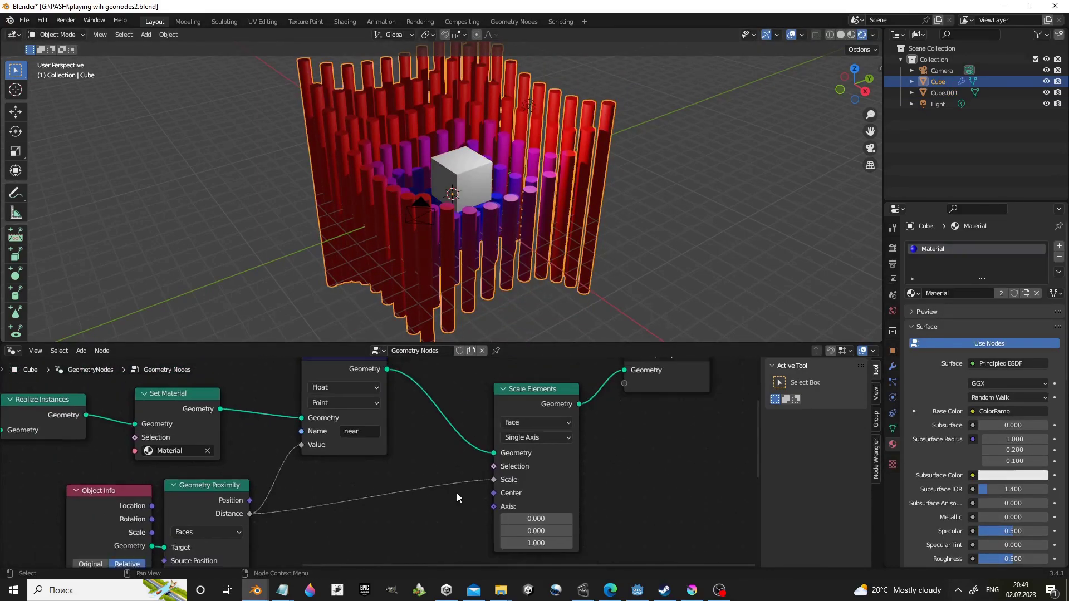
mouse_move(522, 398)
mouse_down()
mouse_move(487, 386)
mouse_move(465, 411)
mouse_up()
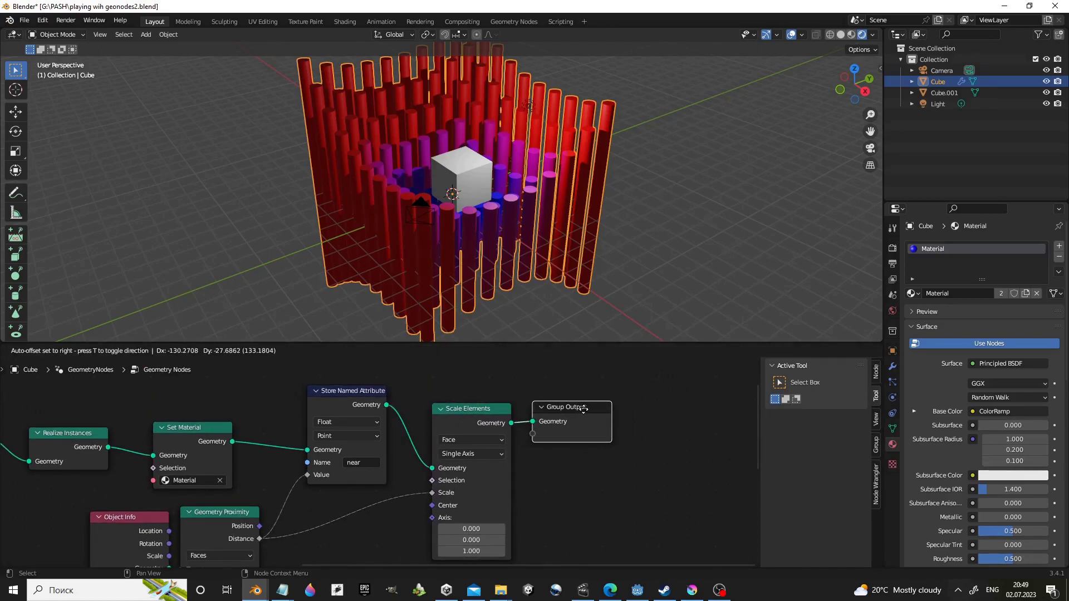
middle_drag(312, 423, 434, 454)
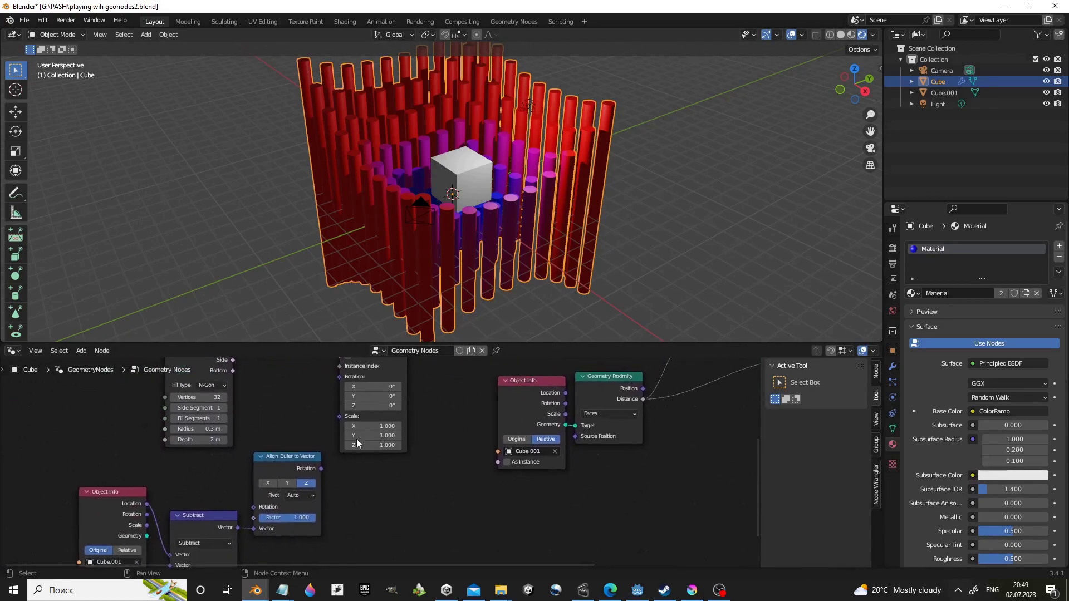
mouse_move(223, 389)
middle_down()
mouse_move(316, 471)
mouse_move(347, 528)
middle_up()
drag(339, 527, 348, 506)
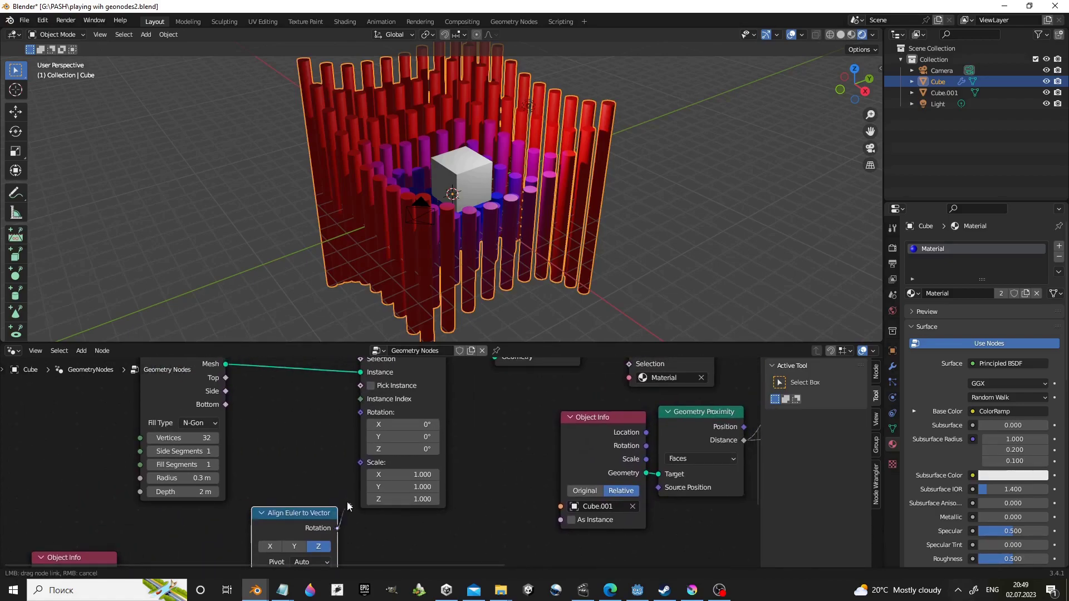
drag(363, 419, 362, 415)
- Move the fin grid under Cube.001, then lower Cube.001 near the fins' centre to test alignment
key(g)
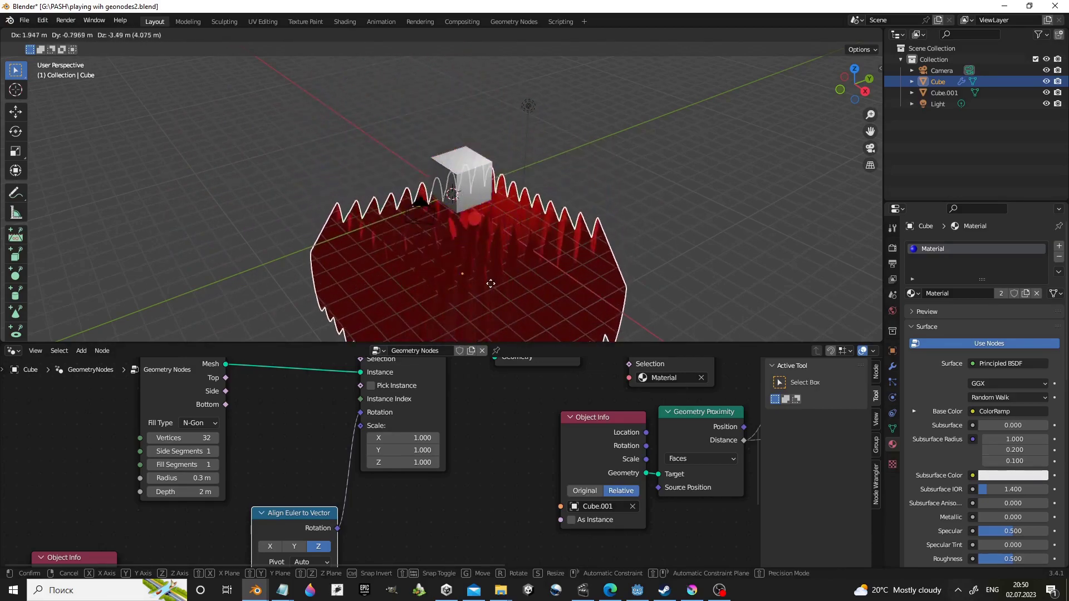
click(479, 199)
click(478, 199)
key(g)
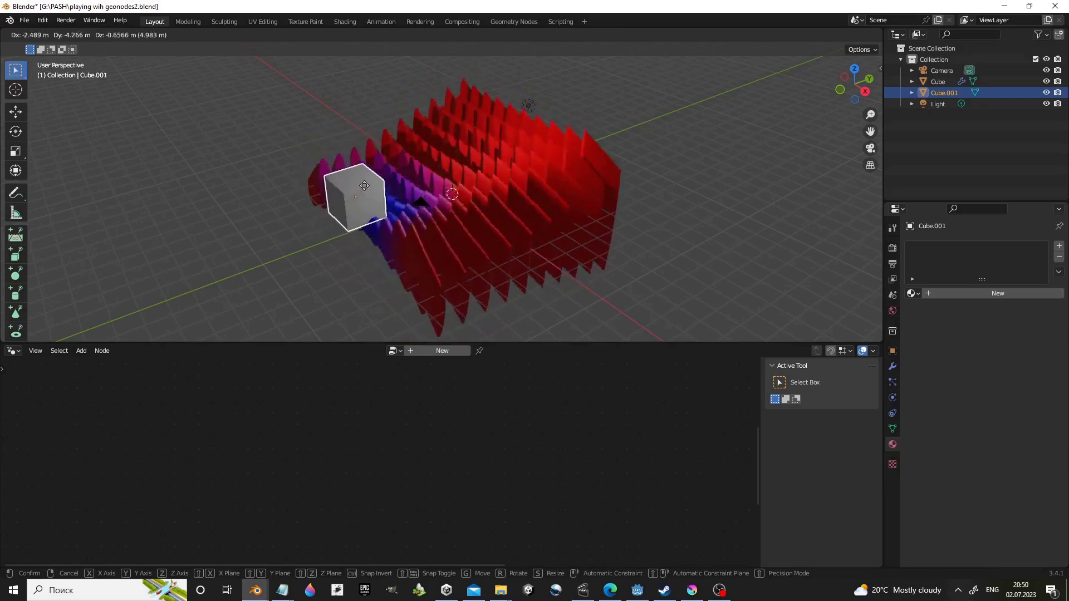
click(473, 210)
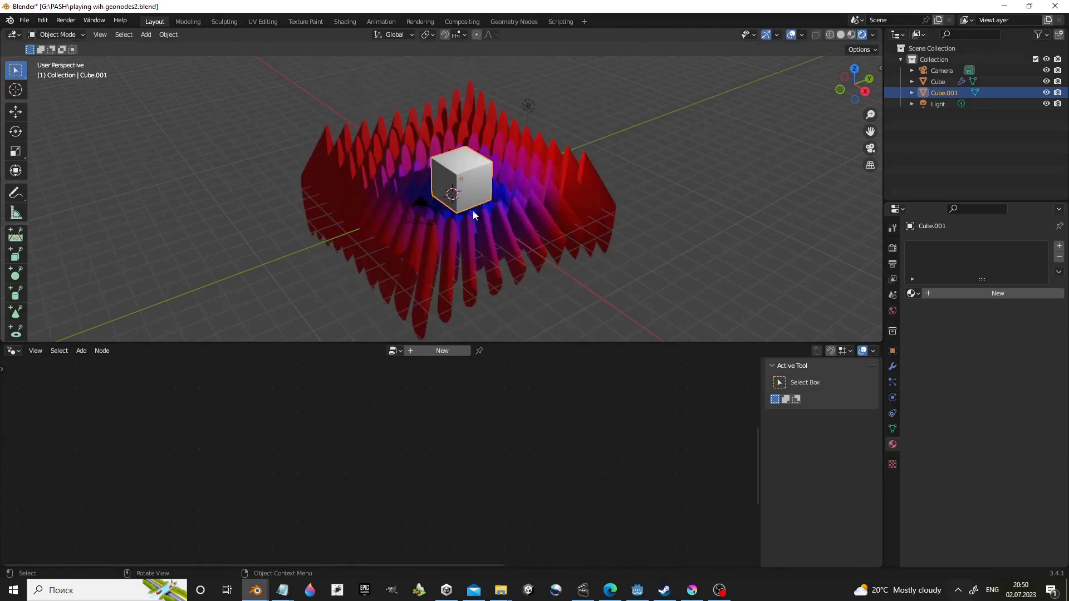
click(577, 196)
- Maximize the node editor with Ctrl+Space and pan and zoom to review the tree's output end
key(ctrl+space)
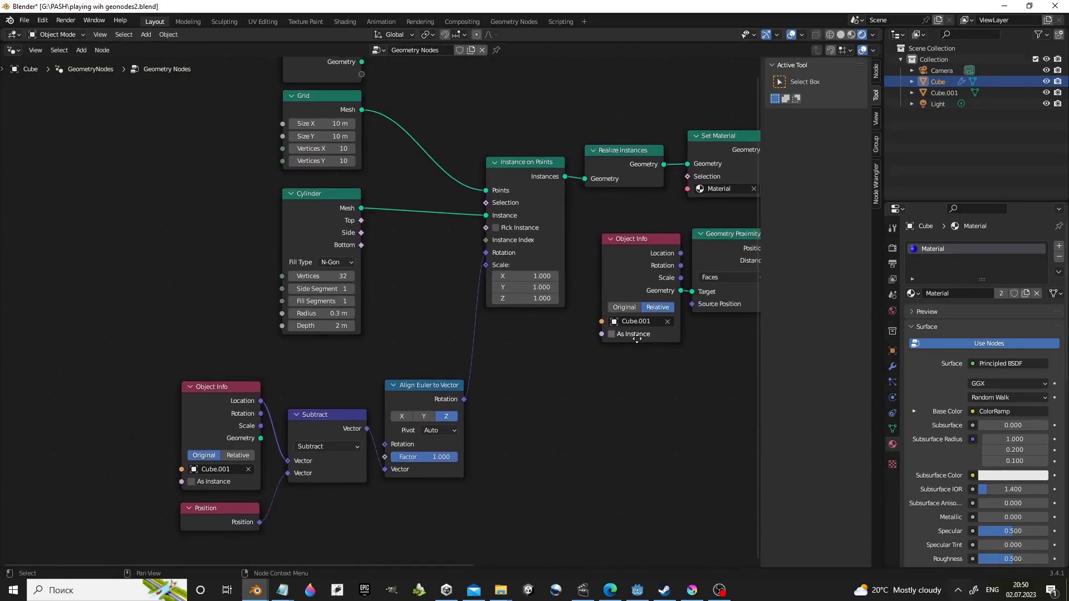
ctrl+scroll(35, 313, up, 5)
scroll(33, 357, up, 1)
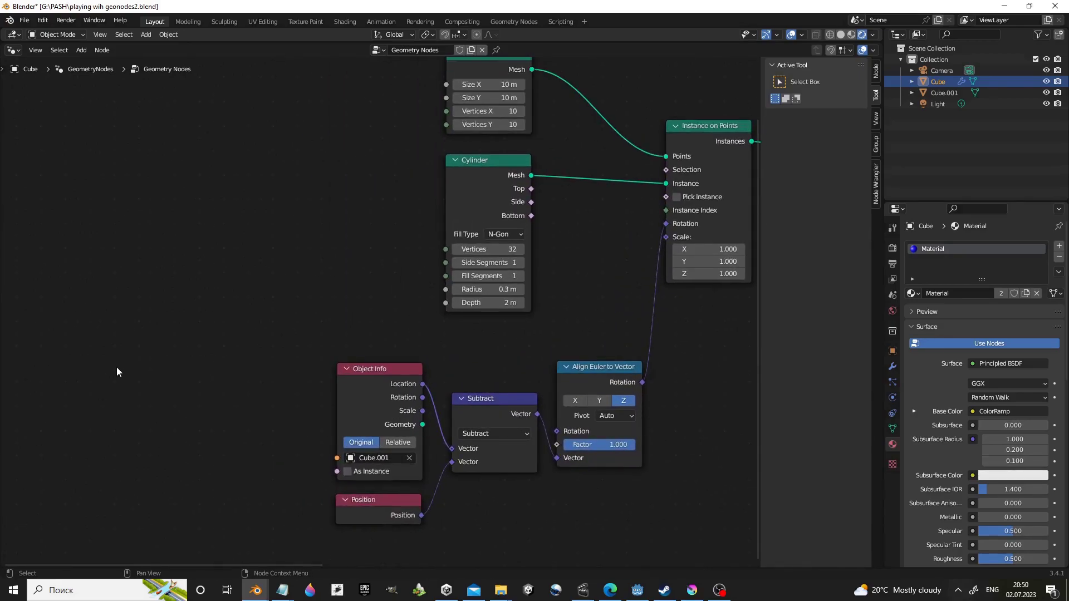
mouse_move(470, 280)
middle_down()
mouse_move(617, 401)
mouse_move(597, 397)
middle_up()
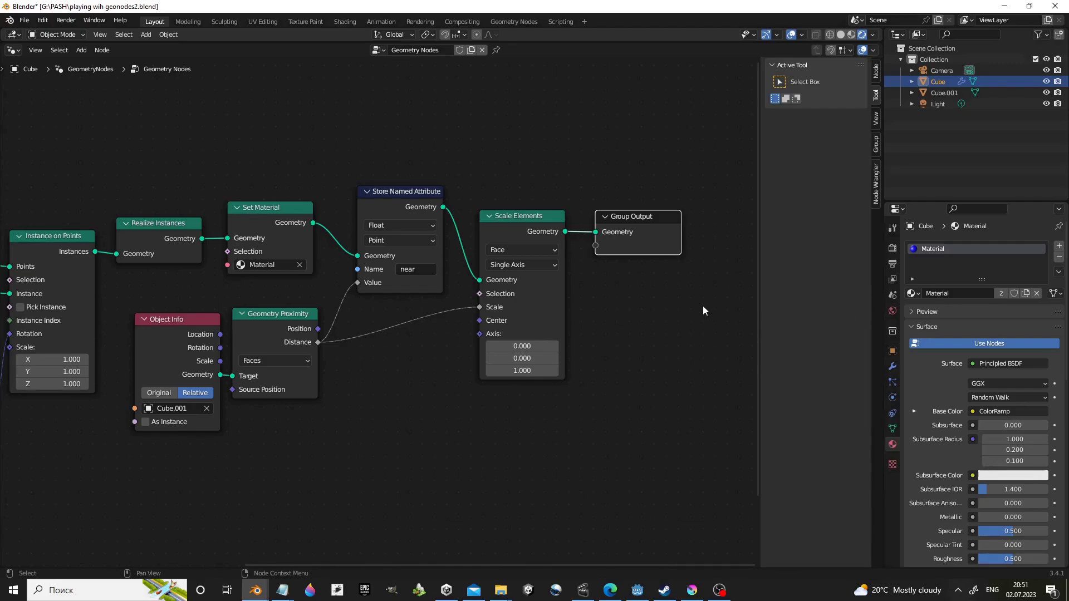
scroll(688, 315, down, 2)
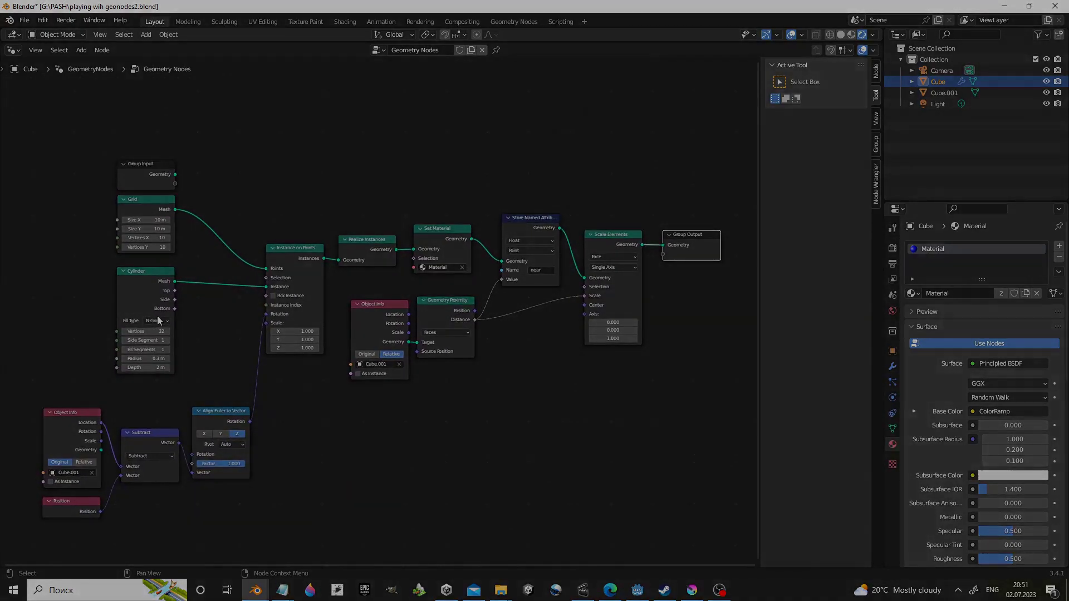